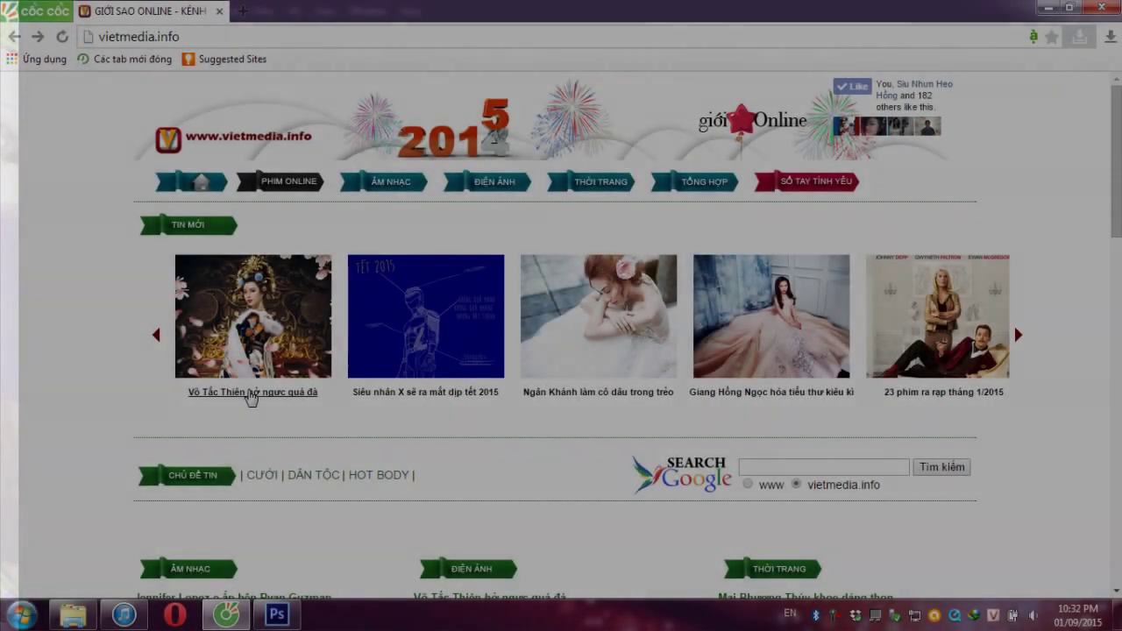
Step: Open the costume-drama article in Cốc Cốc, browse its photos, then bring Photoshop forward
left_click(252, 392)
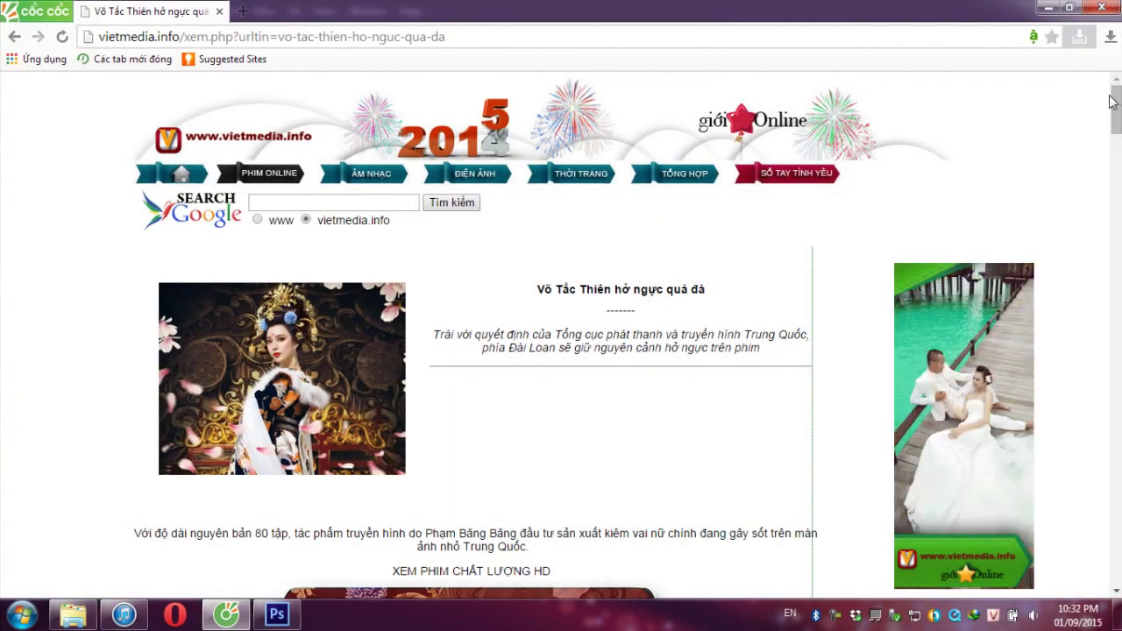
left_click_drag(1117, 112, 1103, 384)
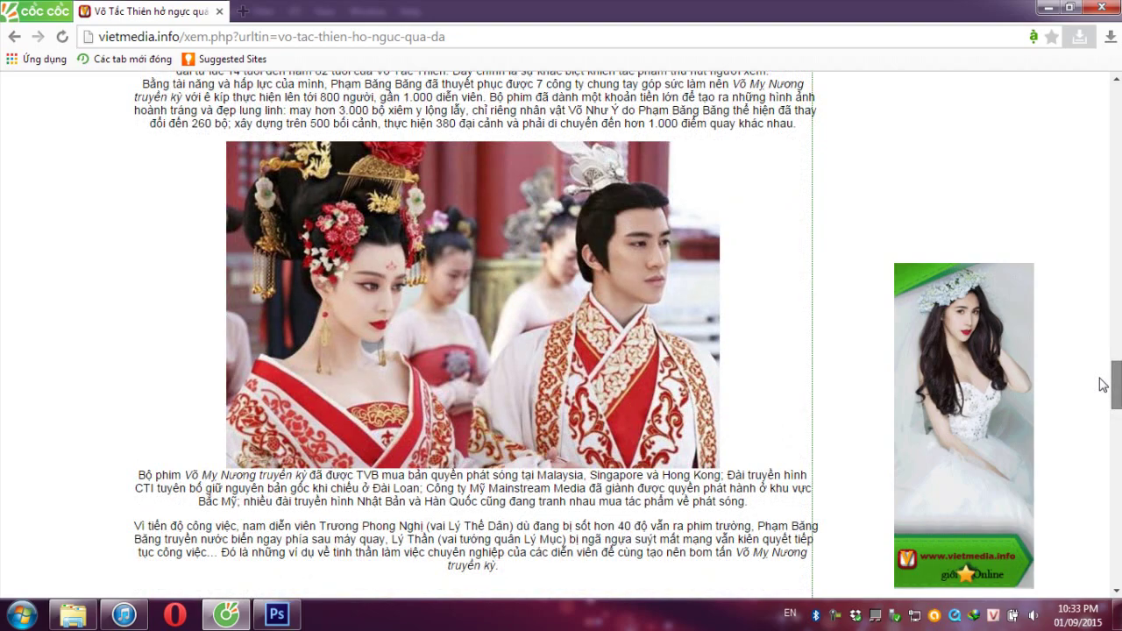
left_click_drag(1115, 386, 1116, 129)
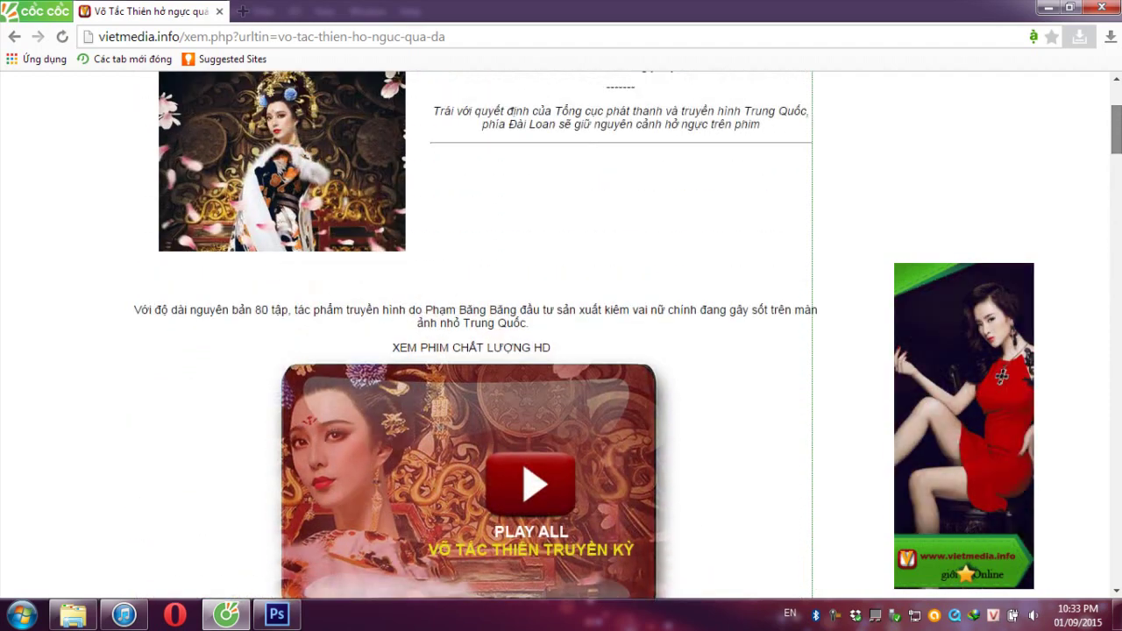
left_click(276, 617)
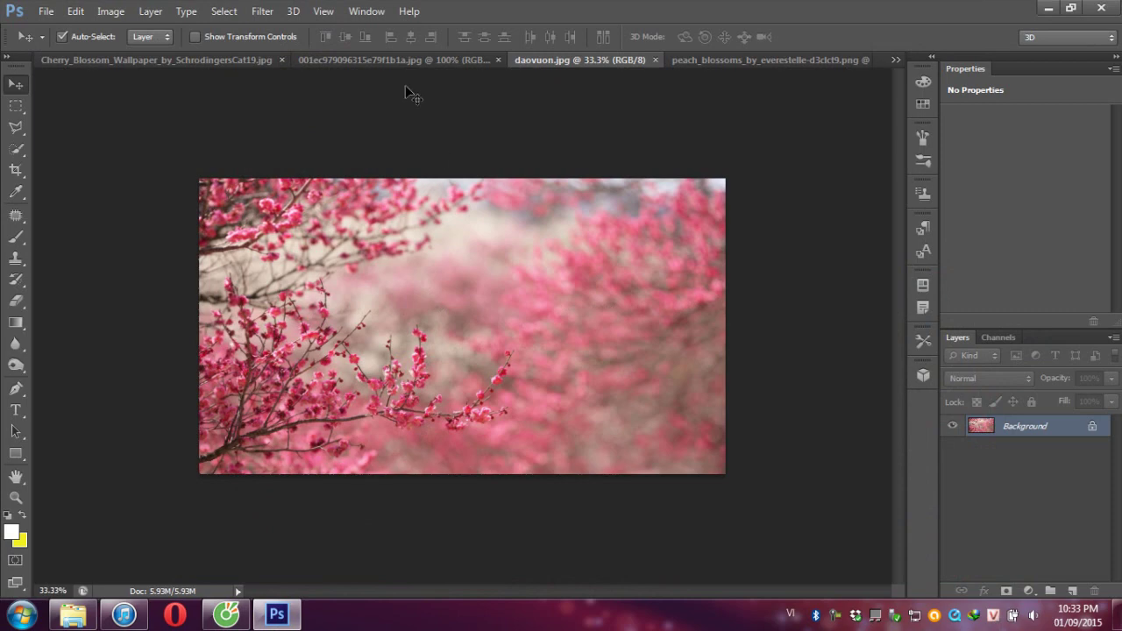
Step: On the woman-in-pink photo, start a Pen path curving up from the left sleeve's bottom edge
left_click(360, 60)
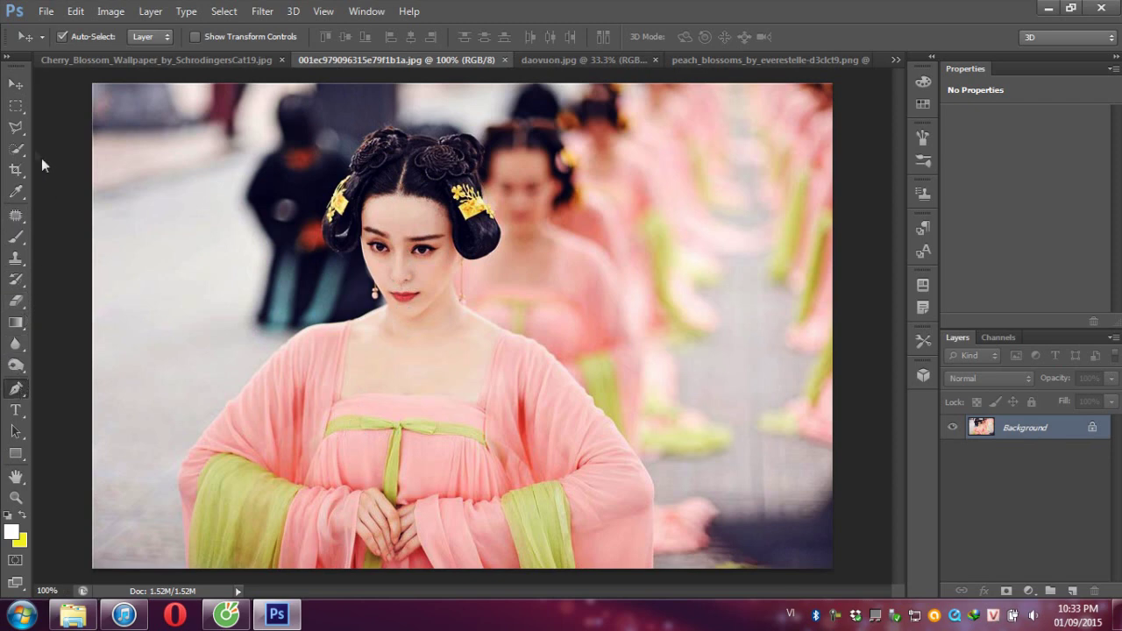
left_click(17, 129)
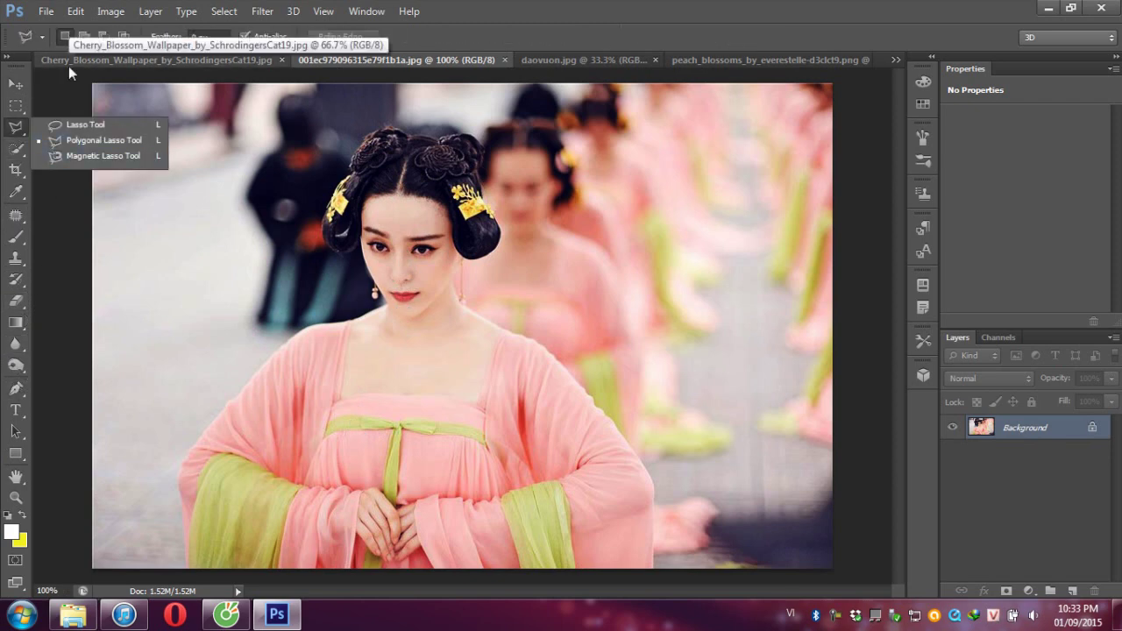
left_click(16, 388)
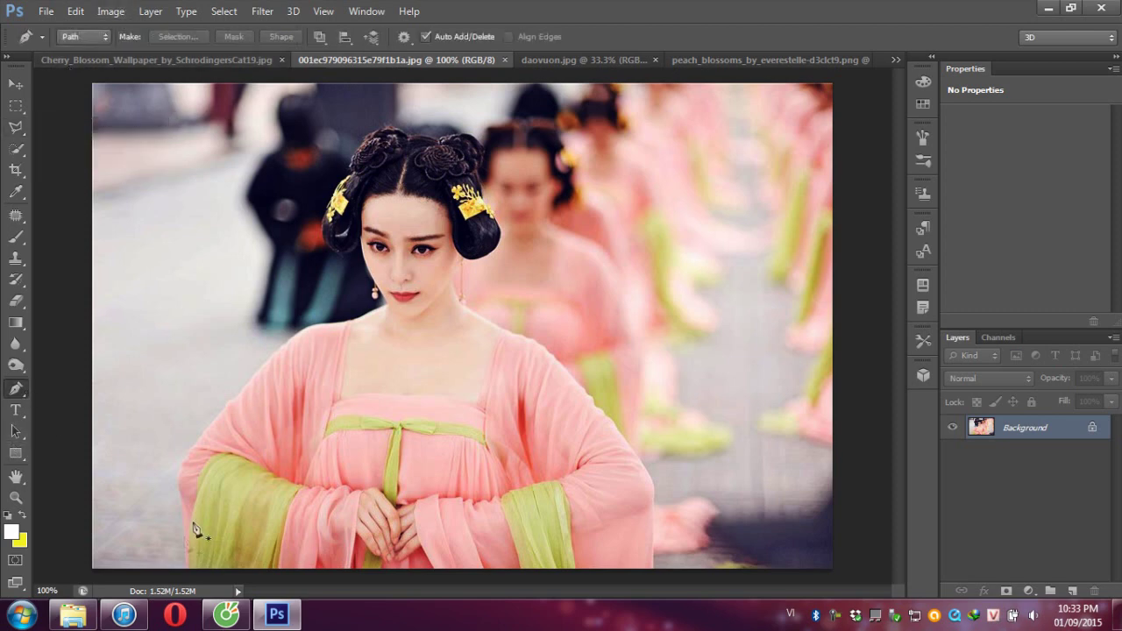
left_click(185, 563)
left_click(185, 563)
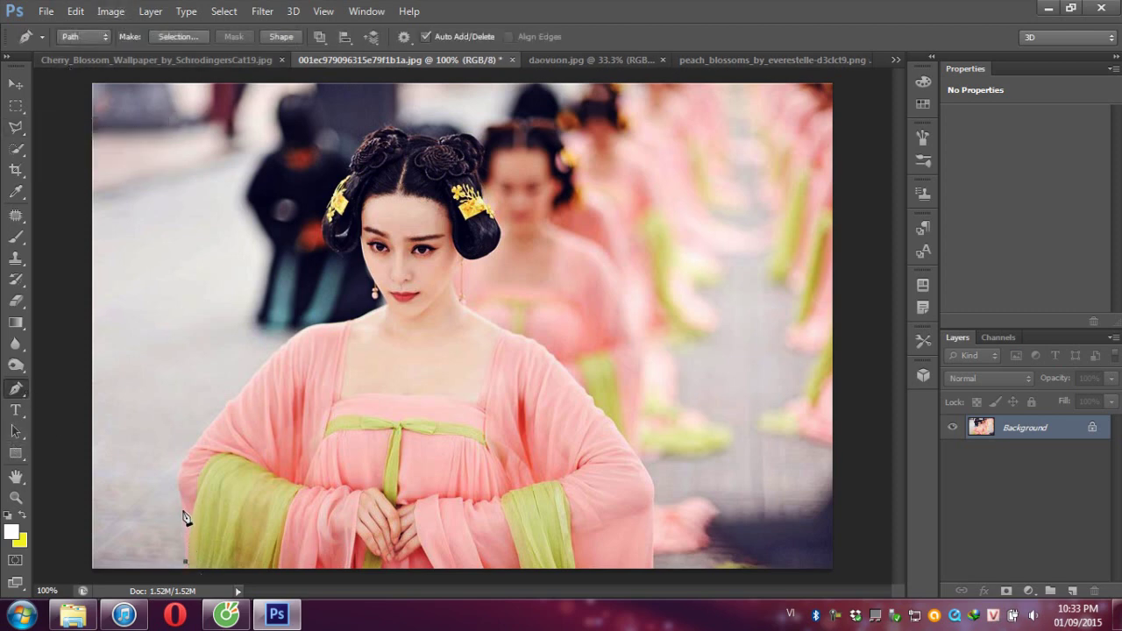
left_click(182, 511)
left_click_drag(185, 469, 197, 447)
Step: Extend the path over the shoulder, up the neck and jawline to the earring, at 300% zoom
left_click(208, 432)
left_click(292, 341)
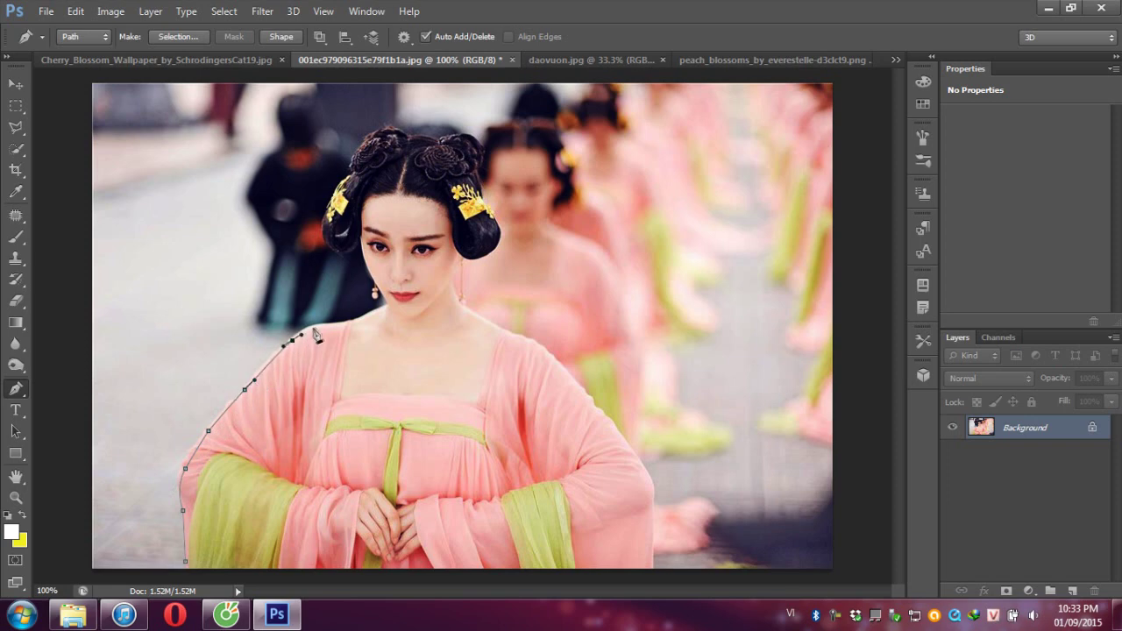
left_click_drag(314, 328, 332, 325)
left_click(381, 299)
key("ctrl+plus")
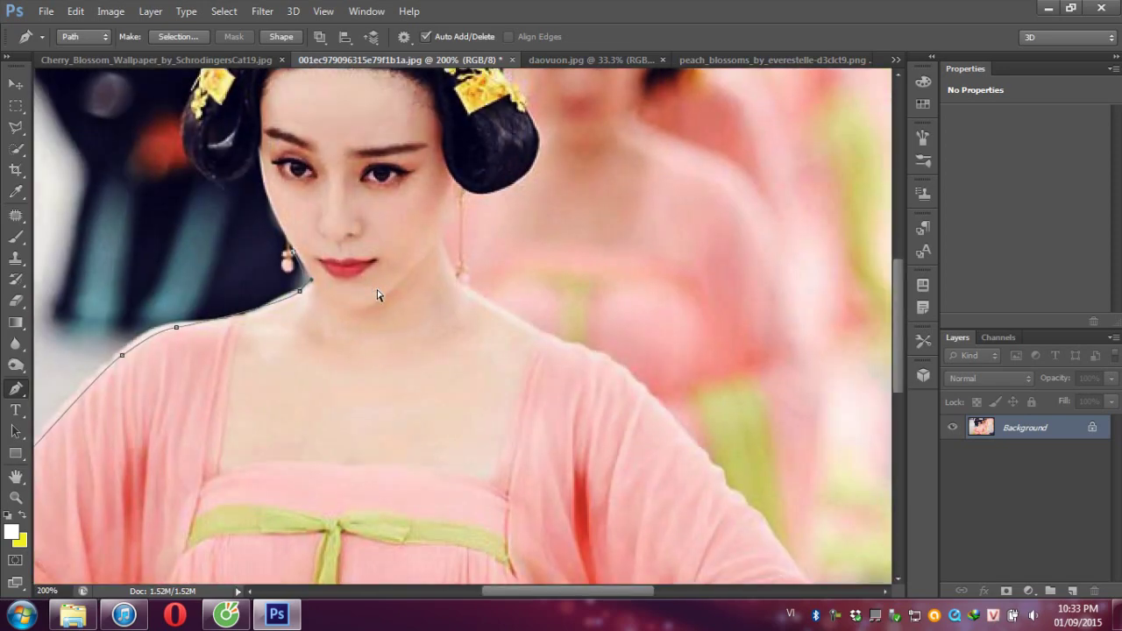
key("ctrl+plus")
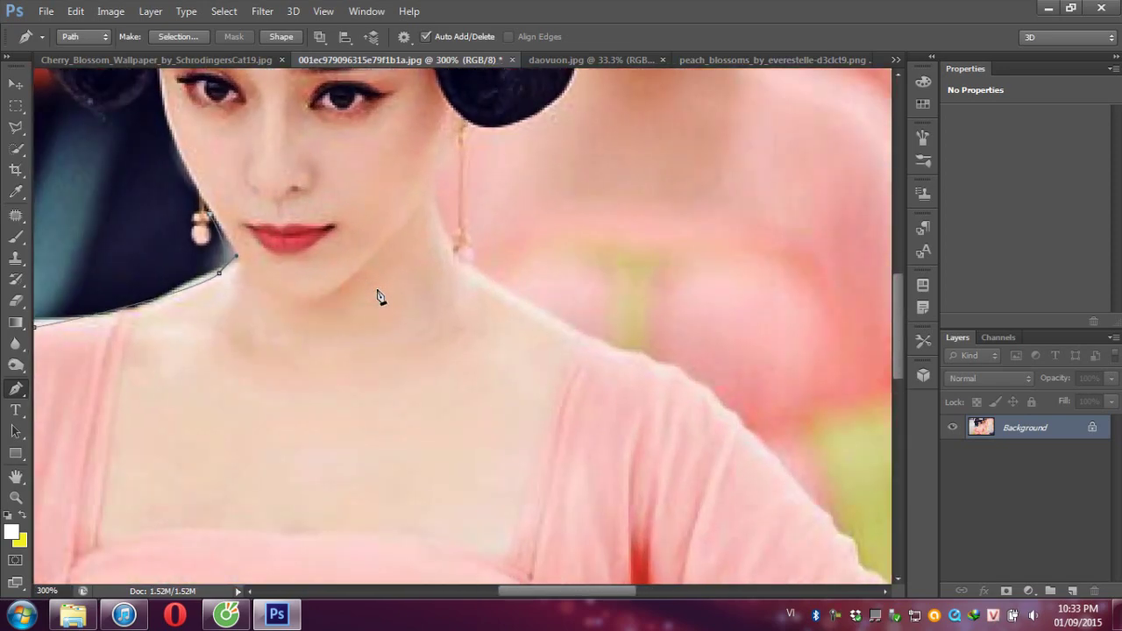
left_click(236, 257)
left_click(210, 212)
Step: Trace the path up the face edge and curve it along the left bun's lower edge
left_click_drag(186, 141, 375, 342)
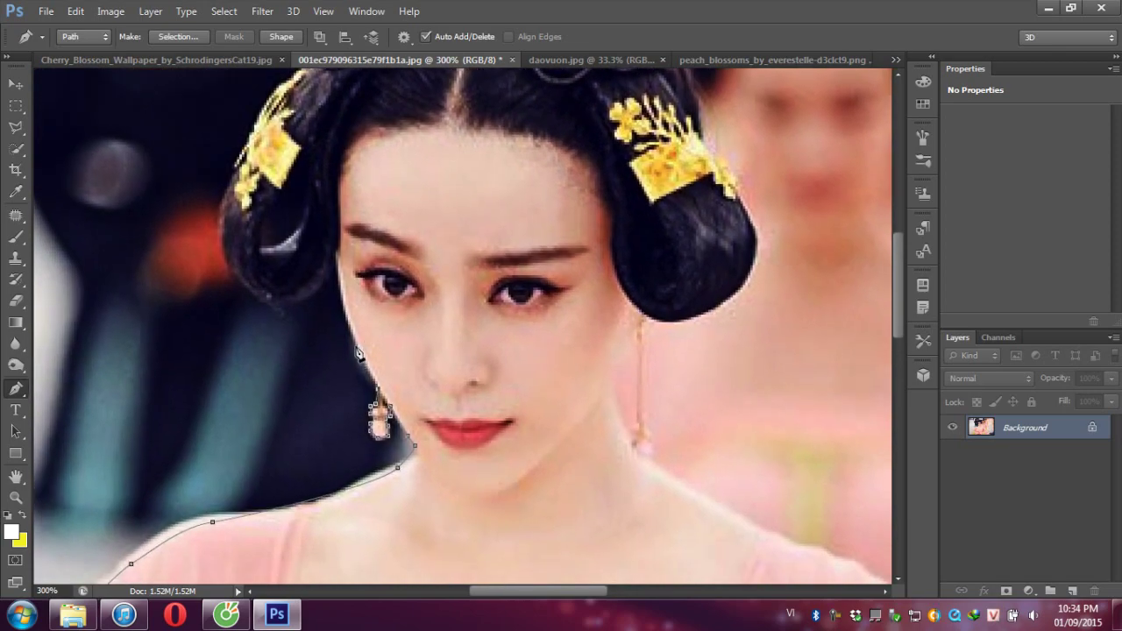
mouse_move(356, 348)
left_mouse_down()
mouse_move(337, 272)
mouse_move(314, 294)
mouse_move(251, 288)
left_mouse_up()
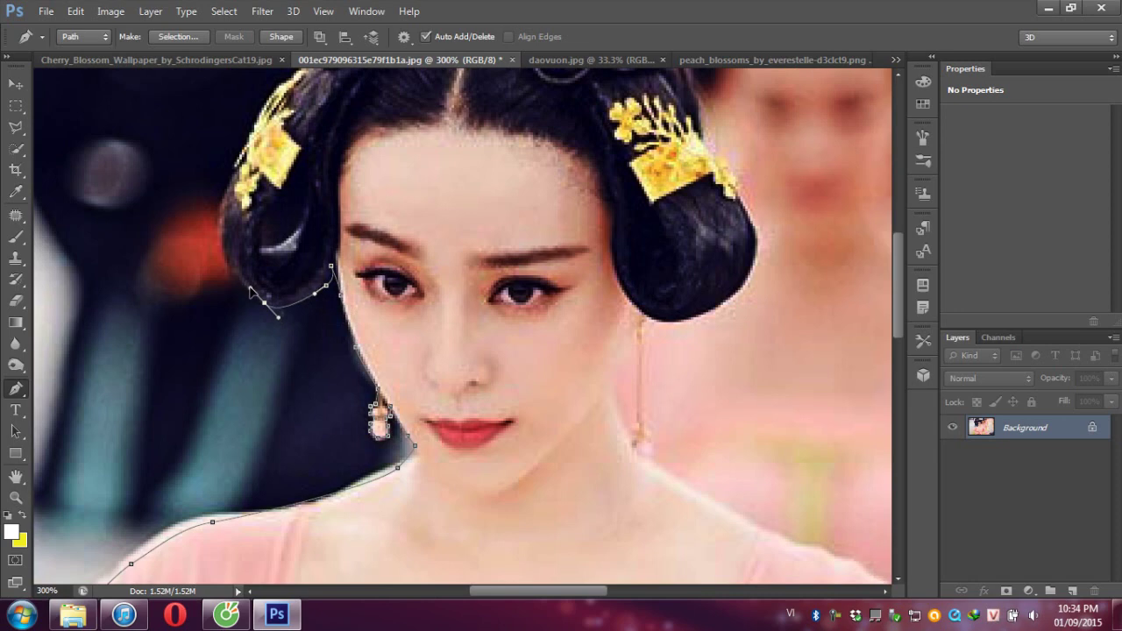
left_click(223, 222)
left_click_drag(225, 227, 227, 230)
left_click_drag(226, 230, 230, 203)
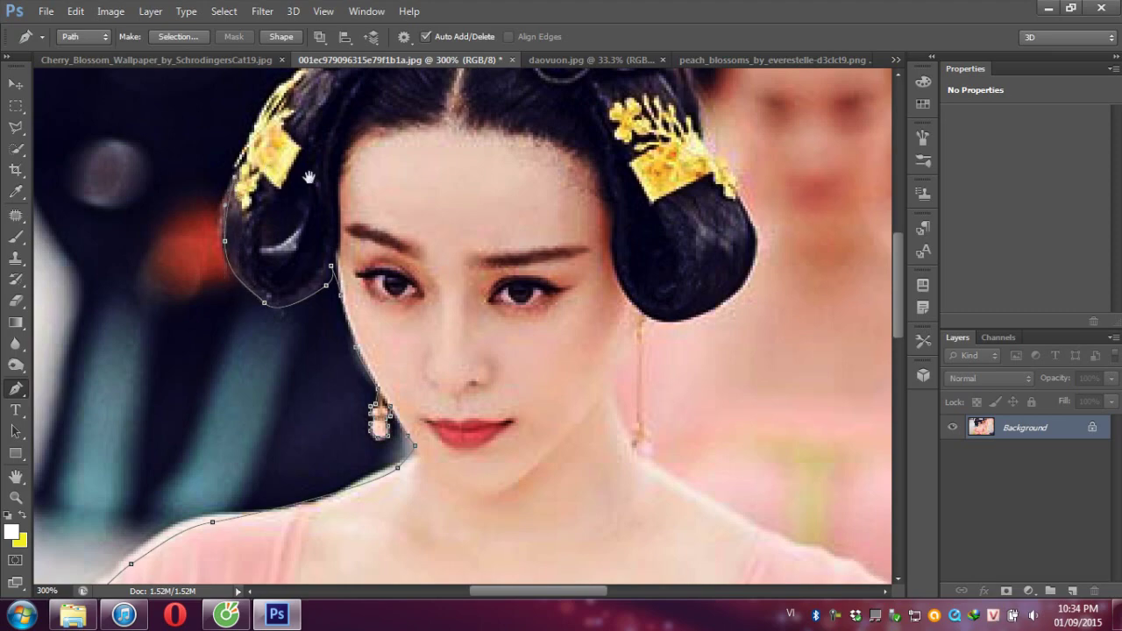
Step: Continue anchors up the left bun and across the top of the hair onto the right bun
left_click_drag(308, 178, 287, 397)
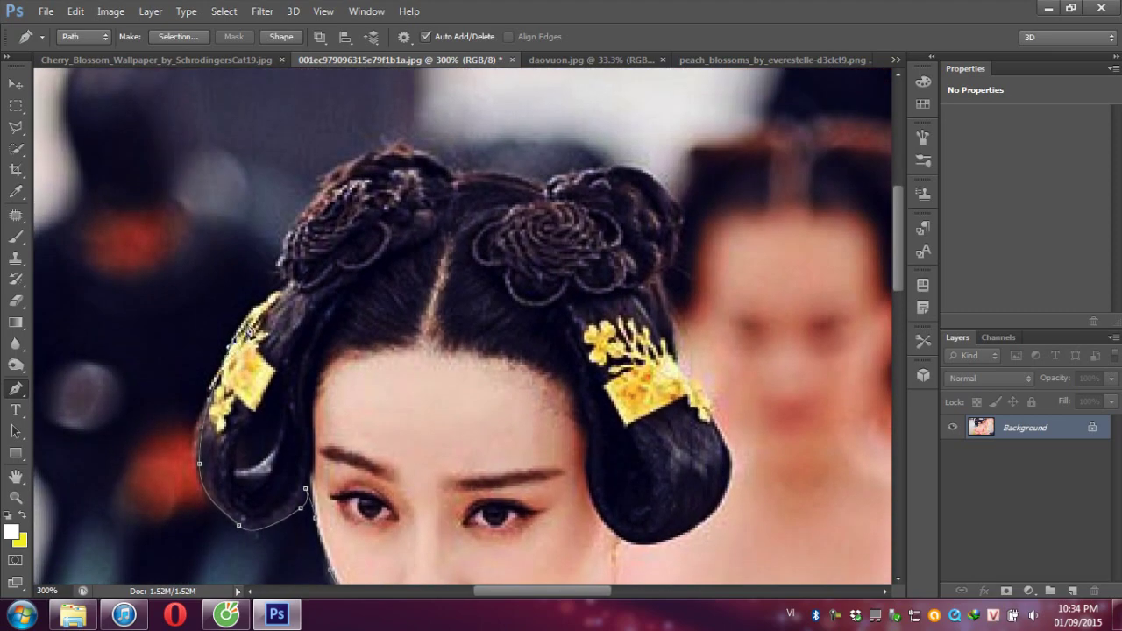
left_click(289, 291)
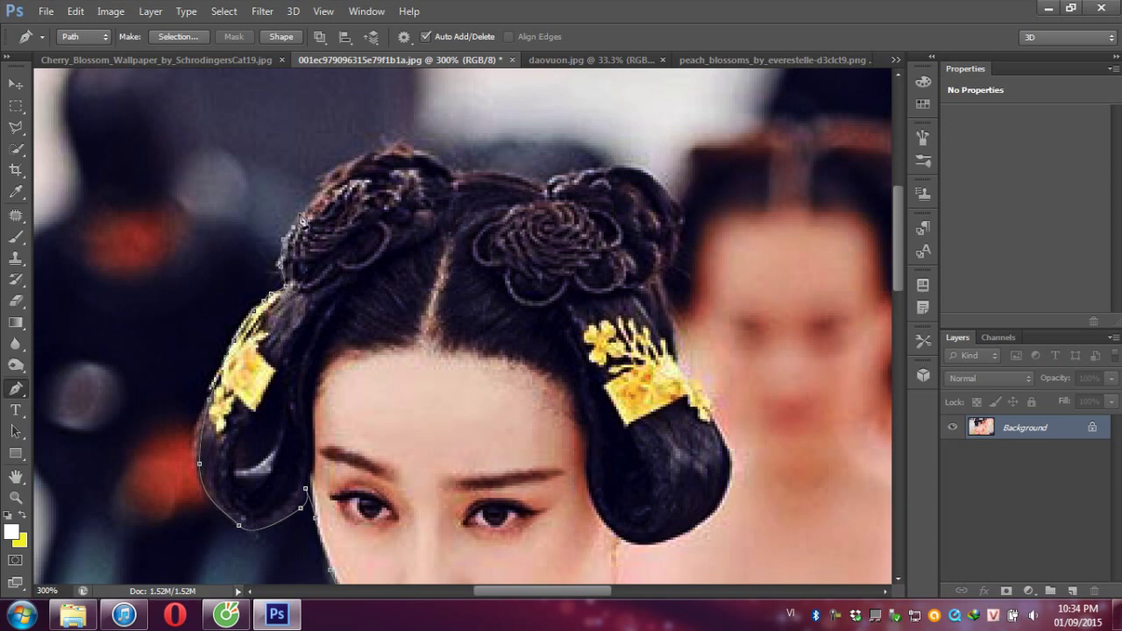
left_click(332, 167)
left_click(384, 150)
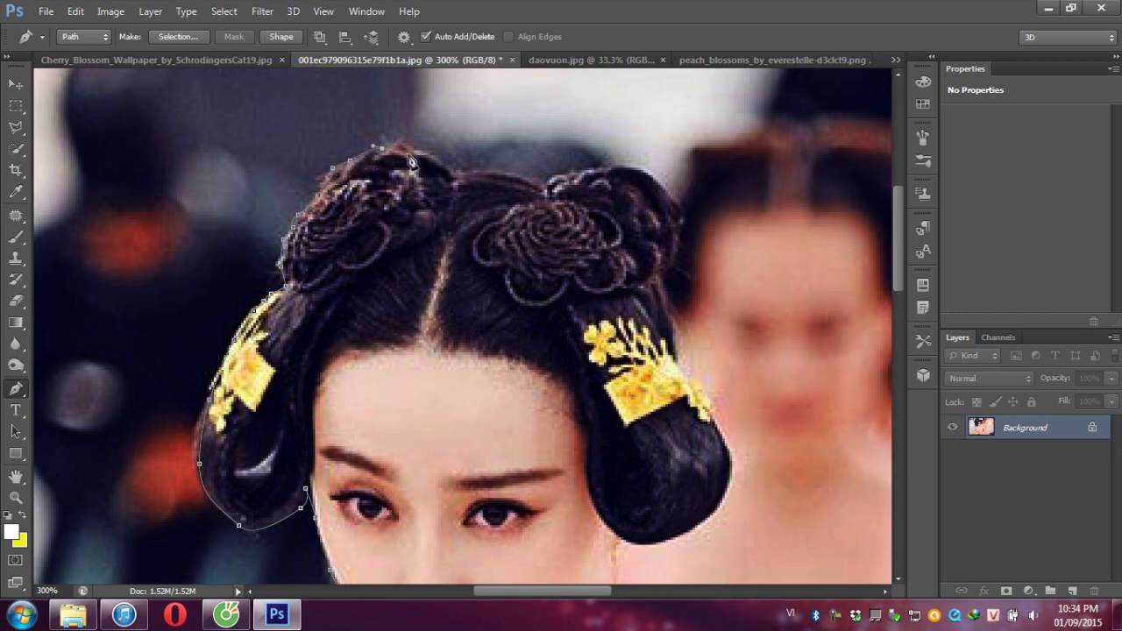
left_click(427, 160)
left_click(449, 175)
left_click_drag(502, 176, 541, 189)
Step: Carry the path around the right bun's top, down its outer edge and around its bottom
left_click(548, 185)
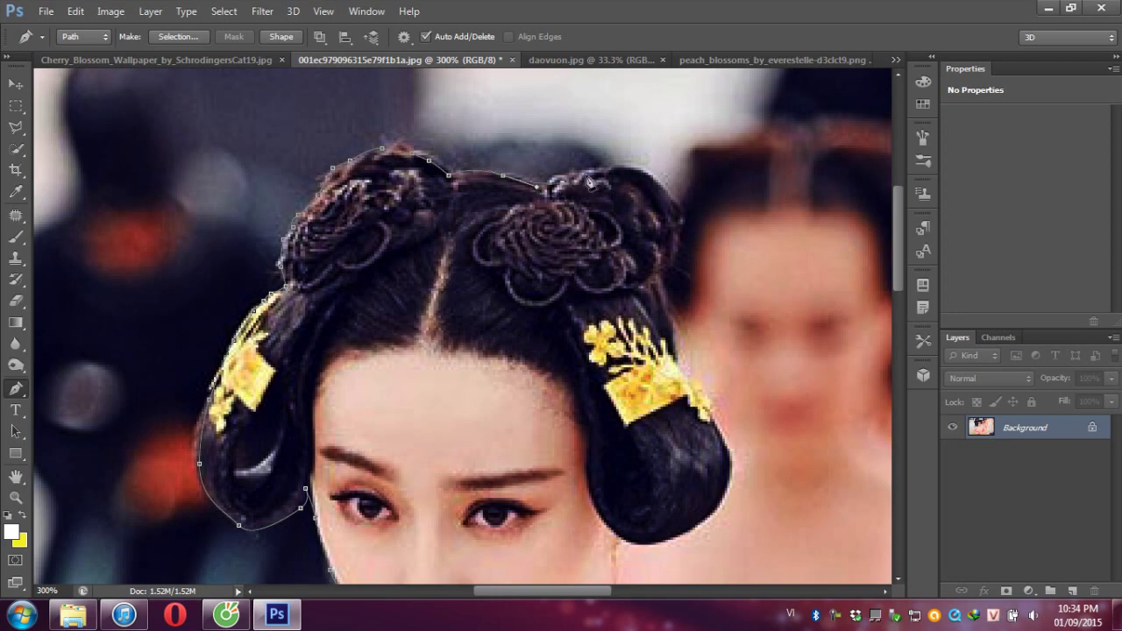
left_click(589, 172)
left_click(616, 167)
left_click(651, 179)
left_click(675, 219)
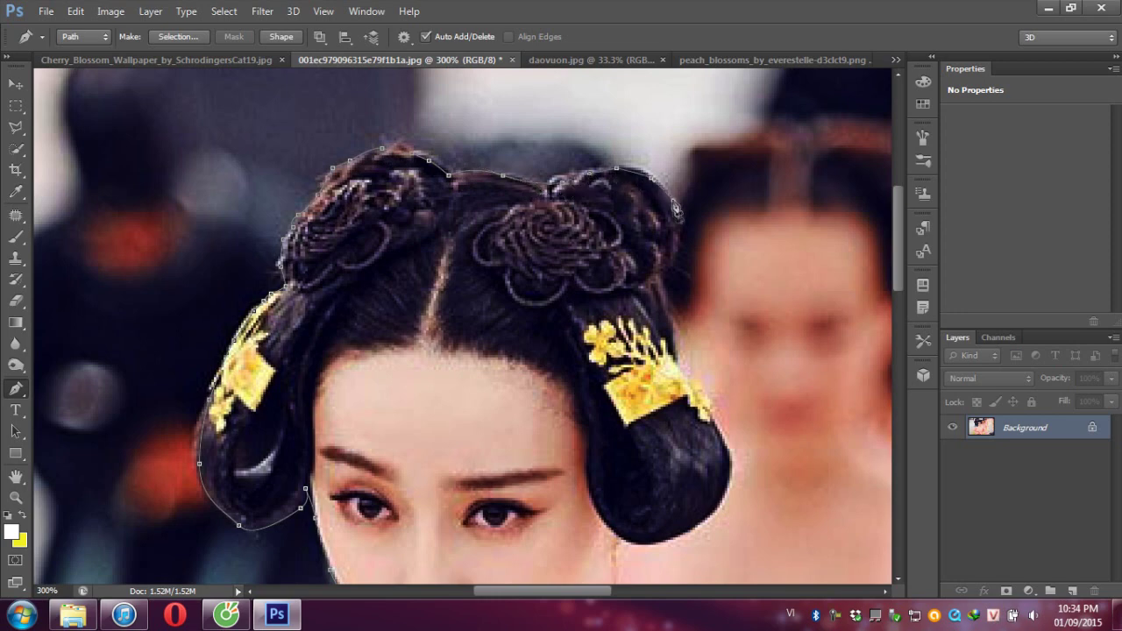
left_click(677, 238)
left_click(664, 271)
left_click(667, 316)
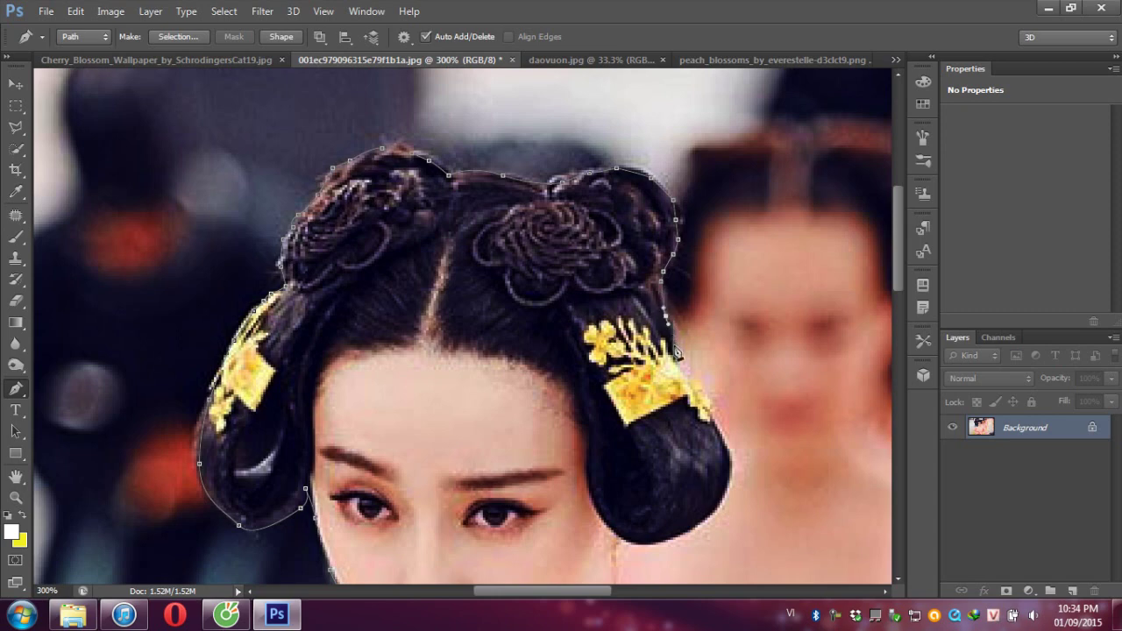
left_click(677, 355)
left_click(705, 402)
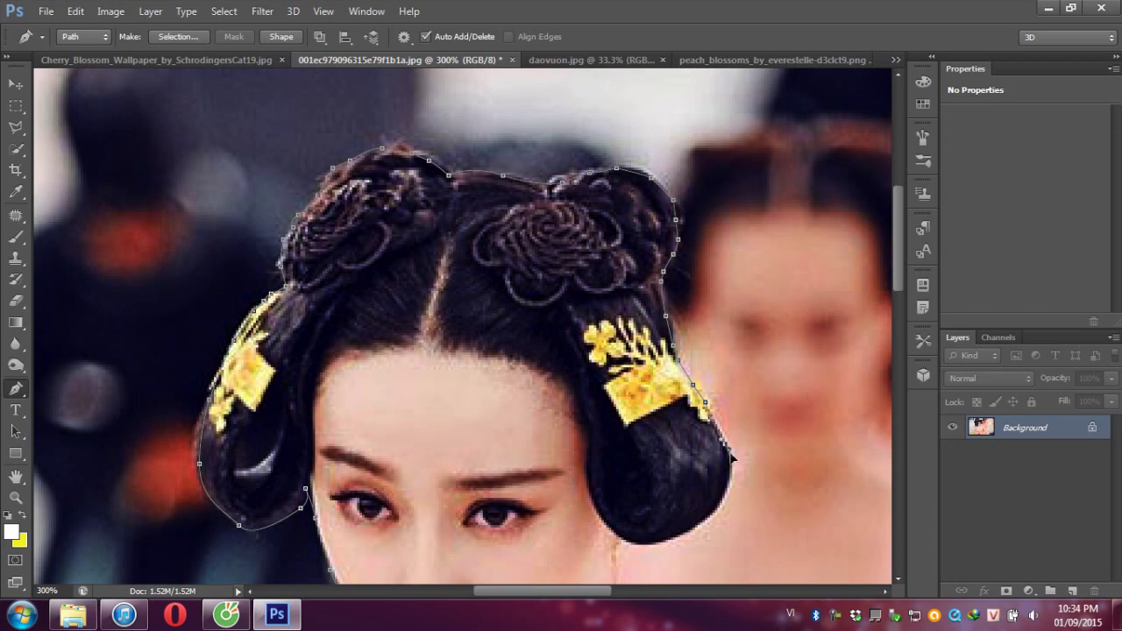
mouse_move(686, 528)
left_mouse_down()
mouse_move(649, 550)
mouse_move(667, 528)
mouse_move(662, 543)
mouse_move(623, 544)
left_mouse_up()
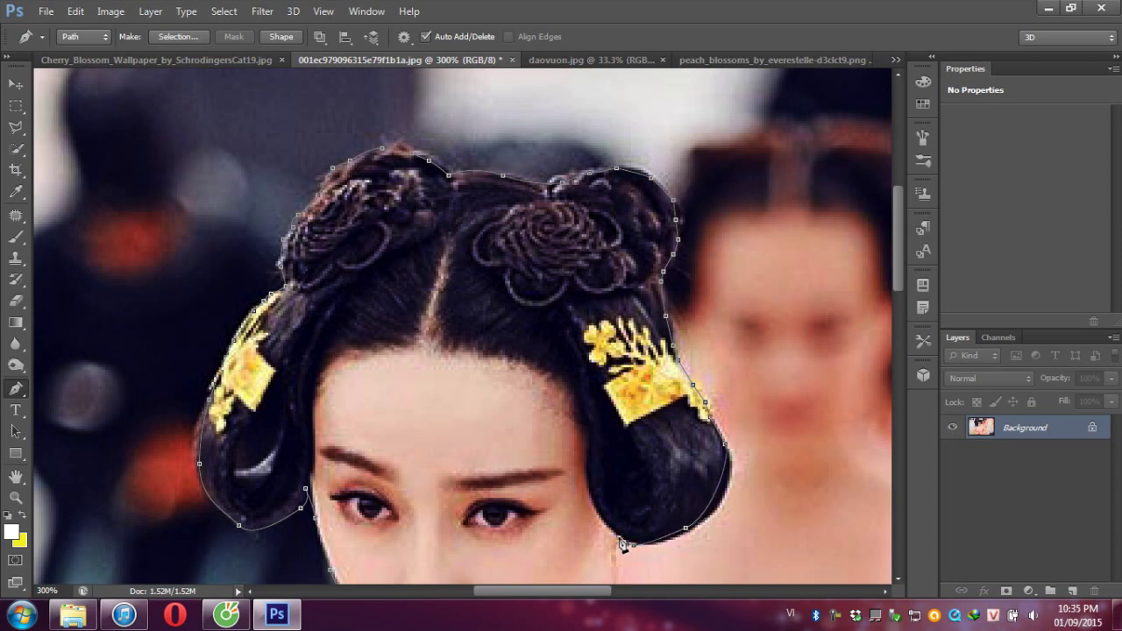
left_click_drag(605, 497, 606, 335)
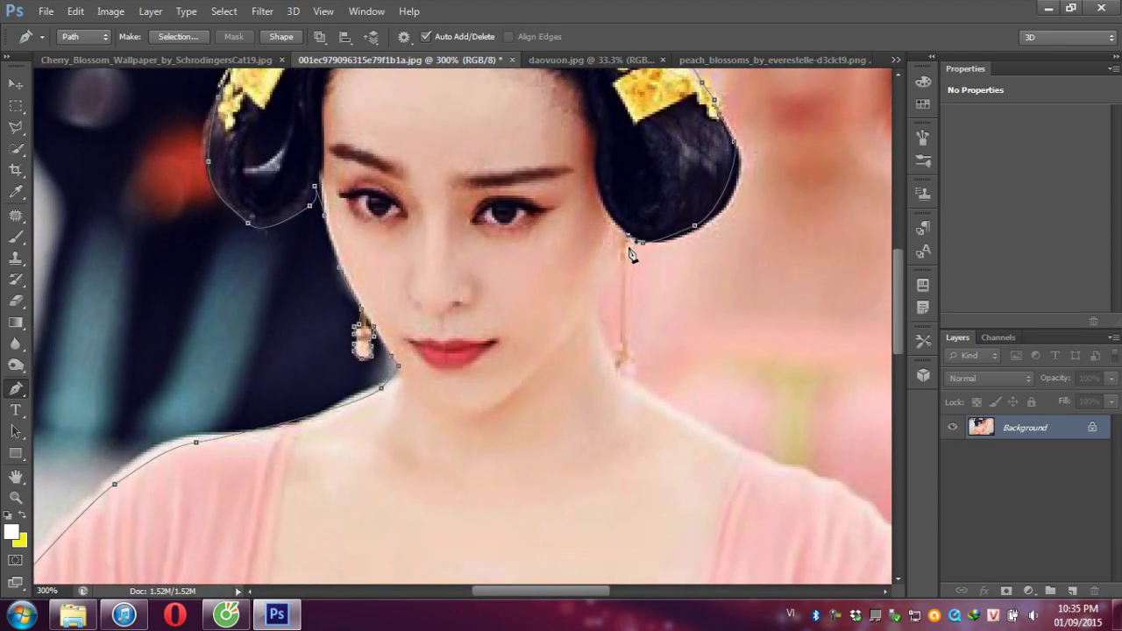
Step: Run the path down beside the right earring and along the neck edge
left_click(631, 370)
left_click(619, 259)
left_click_drag(601, 278, 599, 323)
left_click_drag(609, 351, 654, 403)
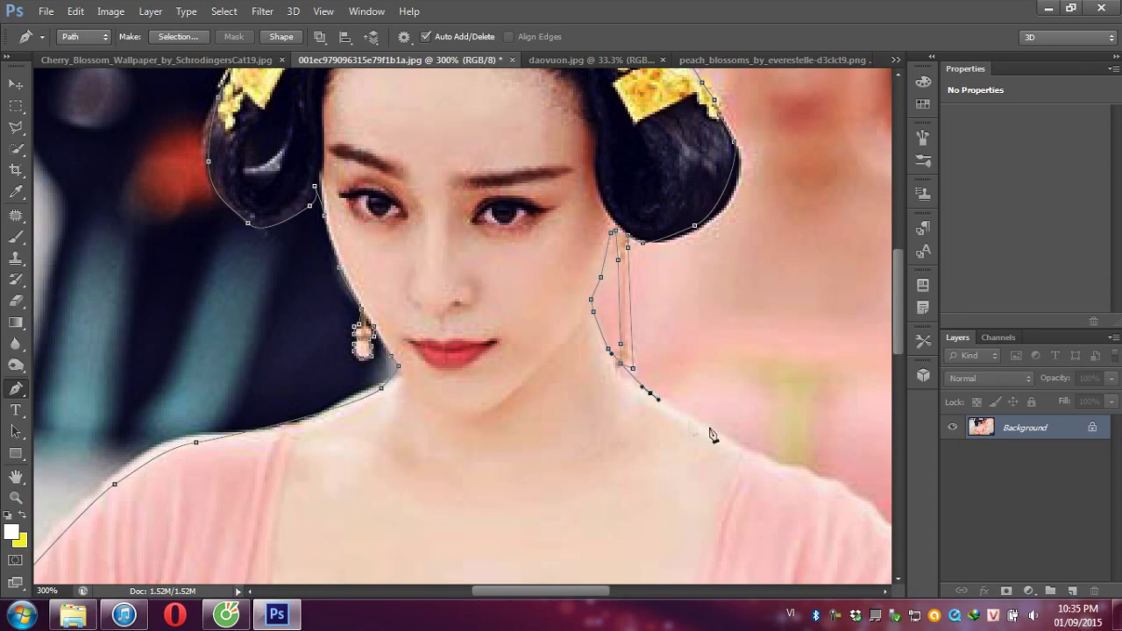
mouse_move(765, 458)
left_mouse_down()
mouse_move(773, 463)
mouse_move(657, 441)
mouse_move(544, 243)
mouse_move(593, 180)
mouse_move(566, 146)
left_mouse_up()
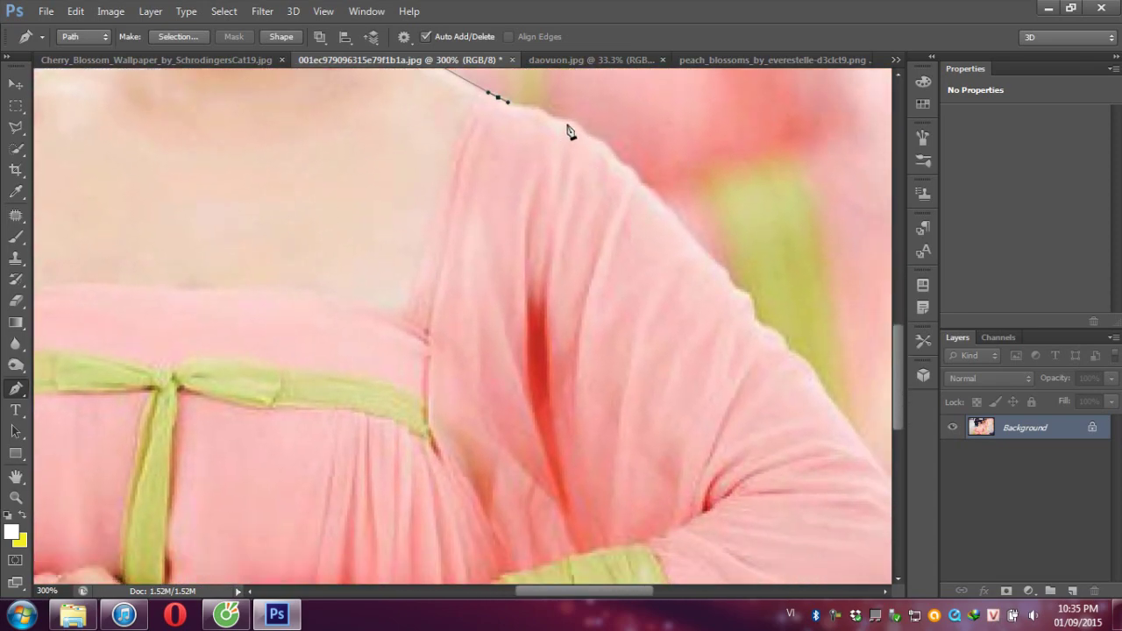
Step: Add anchors along the right shoulder and down the upper sleeve edge
left_click(570, 119)
left_click(604, 155)
left_click_drag(625, 170, 636, 176)
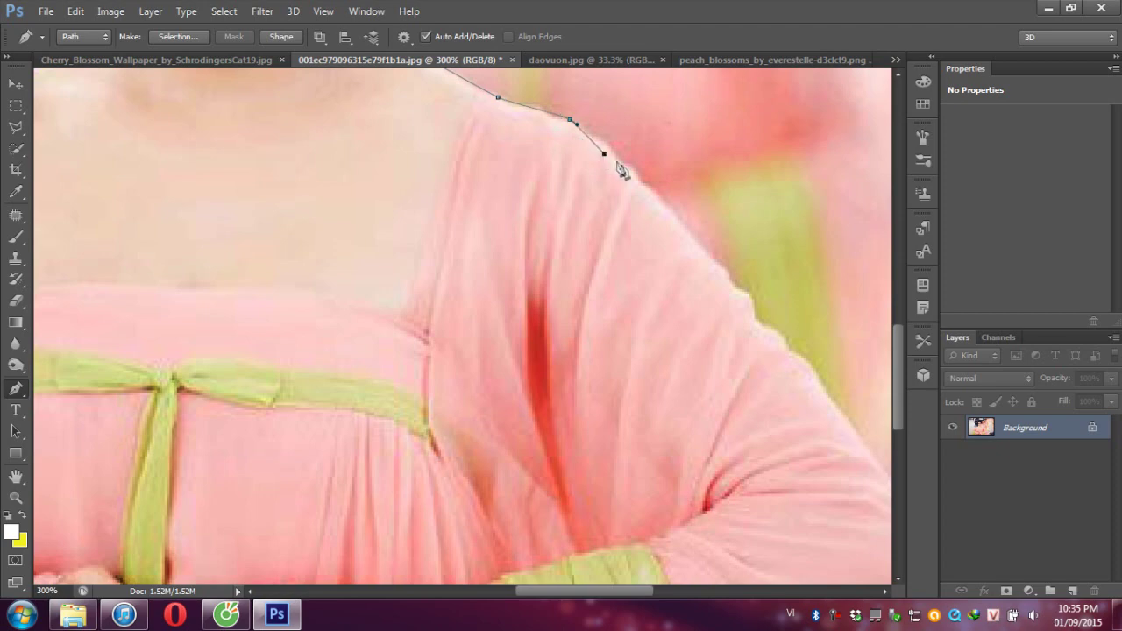
left_click(654, 193)
left_click(680, 225)
left_click(725, 273)
left_click(734, 284)
left_click(749, 299)
left_click(755, 322)
left_click(776, 334)
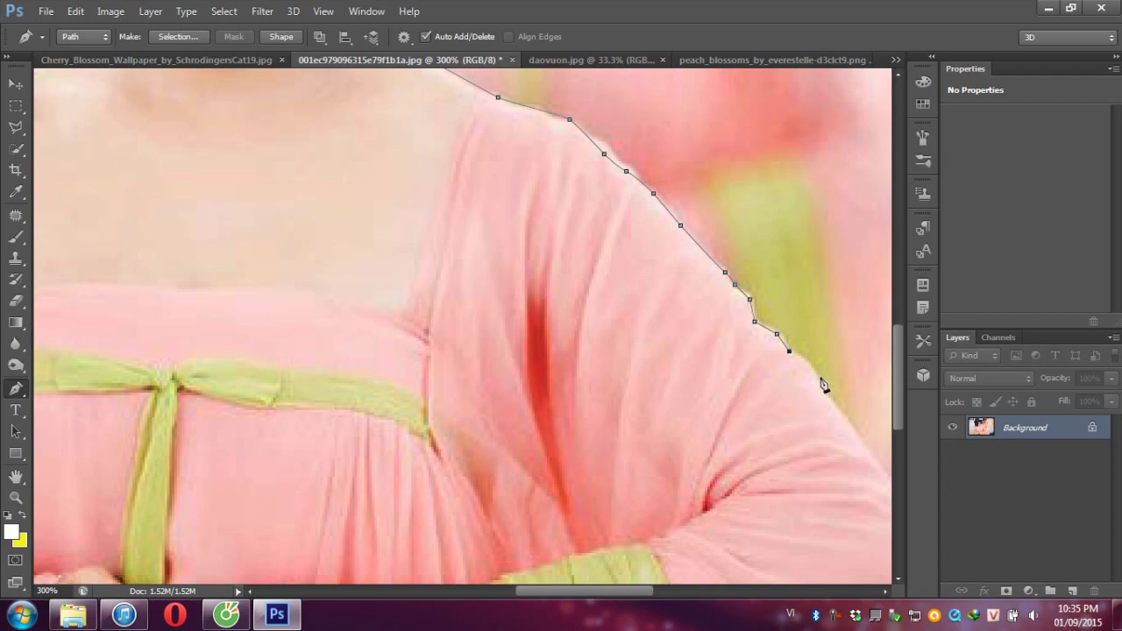
Step: Extend the path down the sleeve edge and curve it around the sleeve's lower side
left_click(819, 382)
left_click(825, 394)
left_click(849, 418)
left_click(857, 431)
left_click(881, 464)
left_click_drag(764, 481, 527, 313)
left_click_drag(669, 365, 668, 427)
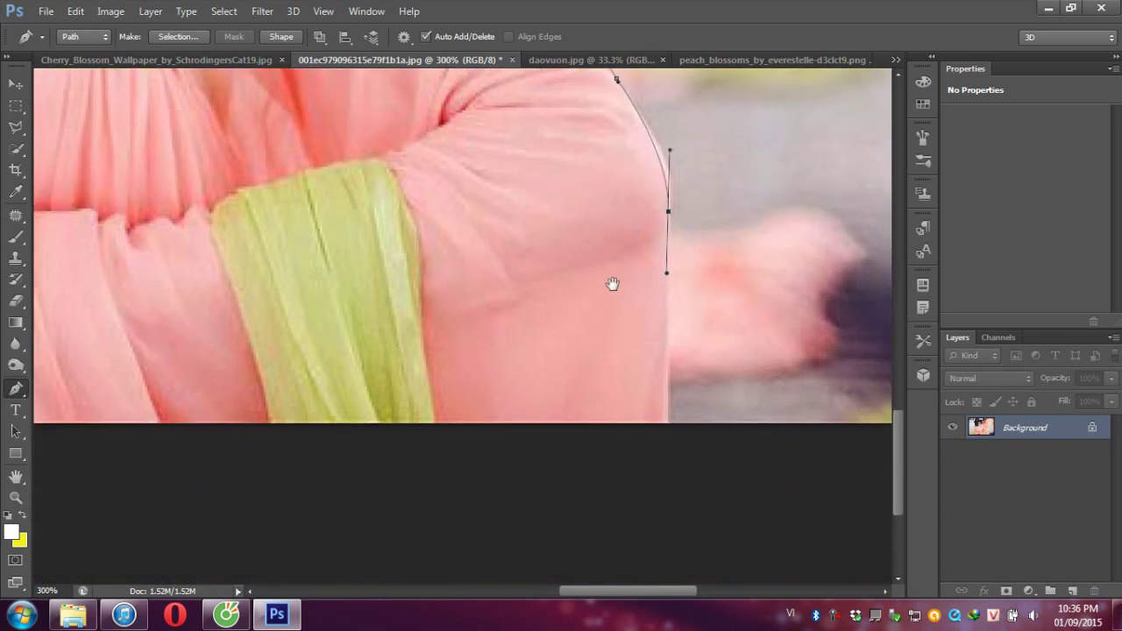
left_click_drag(606, 497, 617, 254)
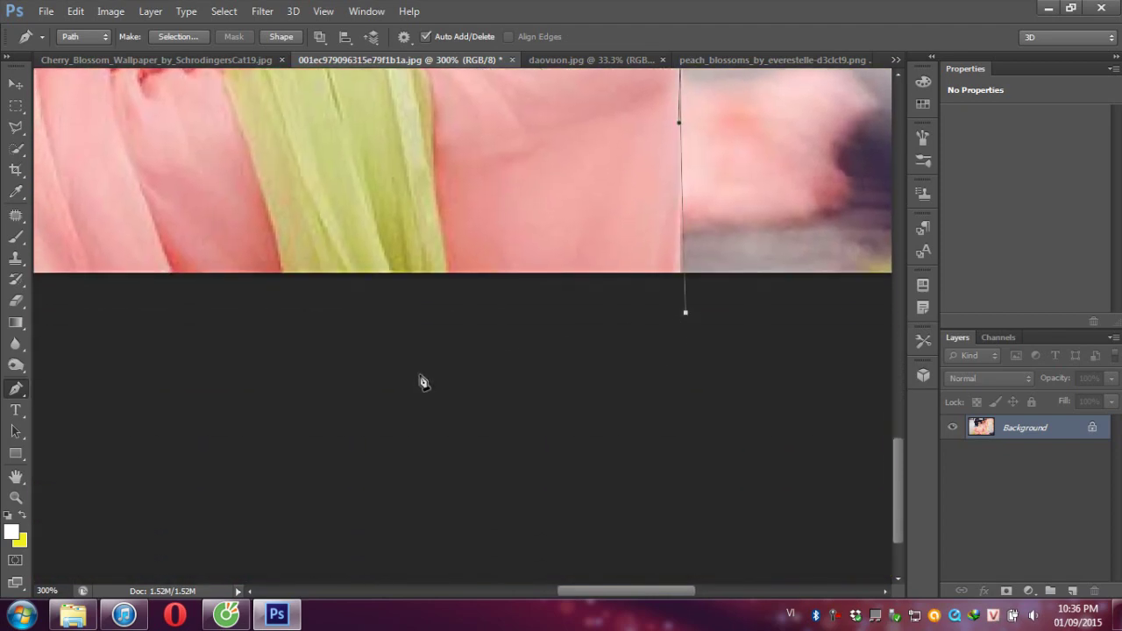
Step: Run the path along the photo's bottom edge, close it at the start, and view at 100%
left_click(420, 374)
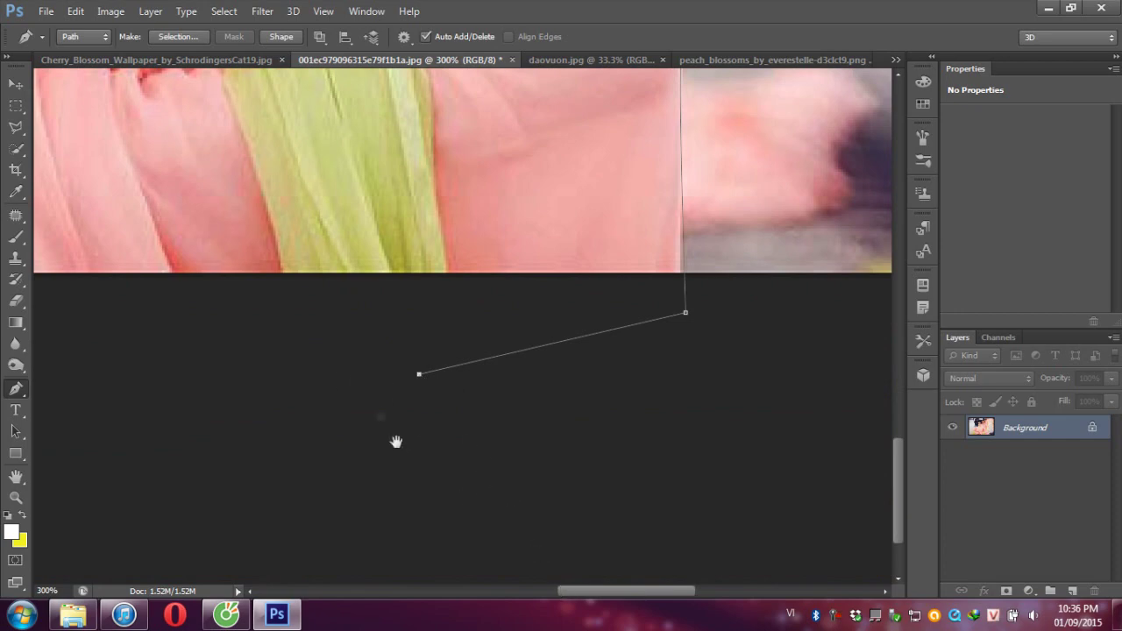
left_click_drag(275, 233, 679, 272)
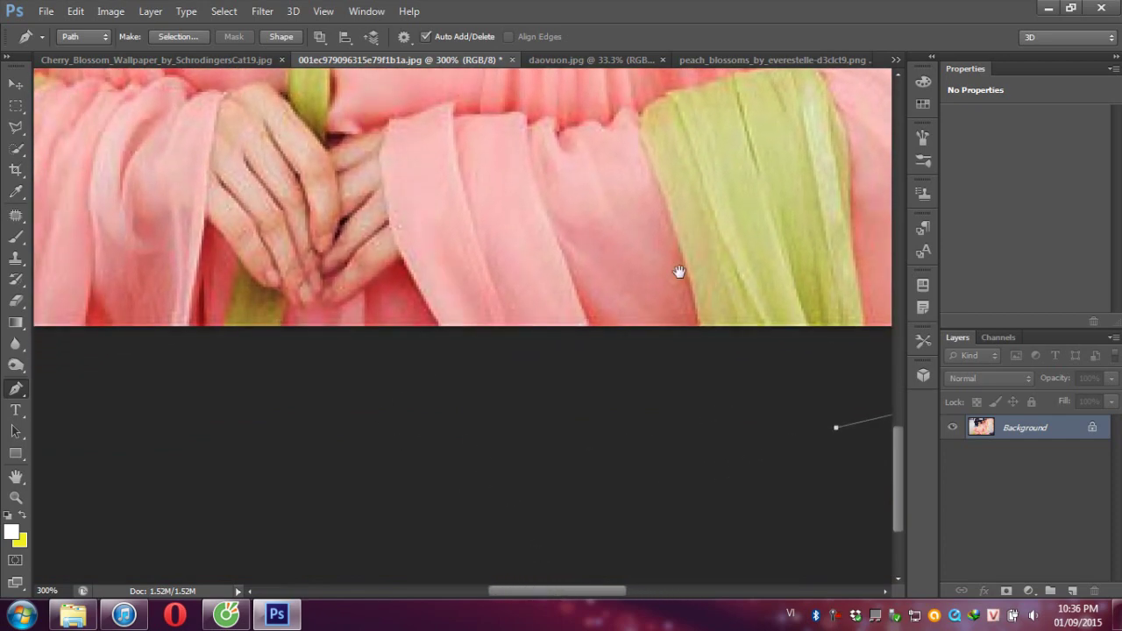
left_click(295, 420)
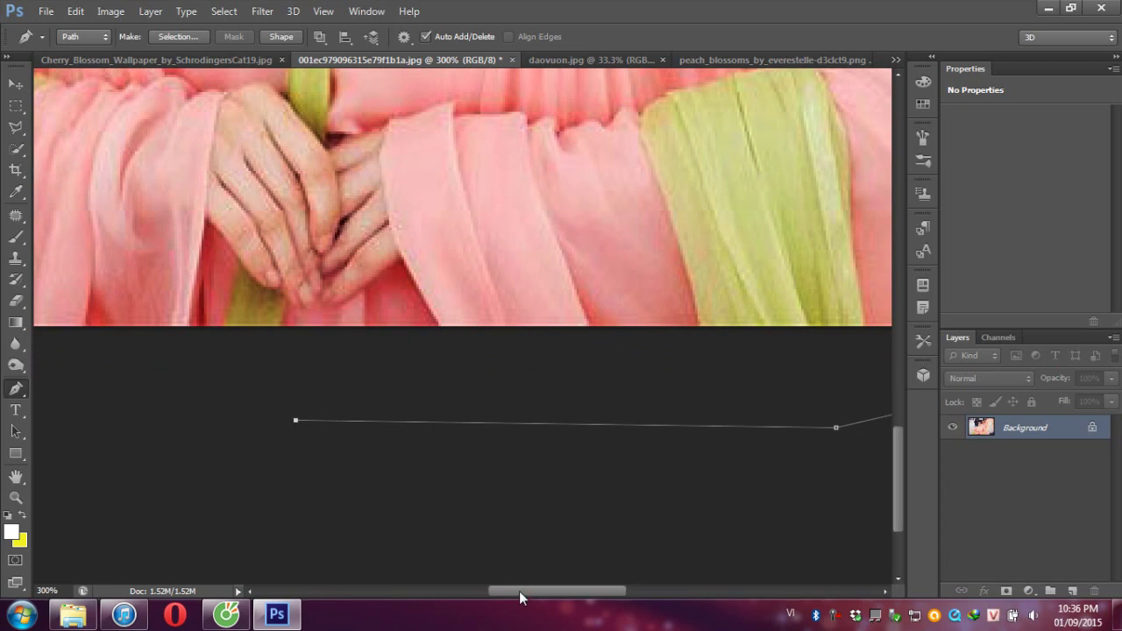
left_click_drag(520, 597, 437, 597)
left_click_drag(261, 383, 195, 340)
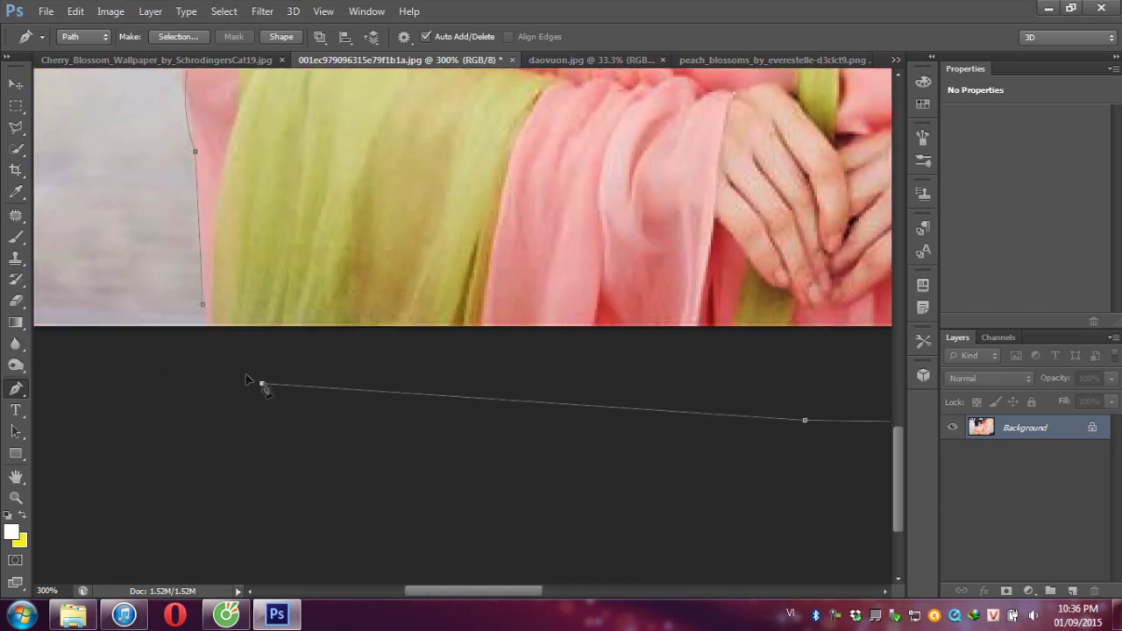
left_click(193, 334)
left_click(204, 309)
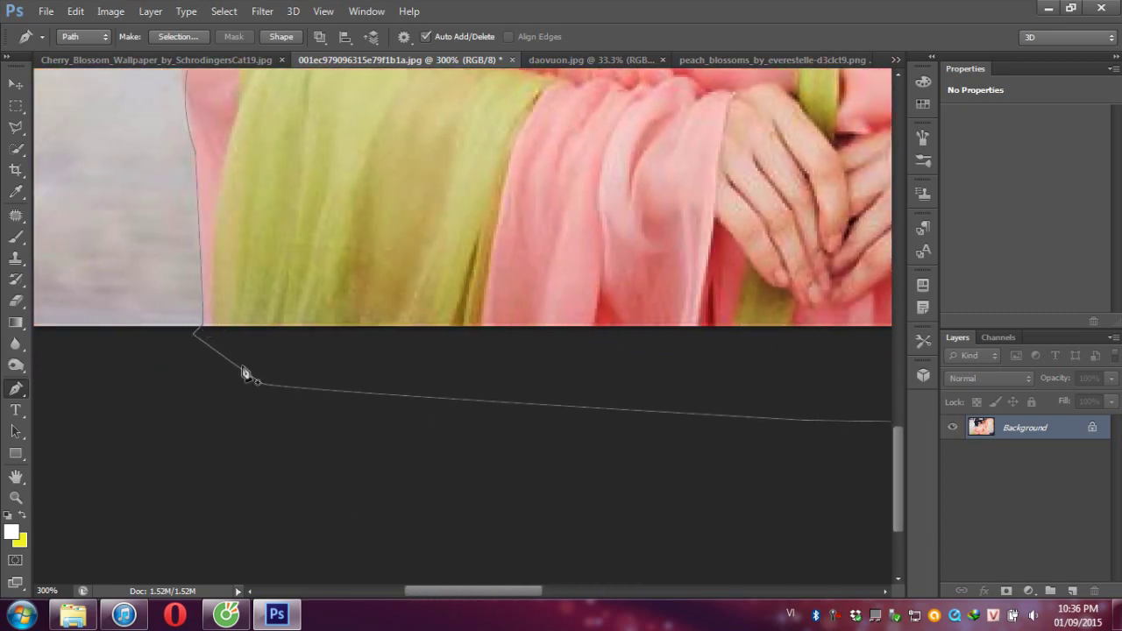
key("ctrl+1")
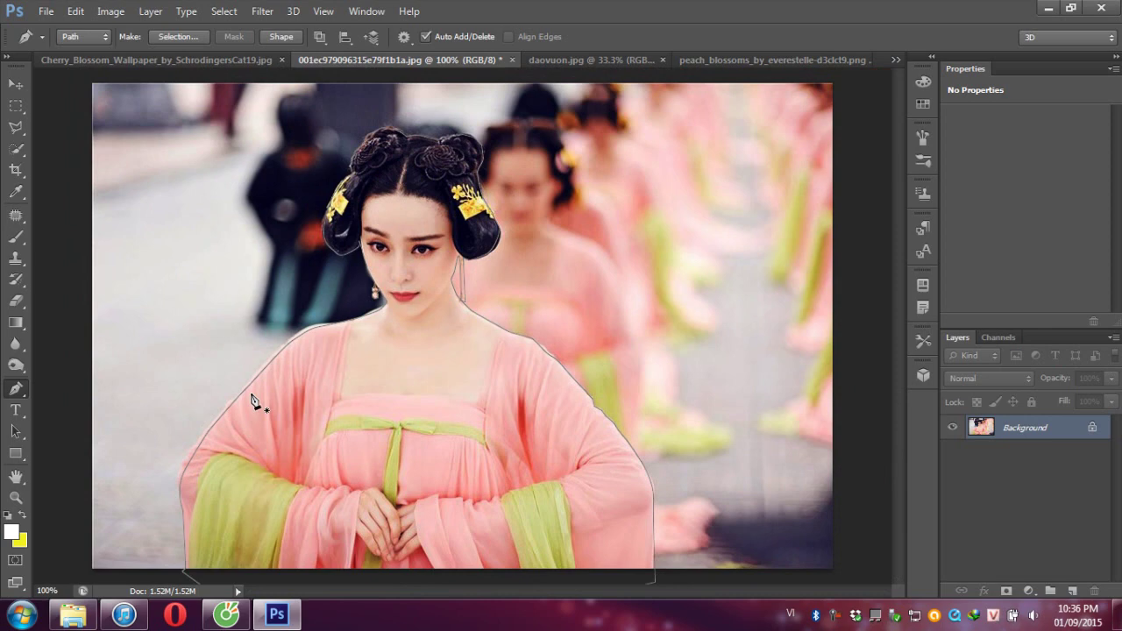
Step: Load the closed outline as a selection with Ctrl+Enter, then switch to daovuon.jpg
key("ctrl+Return")
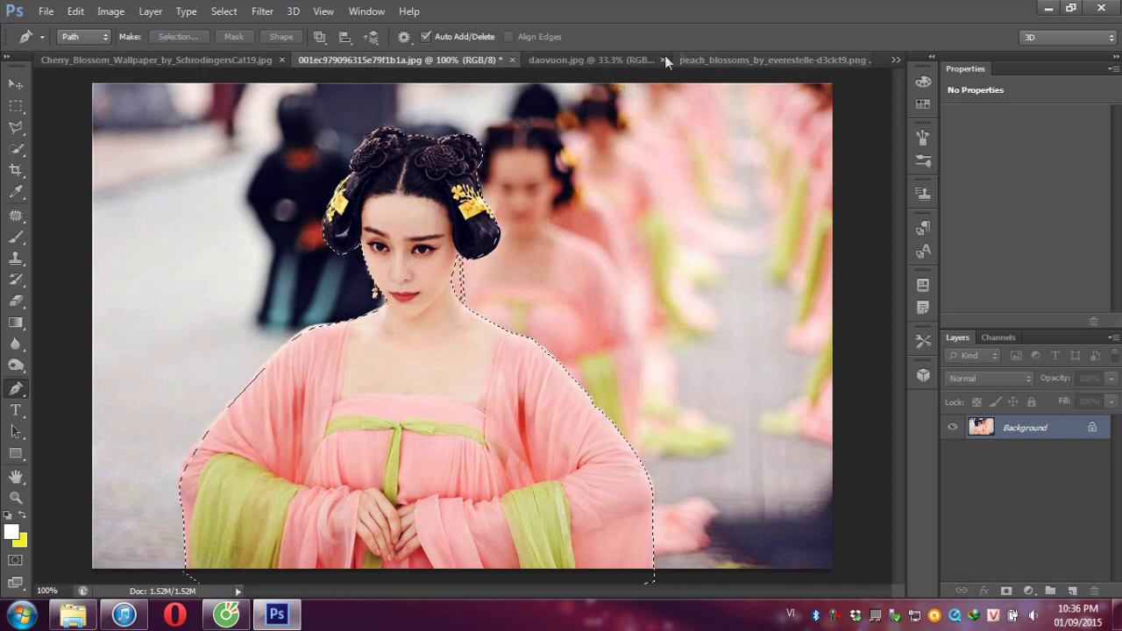
left_click(609, 58)
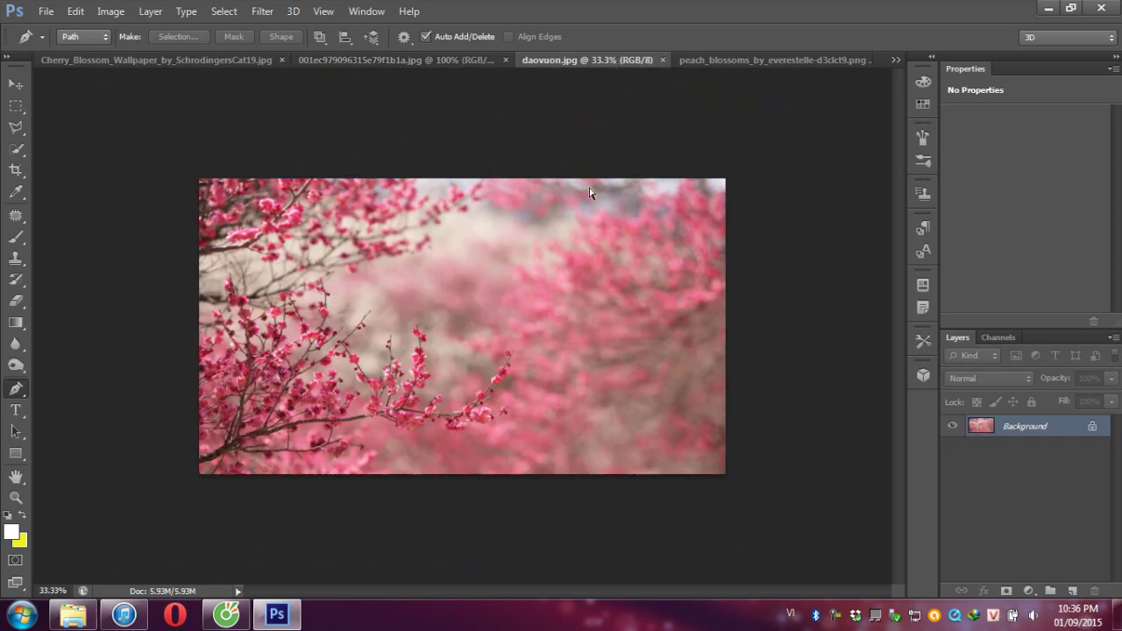
Step: Paste the woman as Layer 1, scaled to 200% and positioned lower centre over the blossoms
key("ctrl+v")
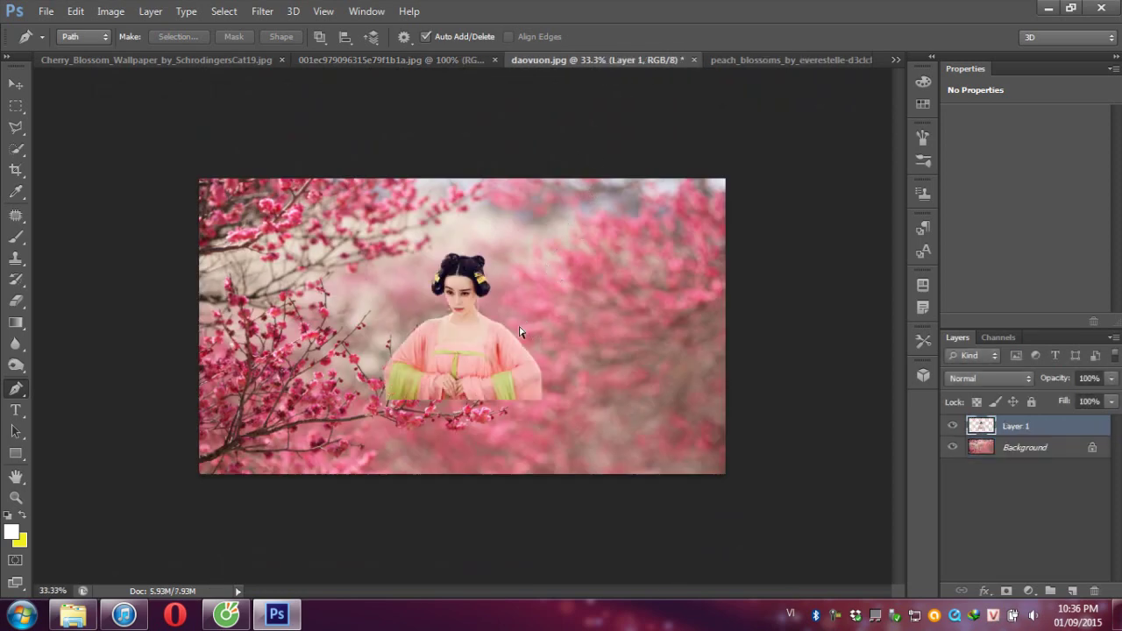
key("ctrl+t")
left_click_drag(542, 400, 683, 530)
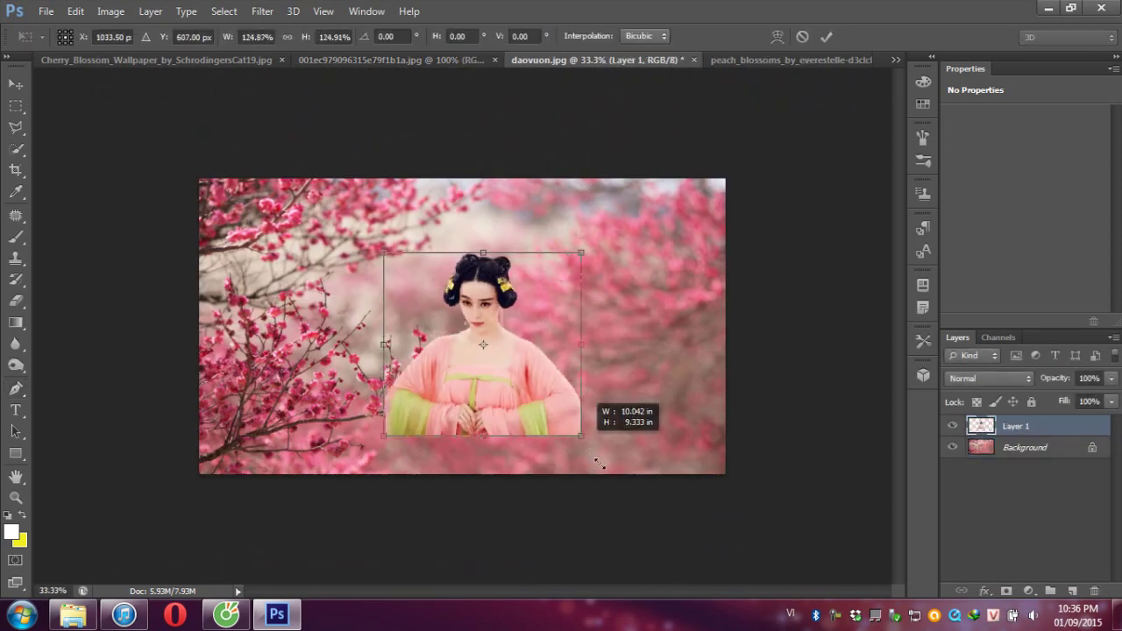
left_click_drag(647, 482, 591, 425)
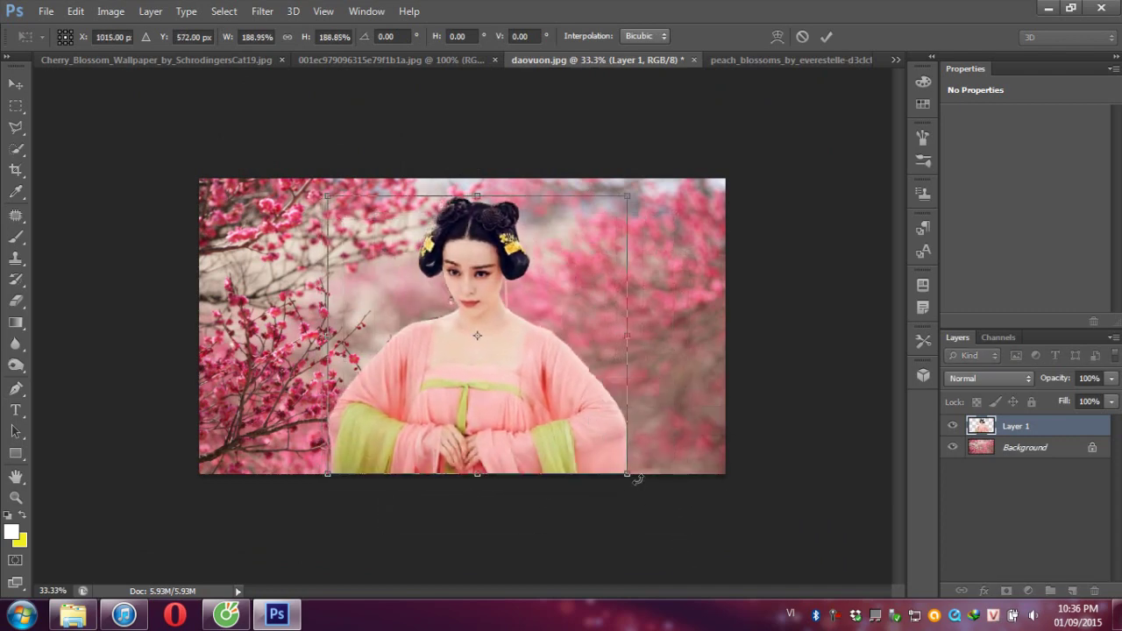
mouse_move(628, 478)
left_mouse_down()
mouse_move(647, 489)
mouse_move(638, 468)
left_mouse_up()
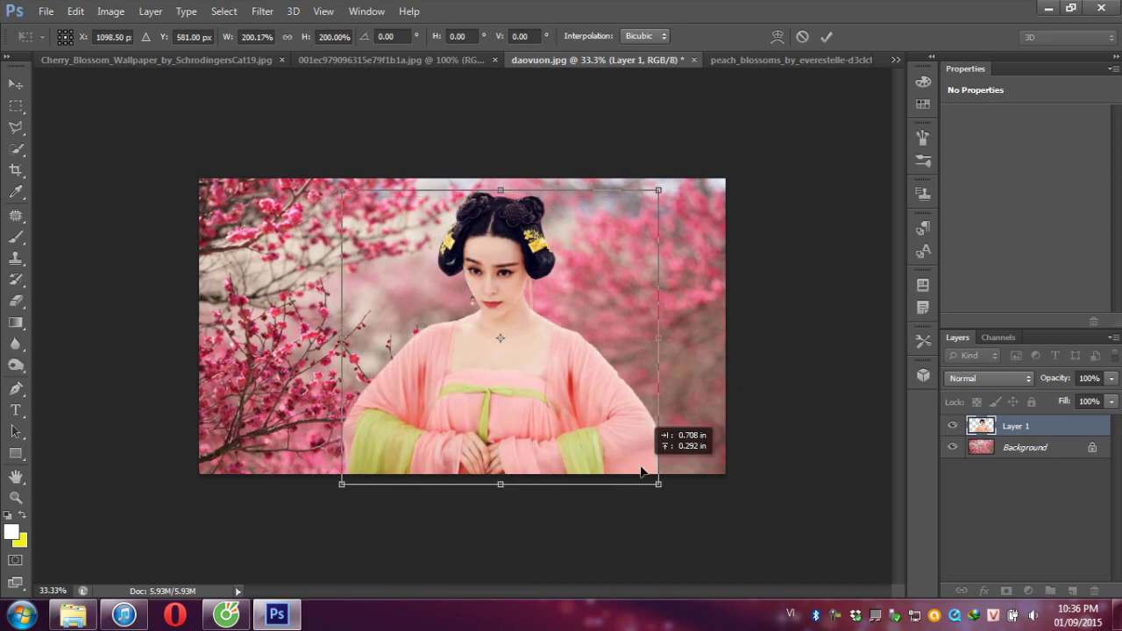
key("Return")
key("p")
key("ctrl+1")
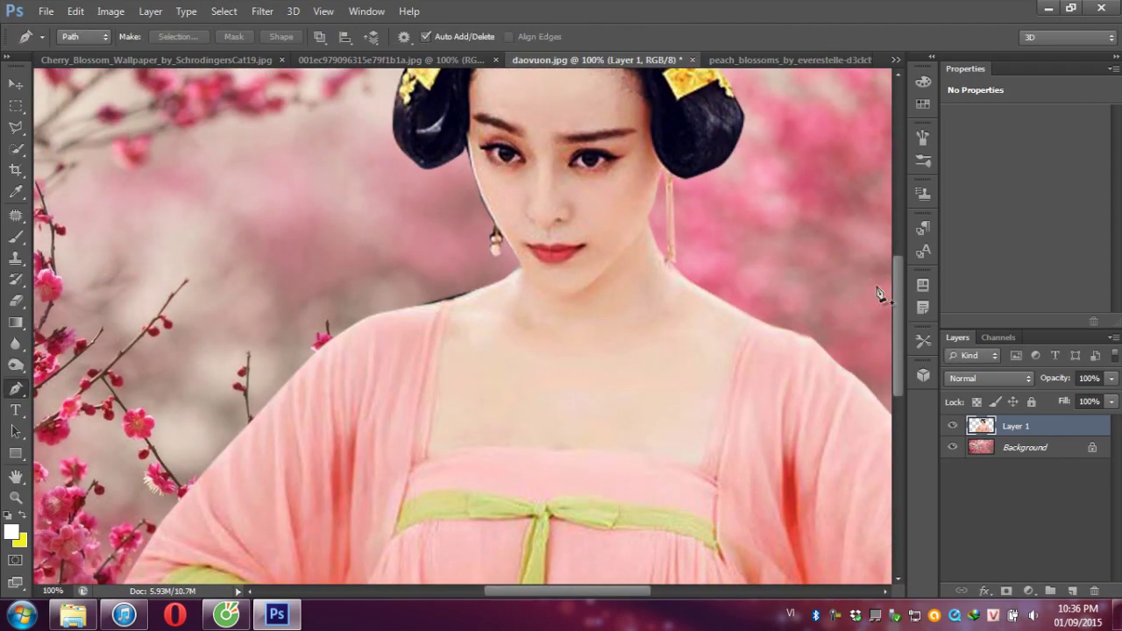
Step: Trace a closed Pen path around the old-background gap in the left hair loop
left_click_drag(896, 302, 905, 254)
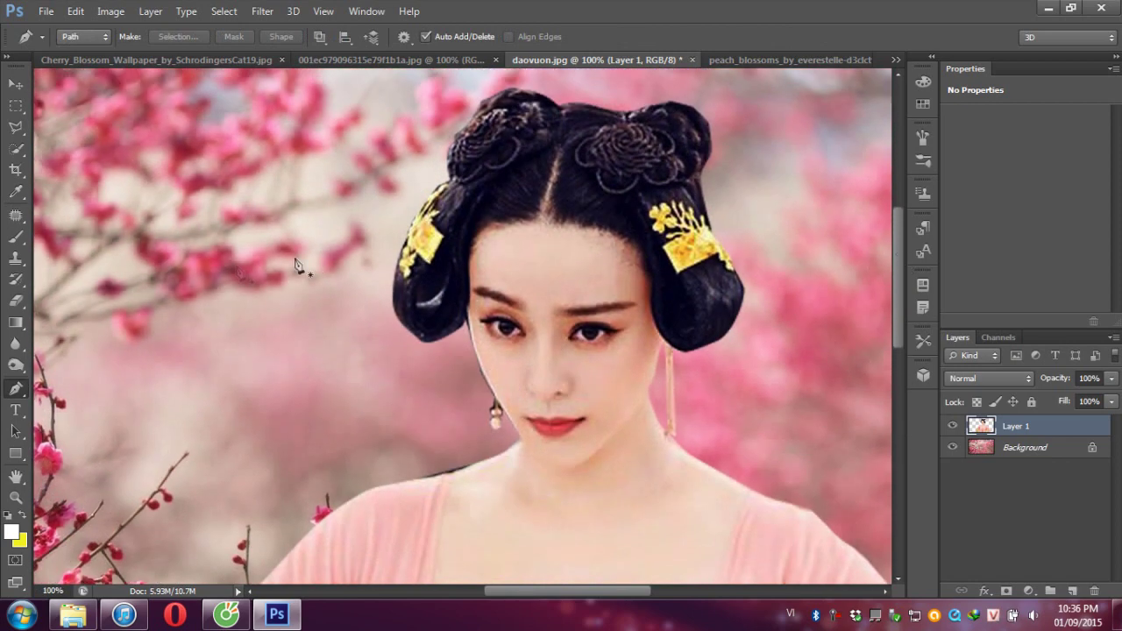
left_click(15, 128)
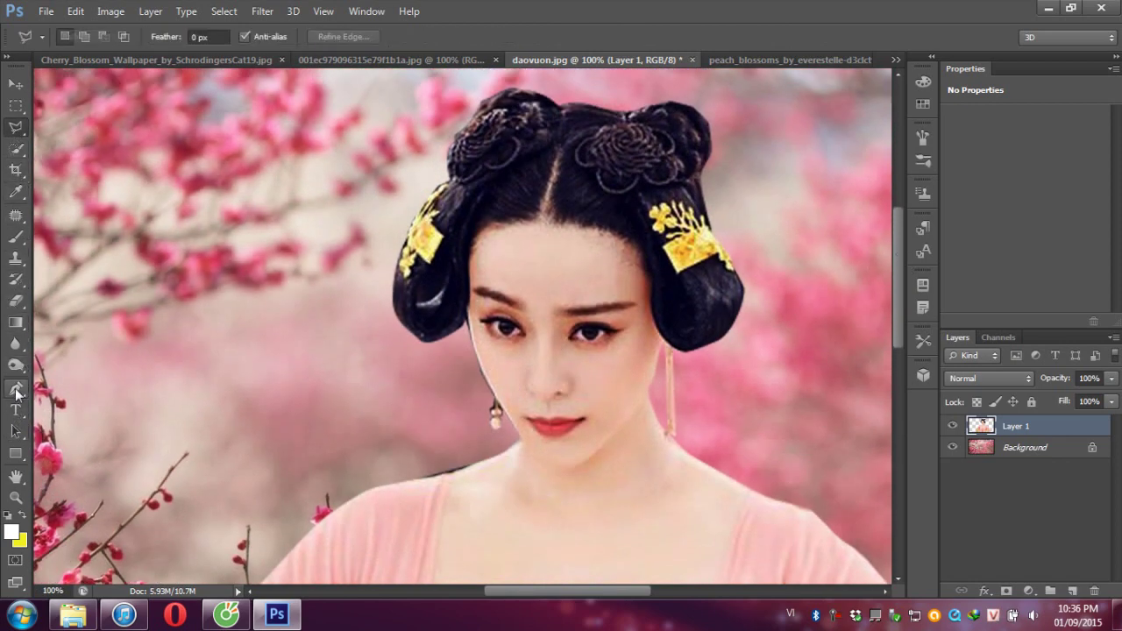
left_click(16, 388)
left_click(425, 268)
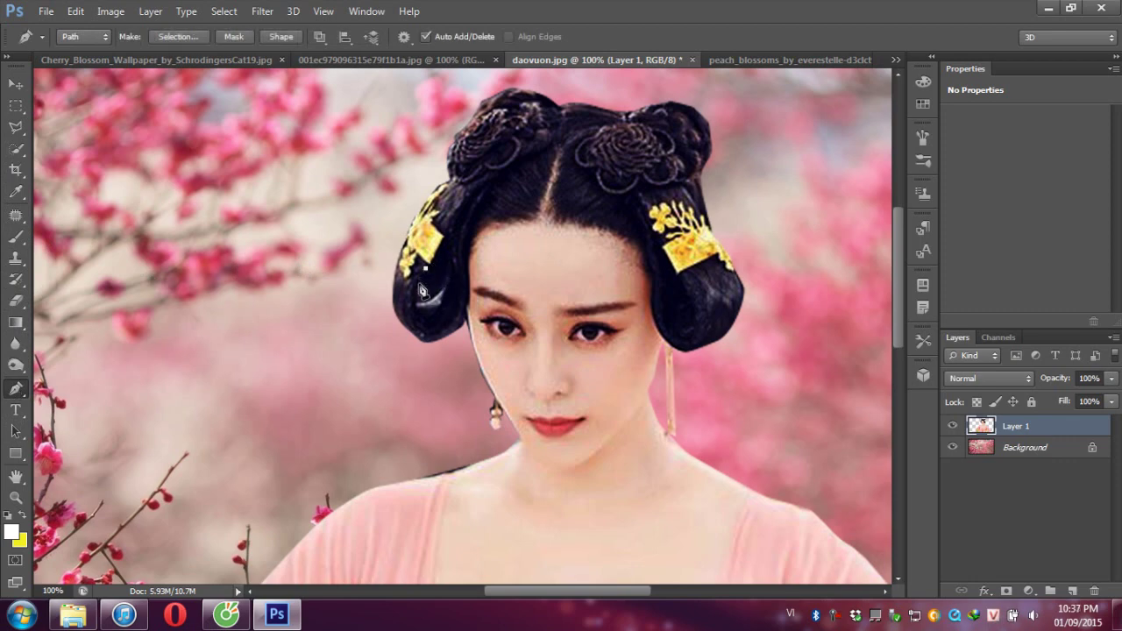
left_click(419, 282)
left_click(417, 297)
left_click(439, 294)
left_click(444, 282)
left_click(449, 267)
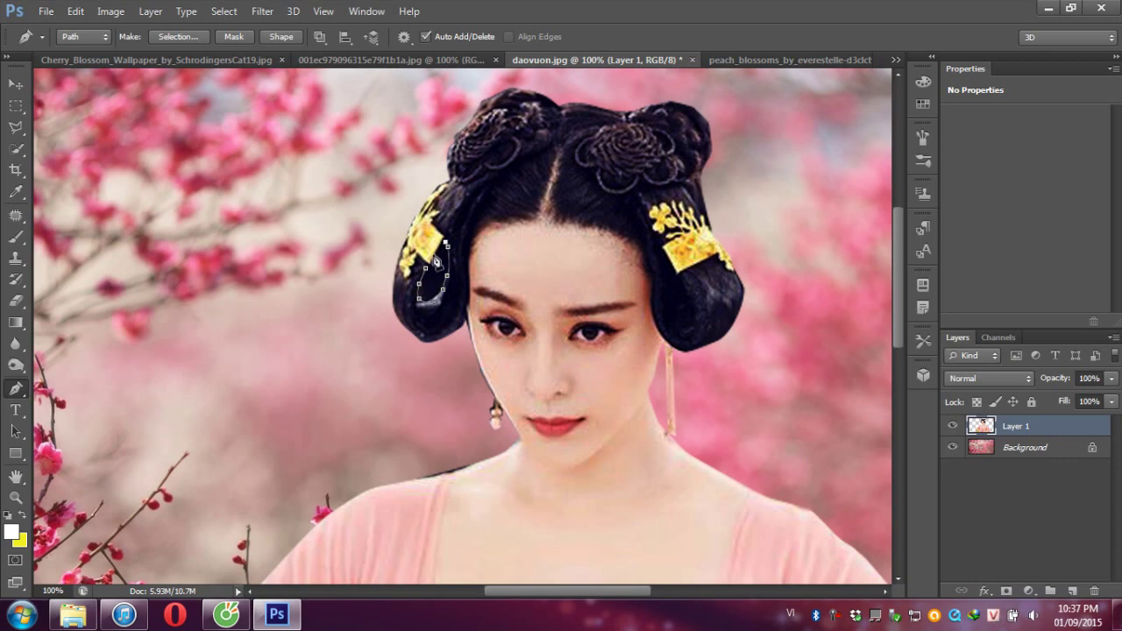
left_click(427, 269)
Step: Reshape anchors with Convert Point, delete the patch, and apply a 2 px feather
right_click(21, 396)
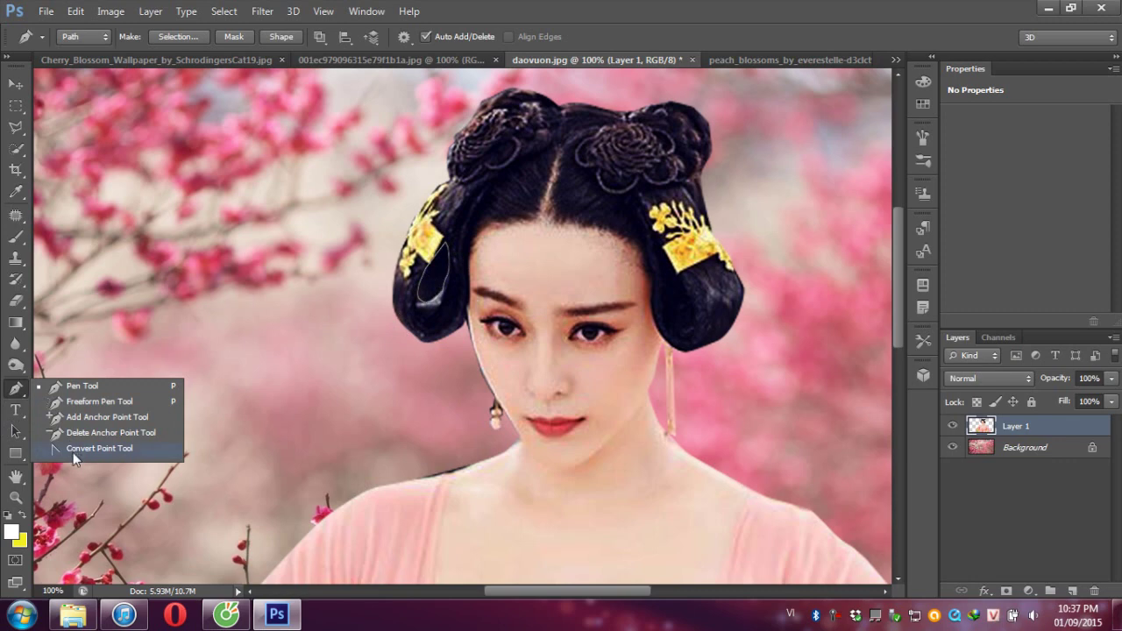
left_click(119, 449)
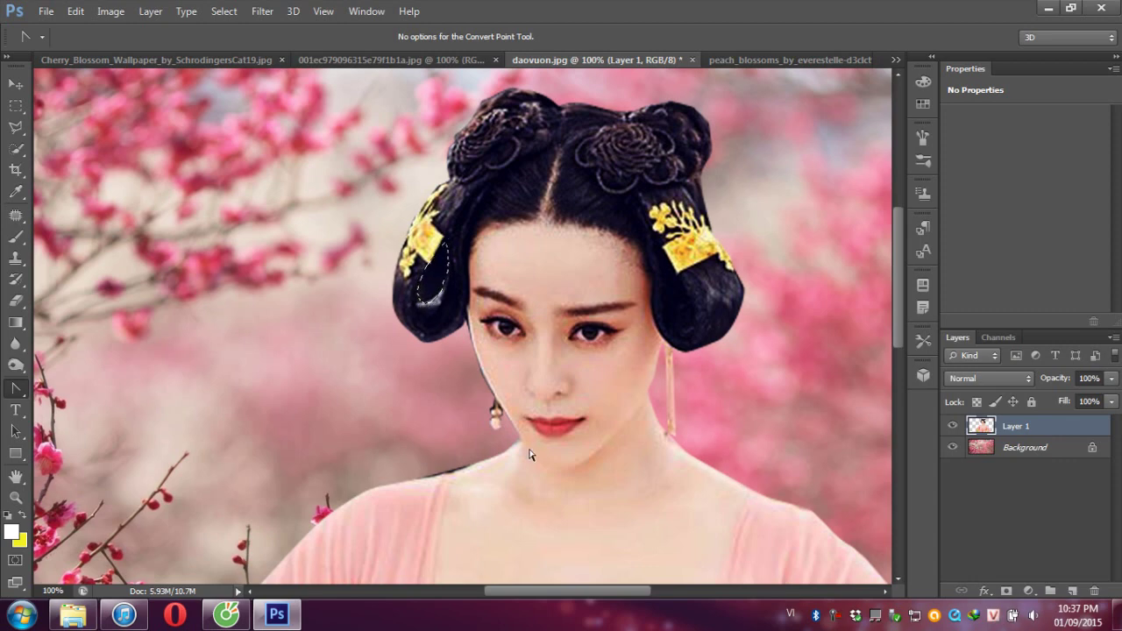
key("Delete")
key("shift+F6")
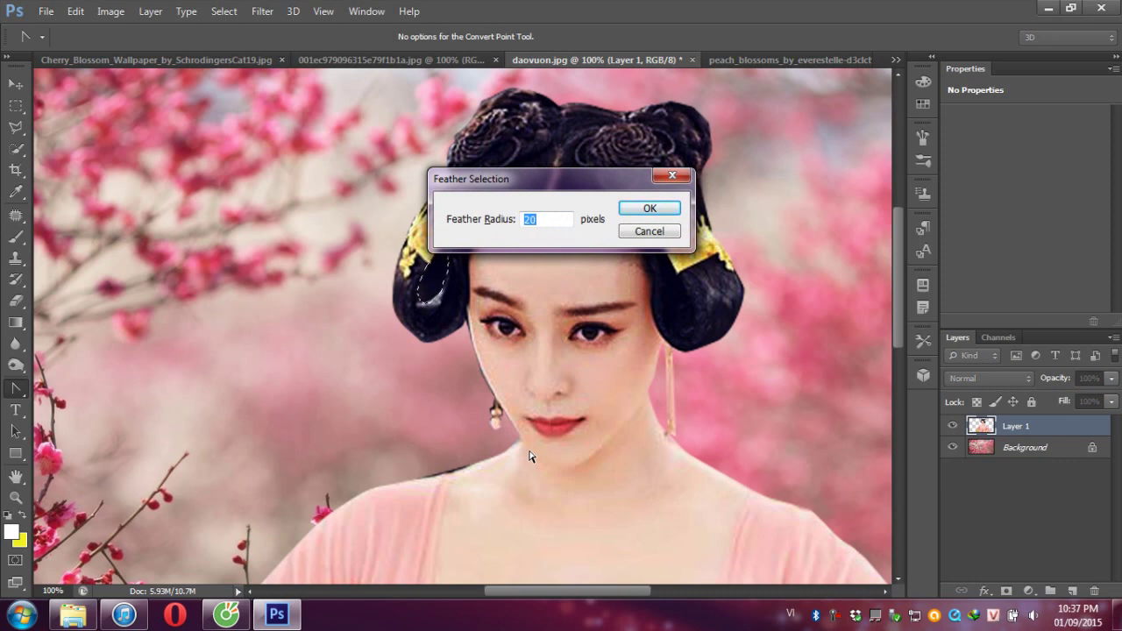
type("2")
key("Return")
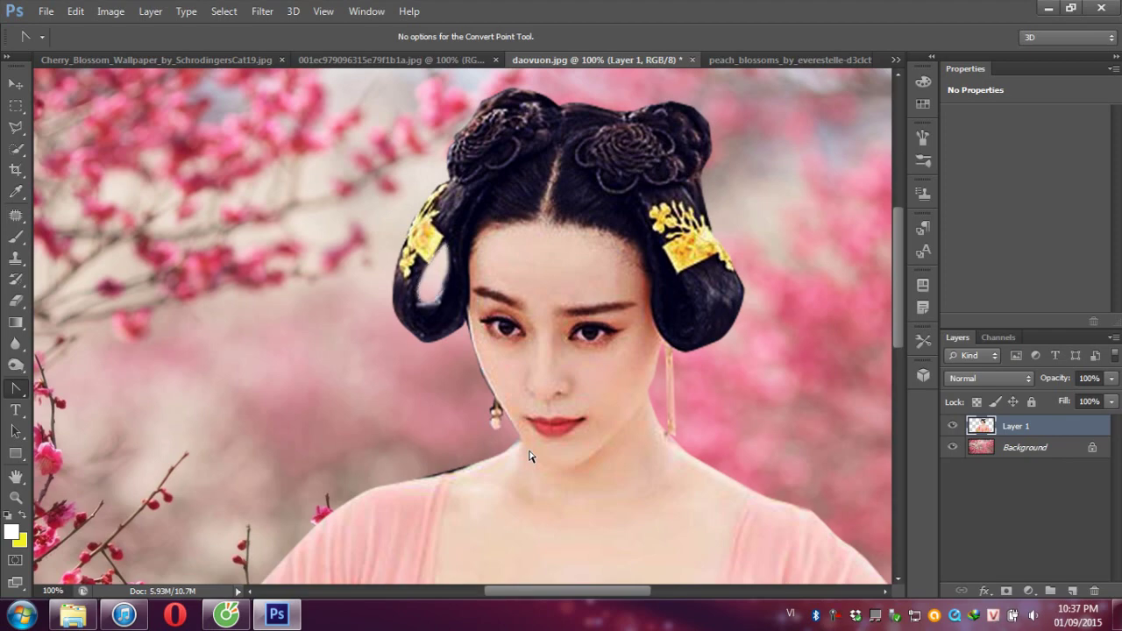
key("ctrl+minus")
key("ctrl+minus")
key("ctrl+minus")
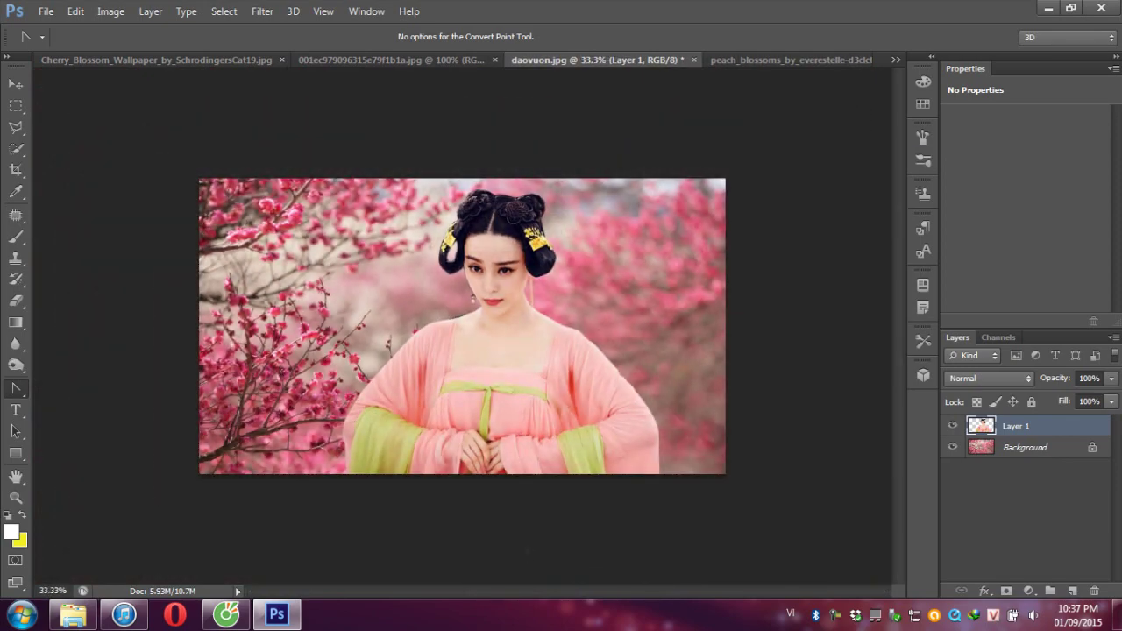
Step: Duplicate the Background layer as Background copy with Ctrl+J
left_click(16, 84)
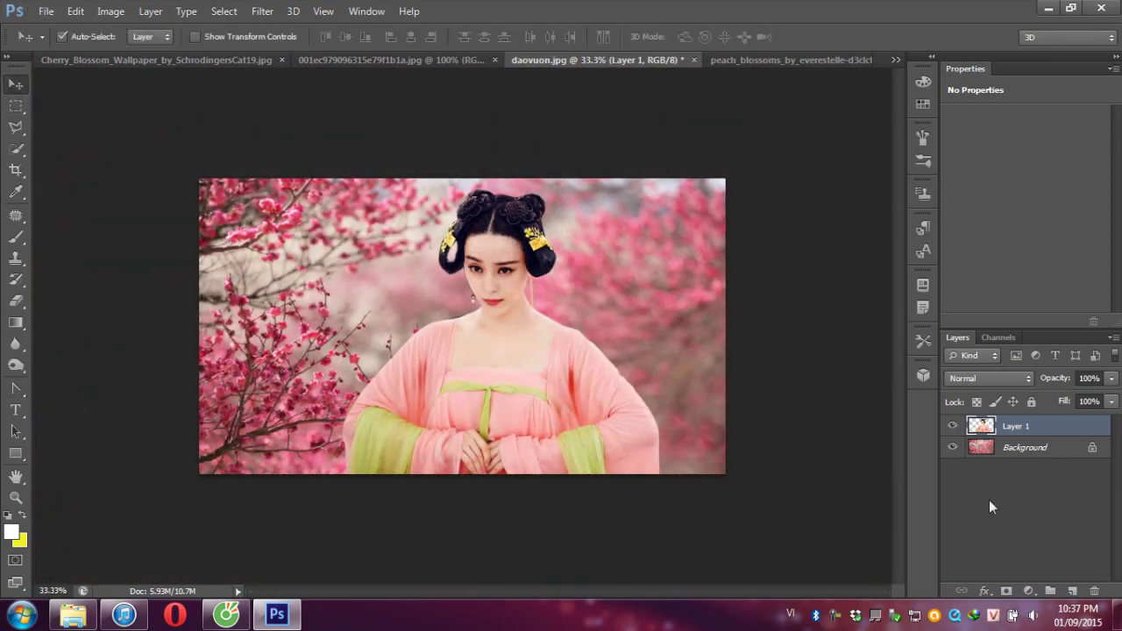
left_click(1030, 452)
key("ctrl+j")
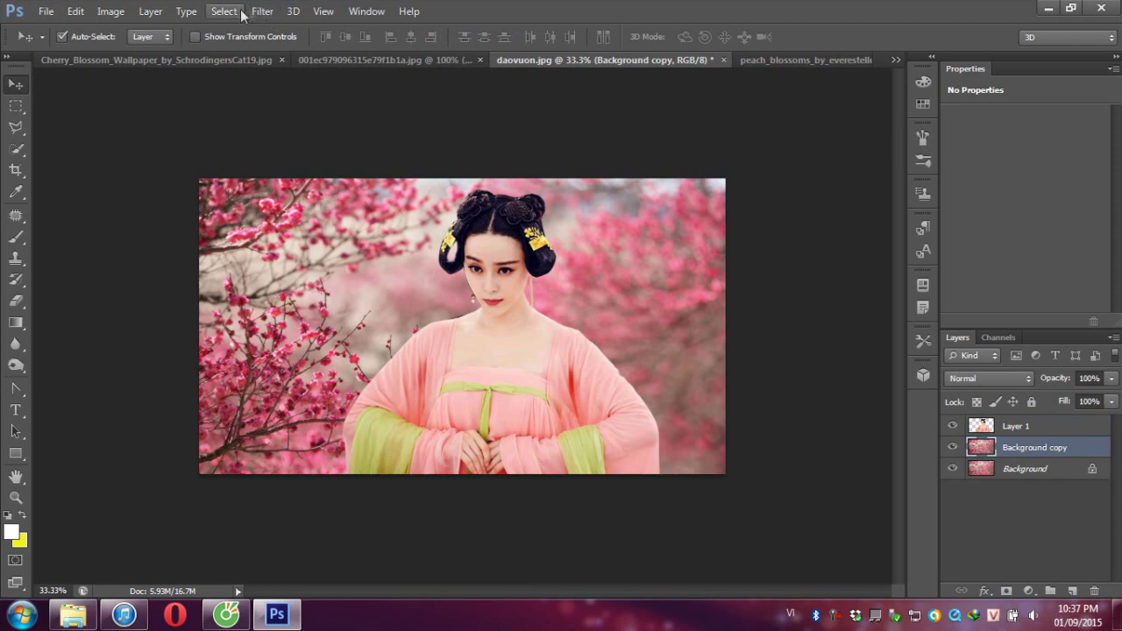
Step: Apply a Gaussian Blur with radius 2.9 pixels to the Background copy
left_click(262, 11)
mouse_move(270, 178)
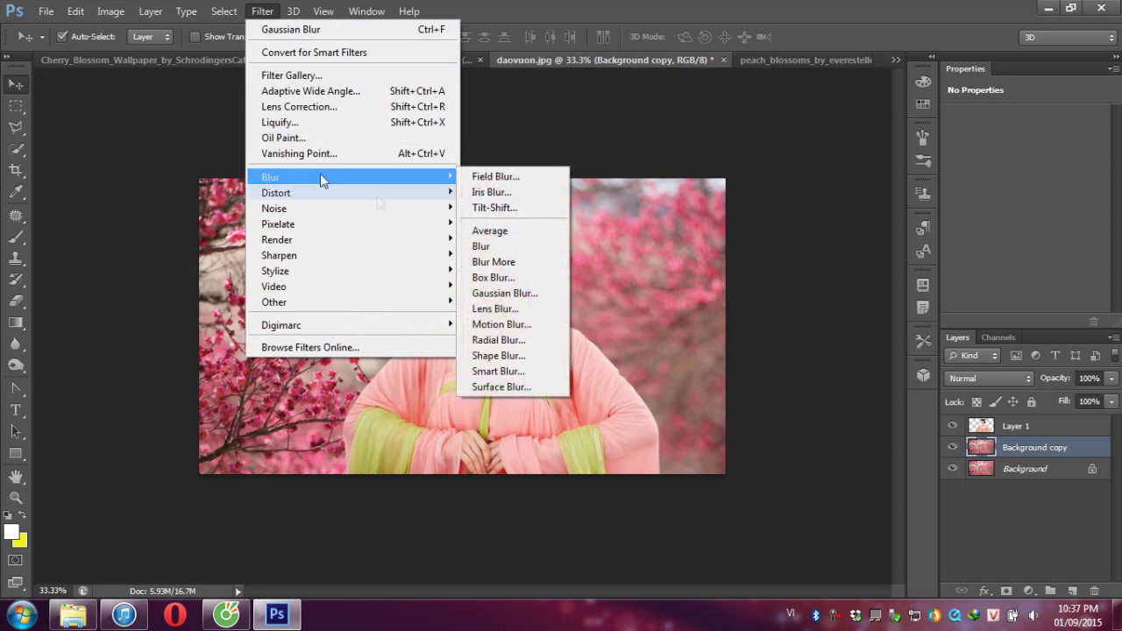
left_click(505, 295)
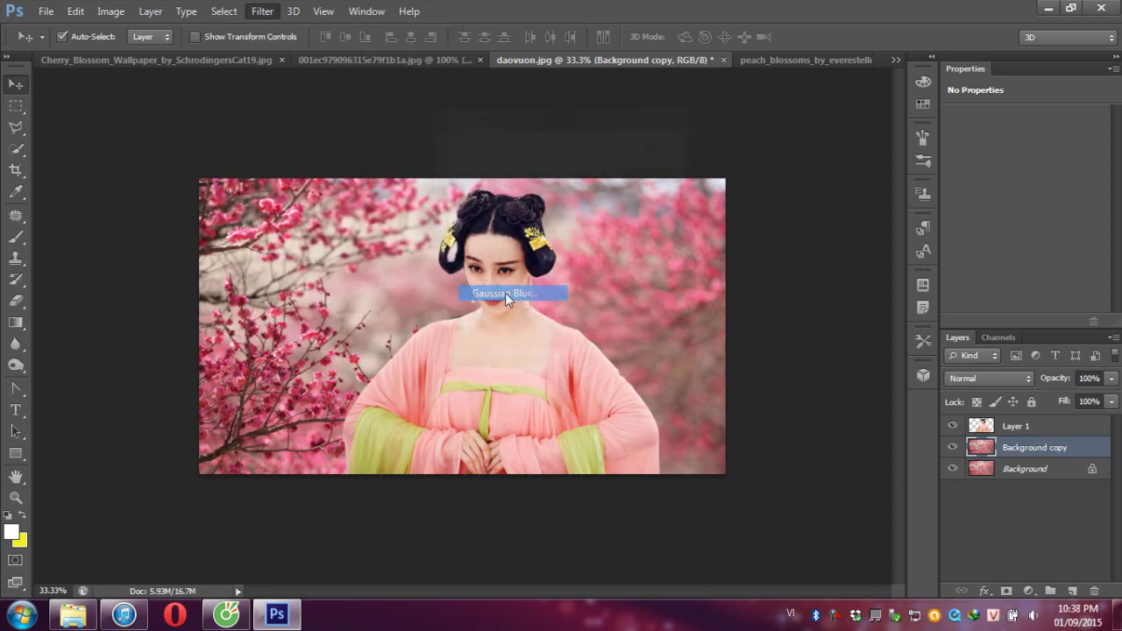
left_click_drag(470, 362, 467, 362)
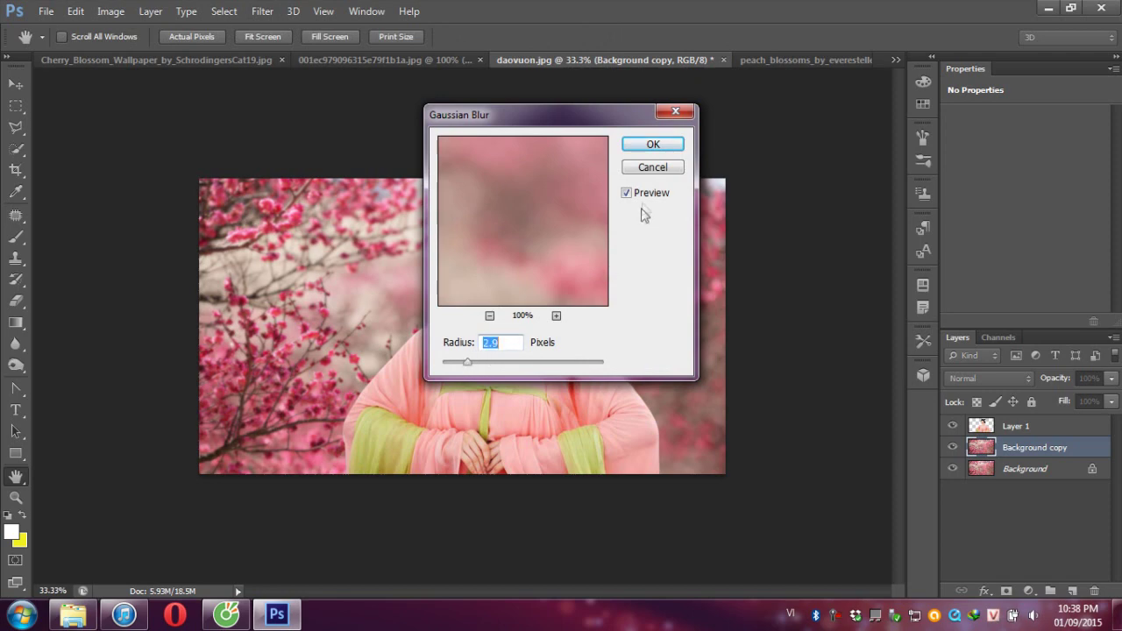
left_click(656, 145)
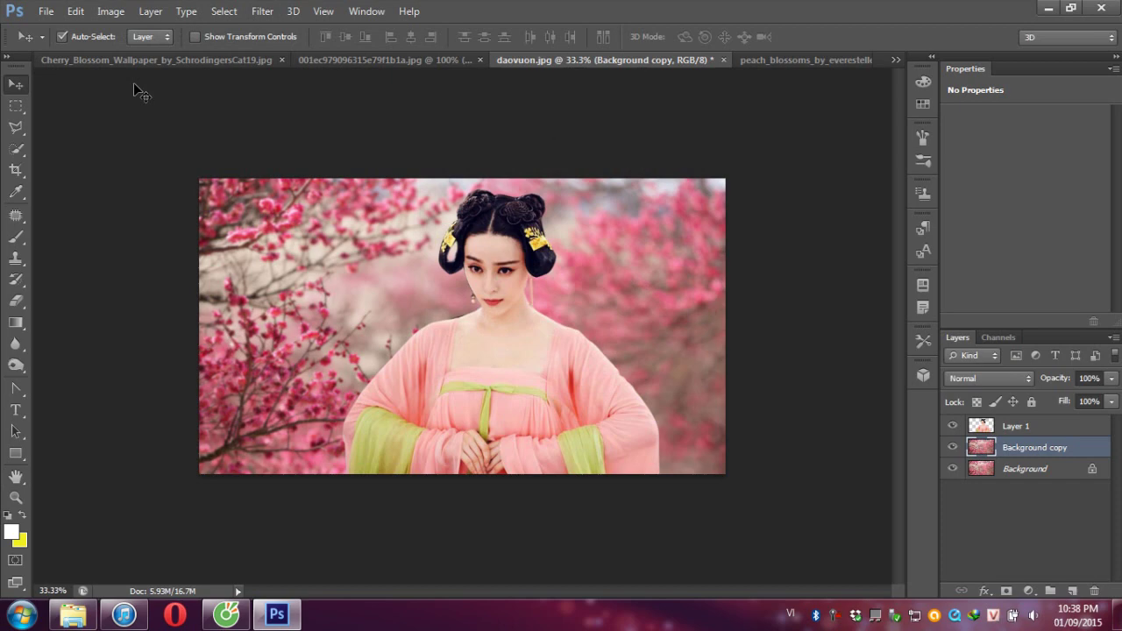
Step: Switch through the open documents to the peach_blossoms_by_everestelle-d3clct9.png image
left_click(160, 57)
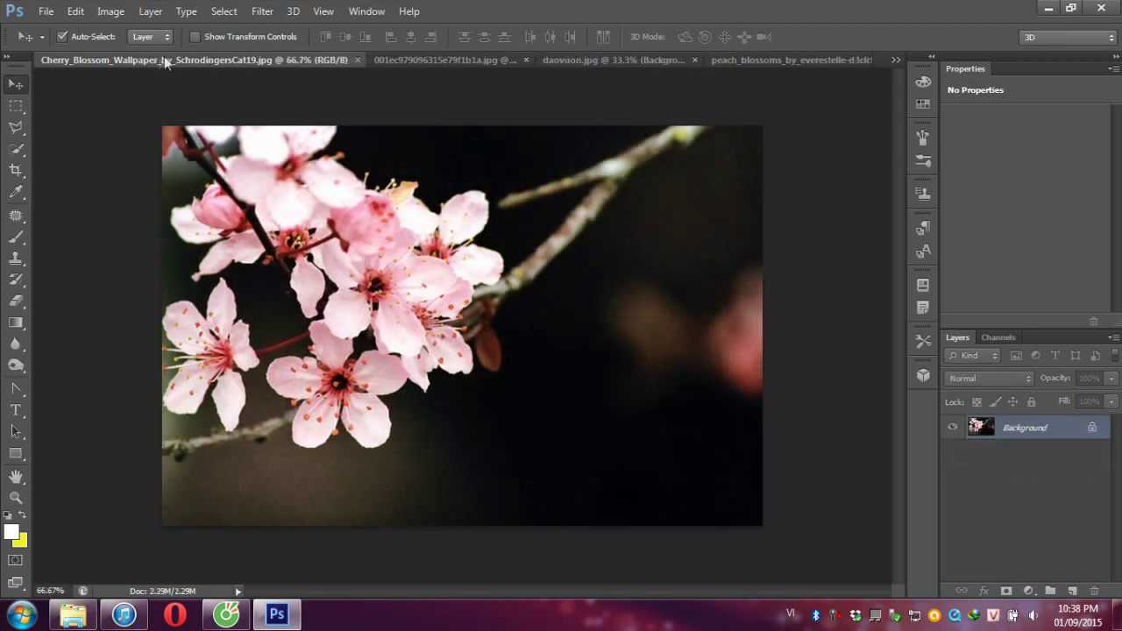
left_click(465, 60)
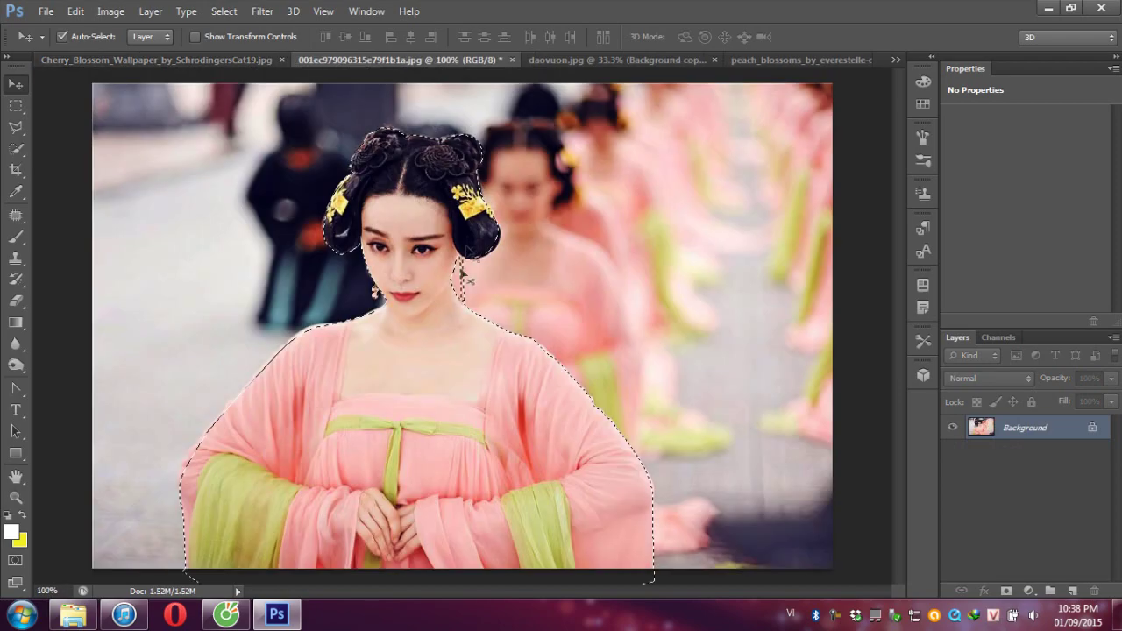
left_click(545, 60)
left_click(758, 60)
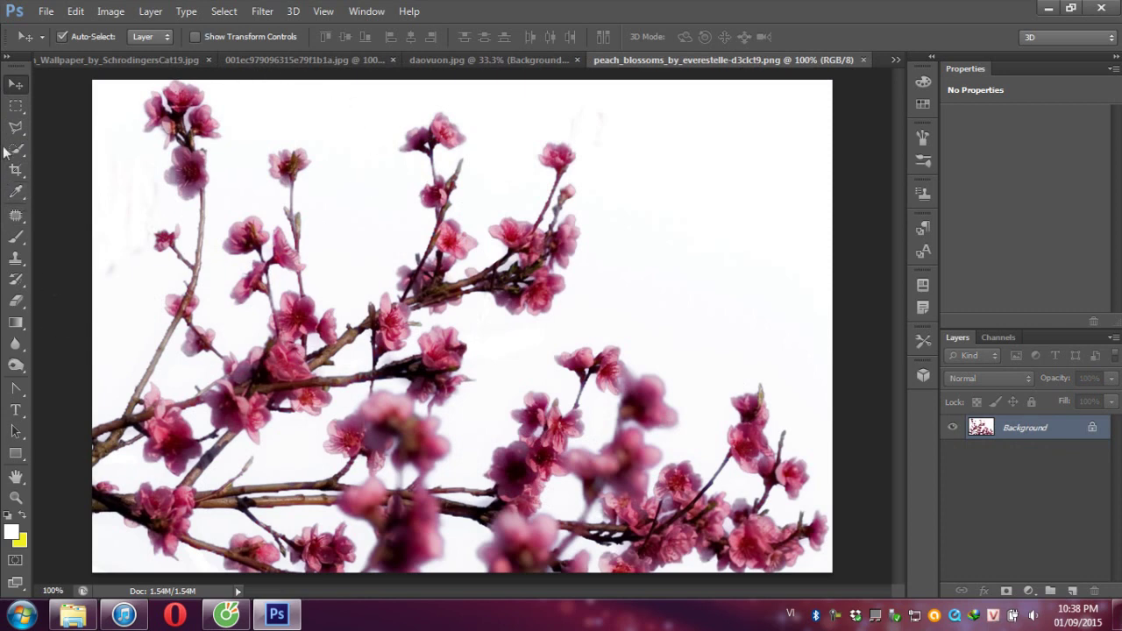
Step: Magic Wand-click the white background, then grow the selection with Select > Similar
left_click_drag(14, 150, 76, 166)
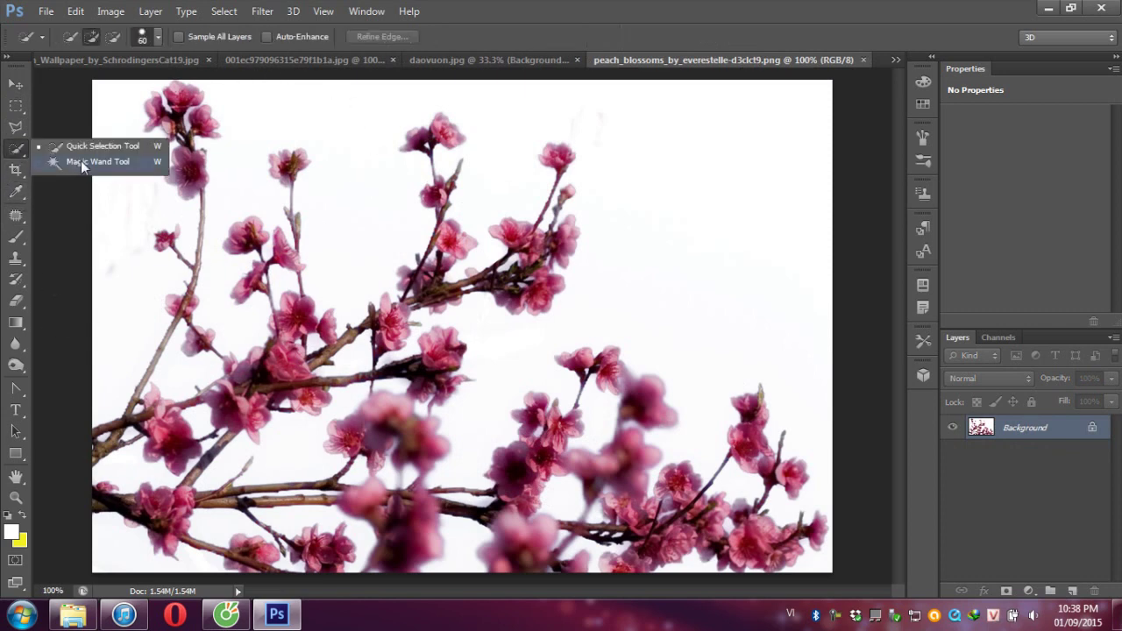
left_click(81, 163)
left_click(353, 158)
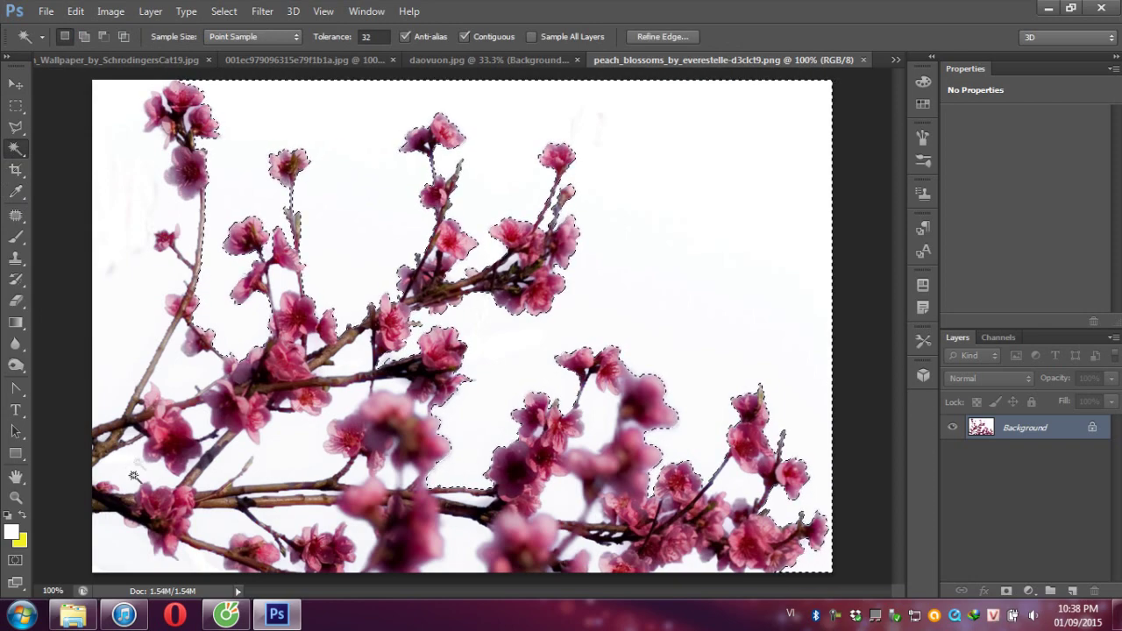
left_click(224, 11)
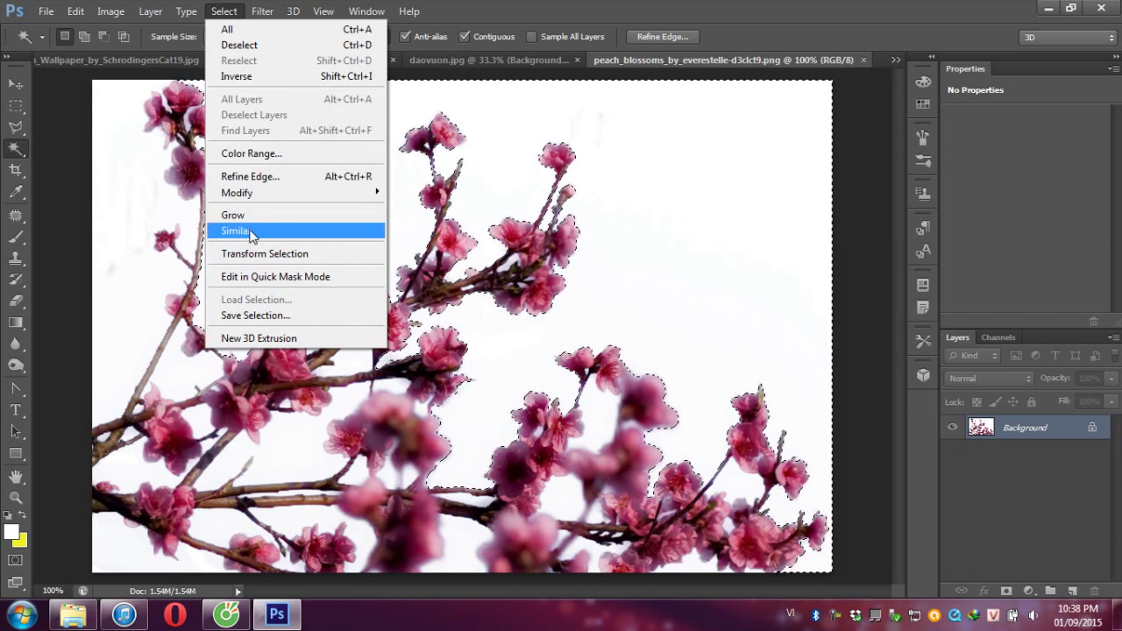
left_click(252, 232)
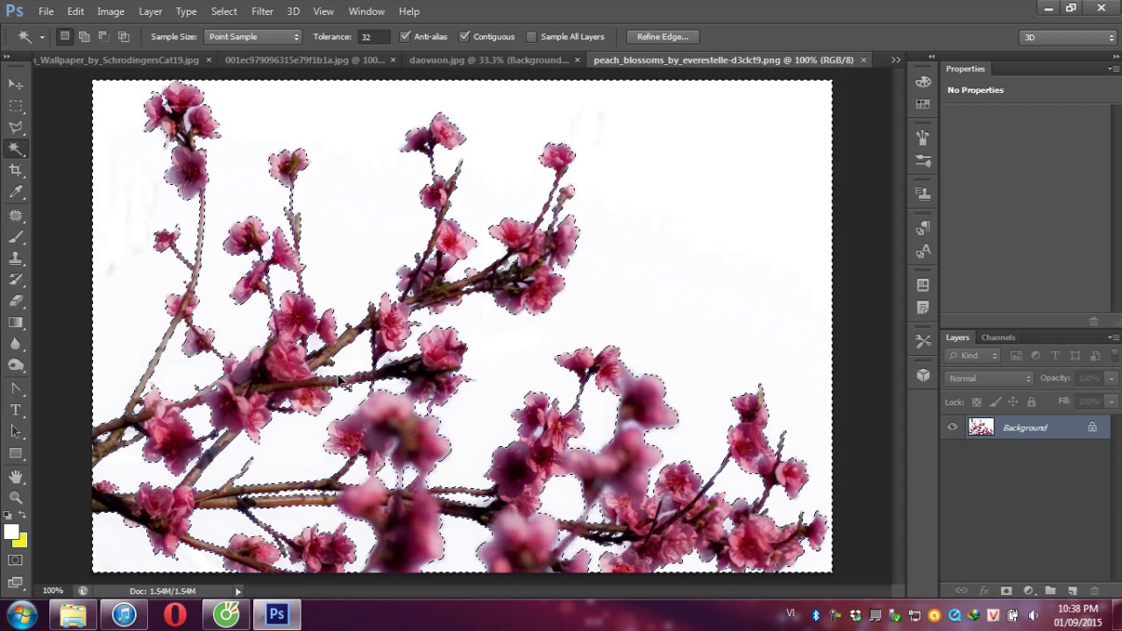
left_click(450, 60)
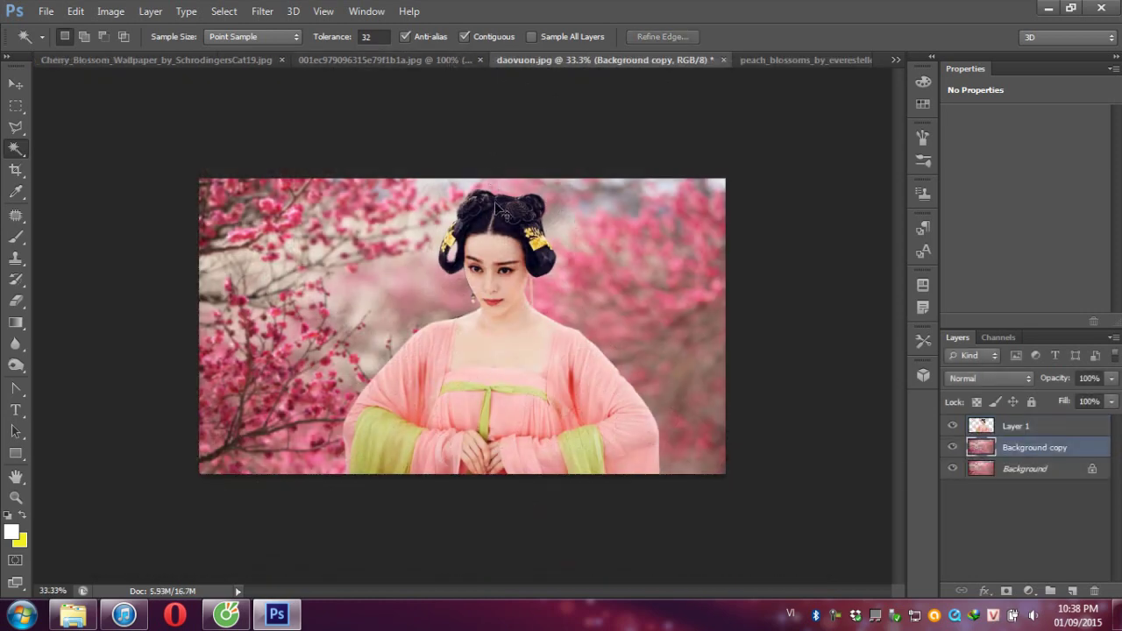
key("ctrl+v")
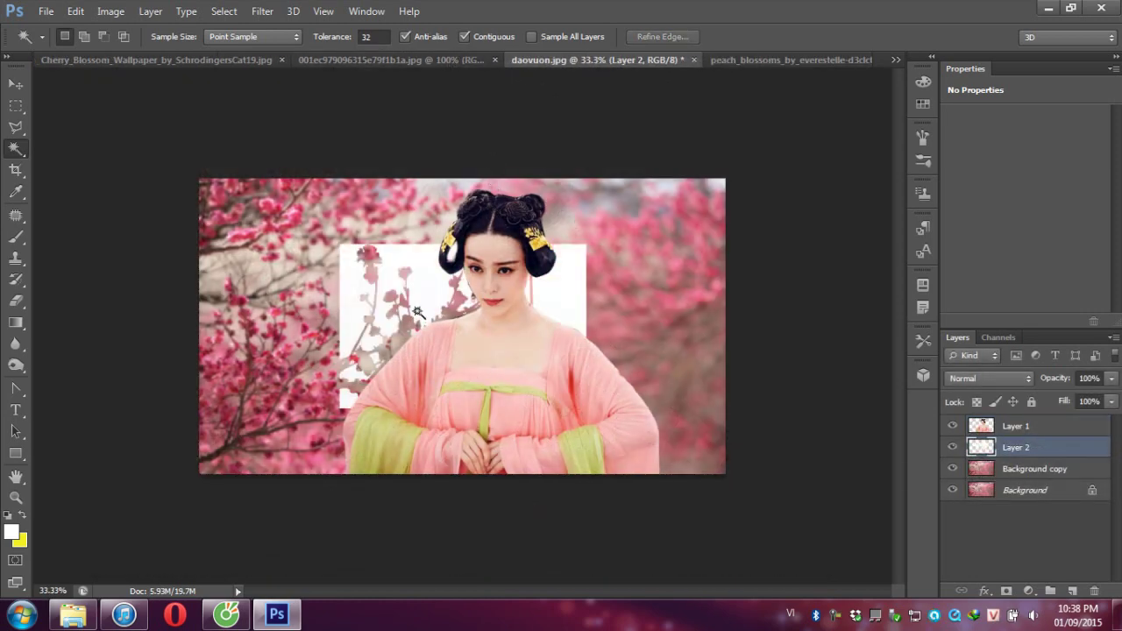
key("ctrl+z")
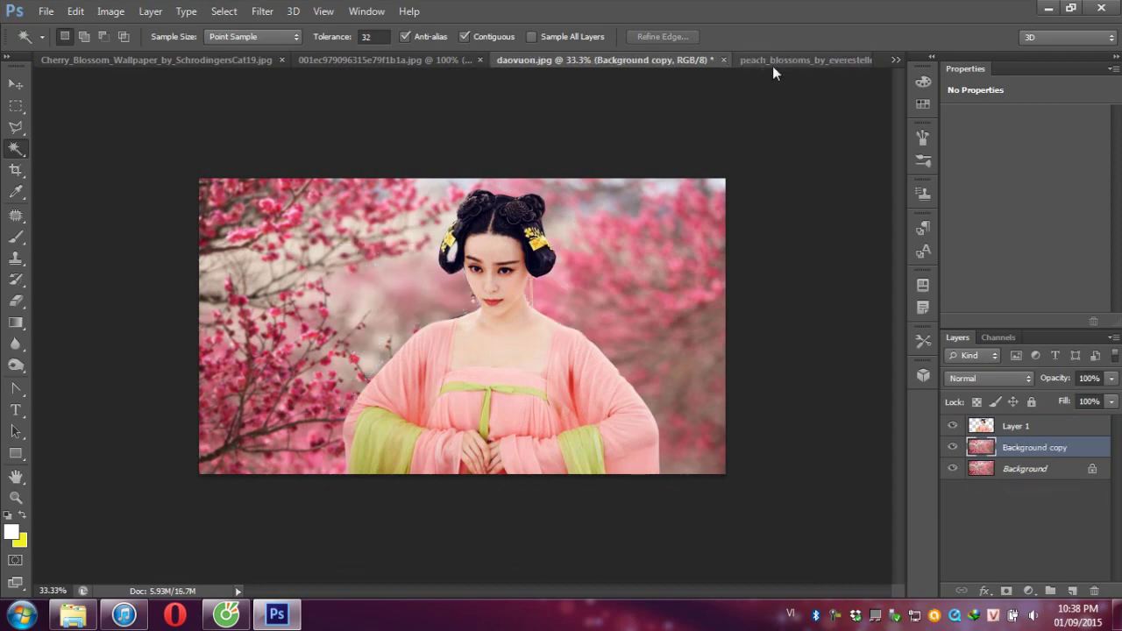
left_click(773, 63)
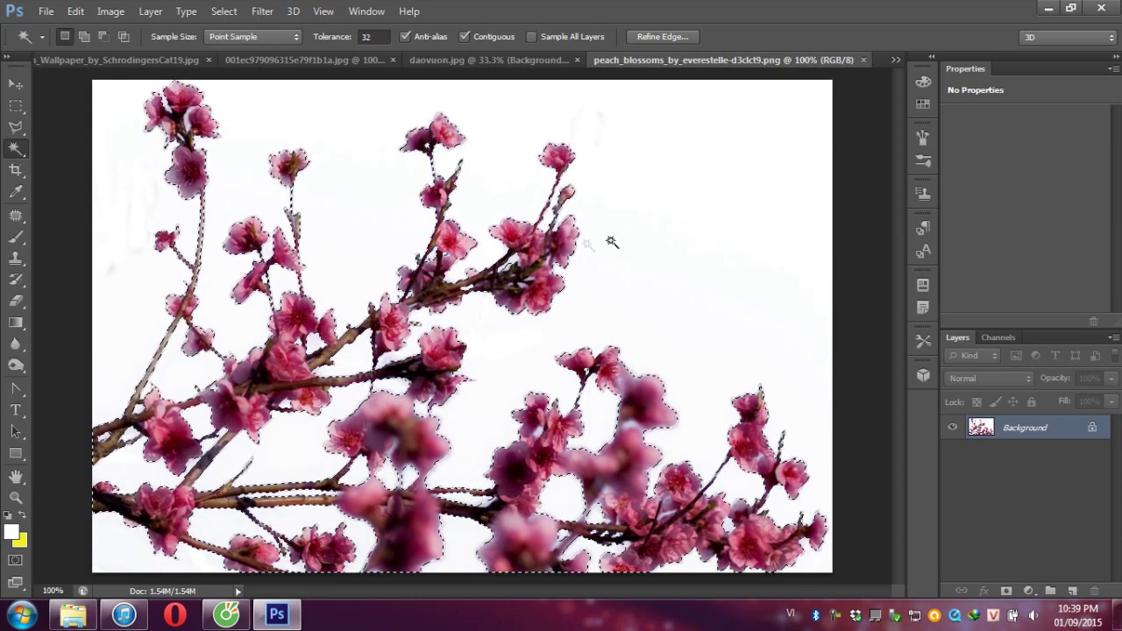
left_click(107, 13)
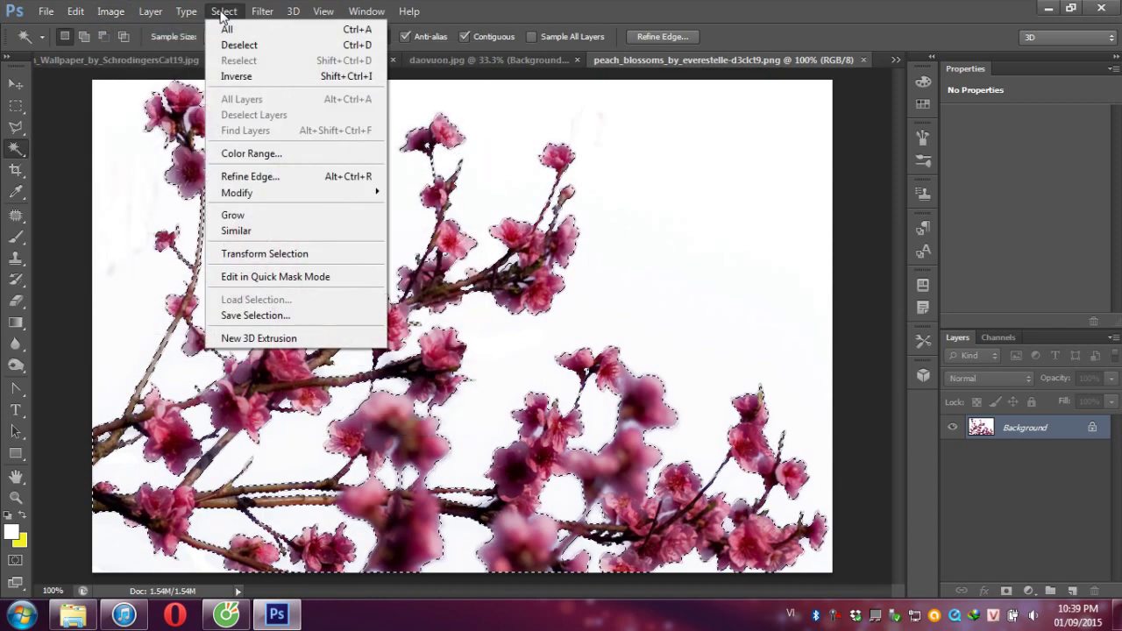
mouse_move(224, 11)
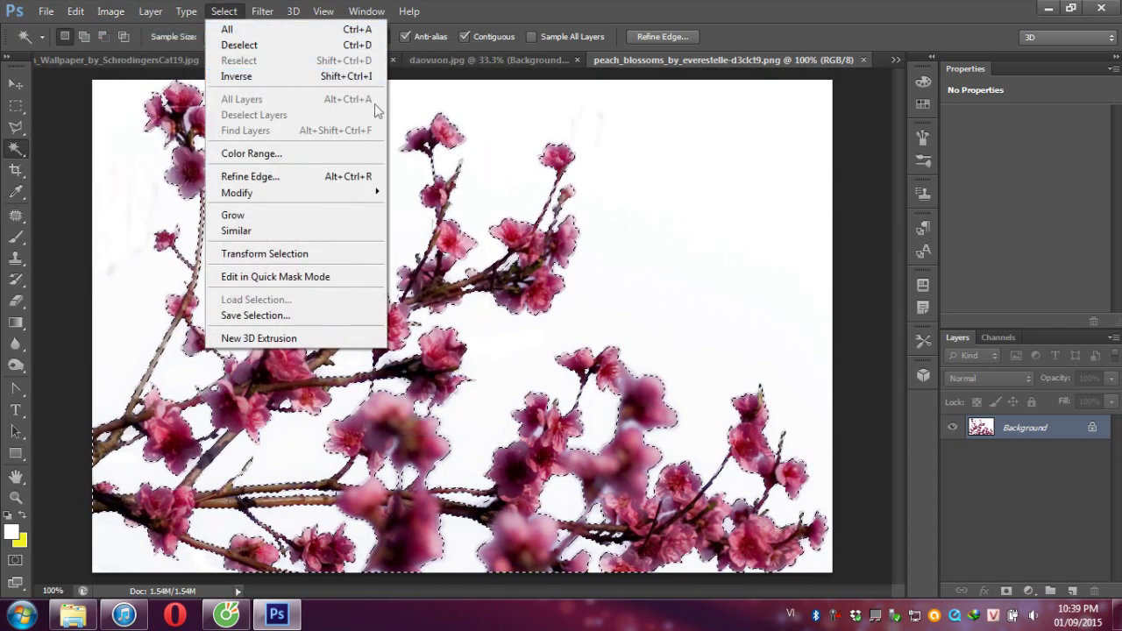
left_click(734, 15)
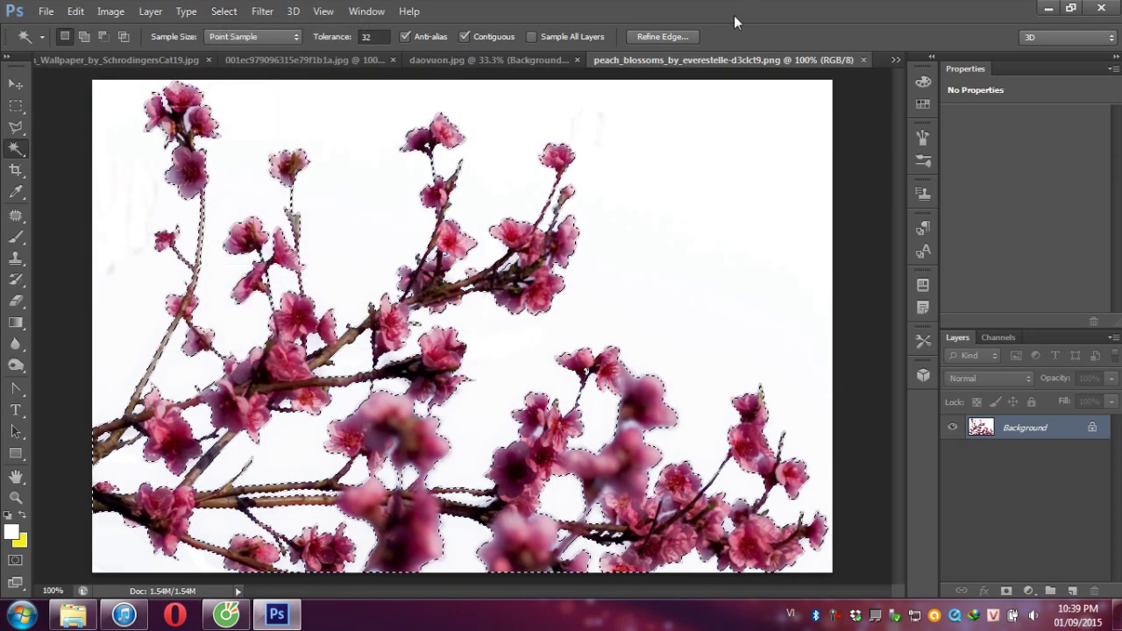
Step: Drag the selected branches into daovuon.jpg as Layer 2, placed above Layer 1
left_click(426, 63)
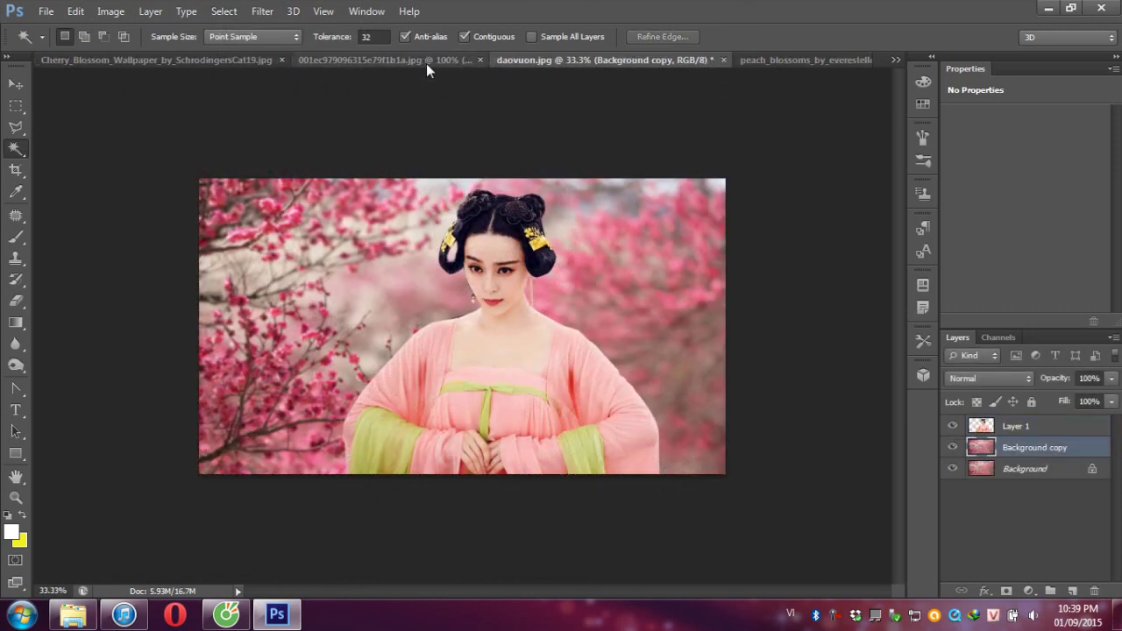
left_click_drag(424, 72, 417, 325)
key("v")
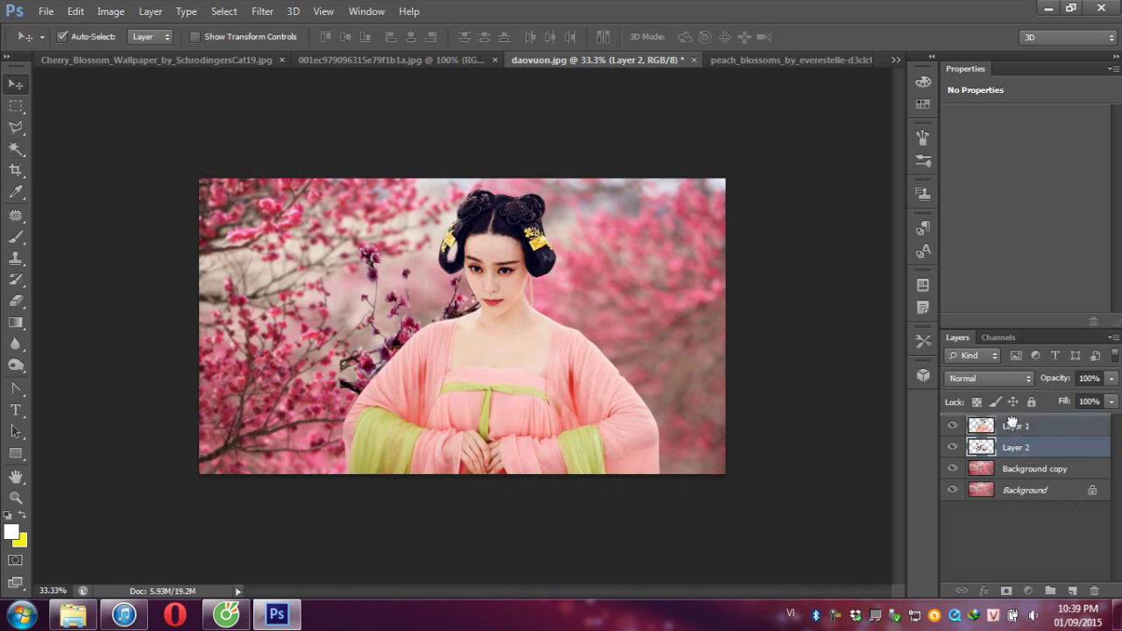
left_click_drag(1024, 453, 1006, 430)
Step: Scale the branches to about 157.5%, flip them horizontally, and place them lower right
key("ctrl+t")
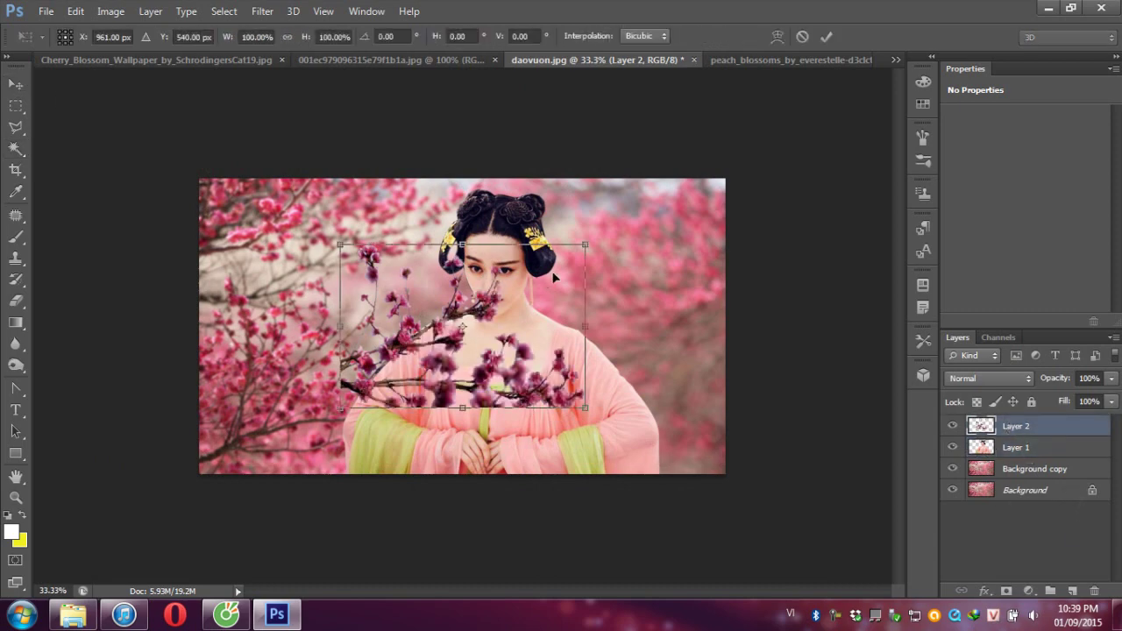
left_click_drag(599, 238, 745, 151)
mouse_move(526, 299)
left_mouse_down()
mouse_move(331, 440)
mouse_move(424, 454)
left_mouse_up()
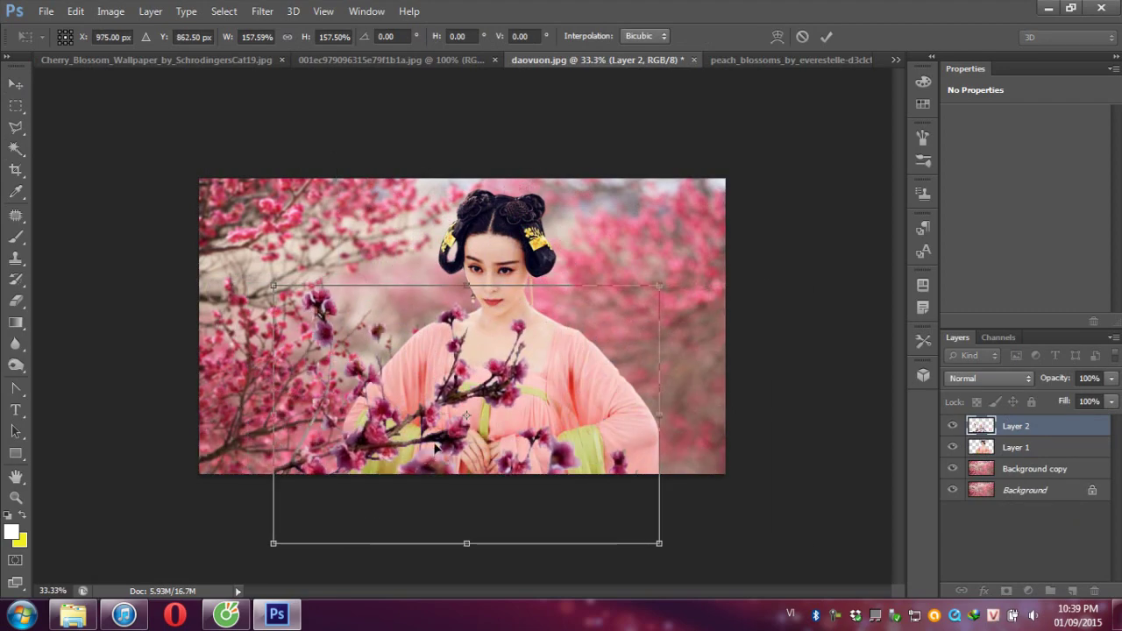
right_click(494, 446)
left_click(561, 421)
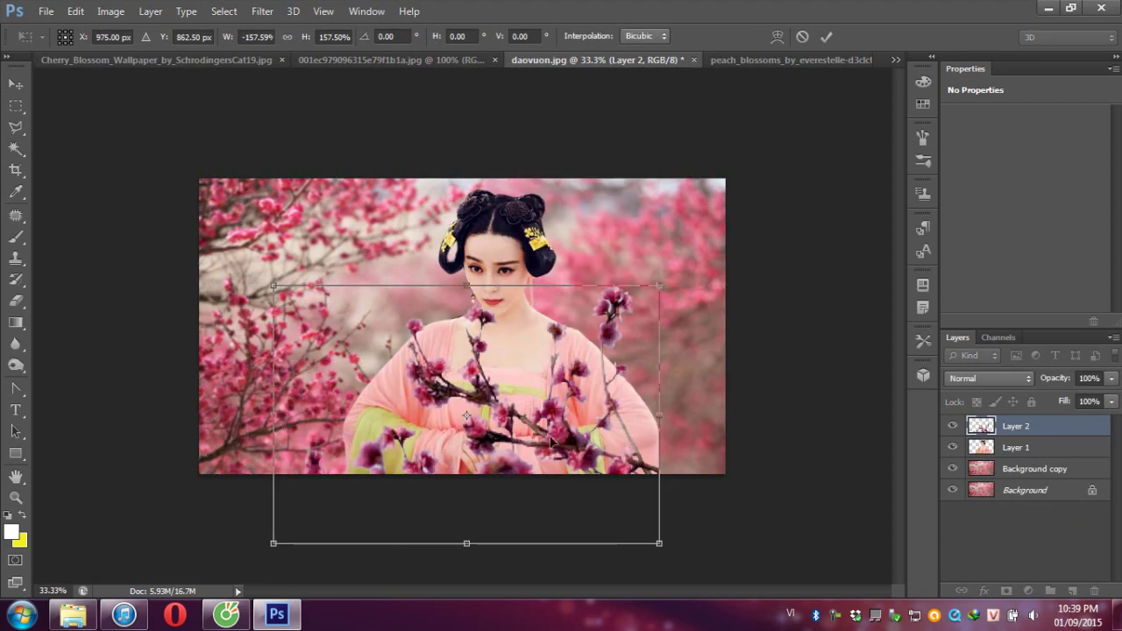
left_click_drag(551, 430, 748, 397)
key("Return")
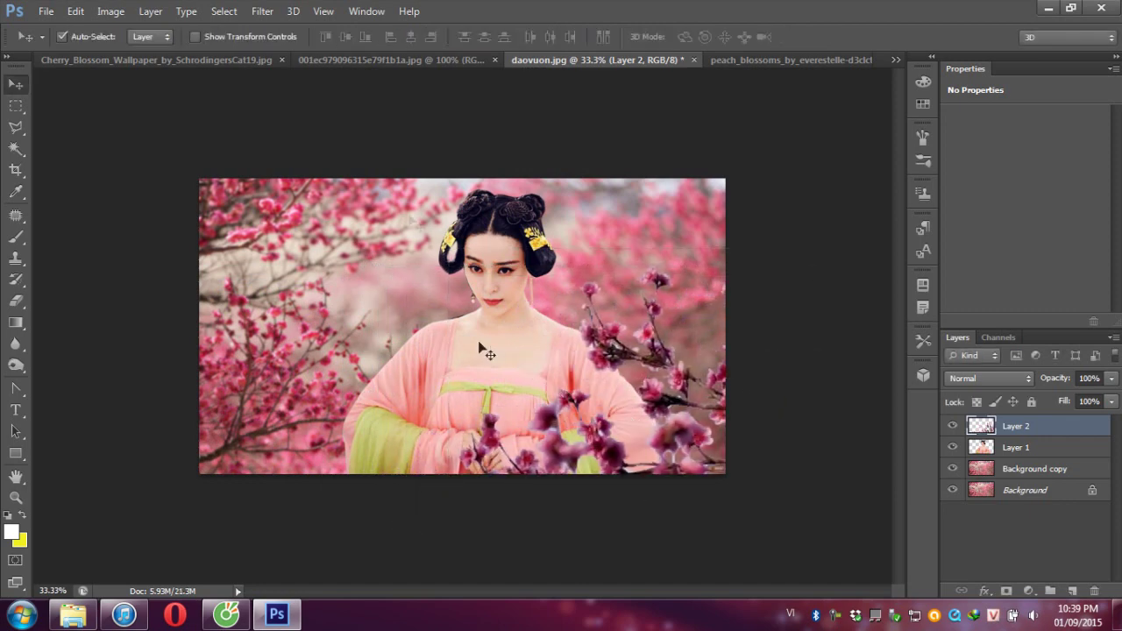
left_click(261, 11)
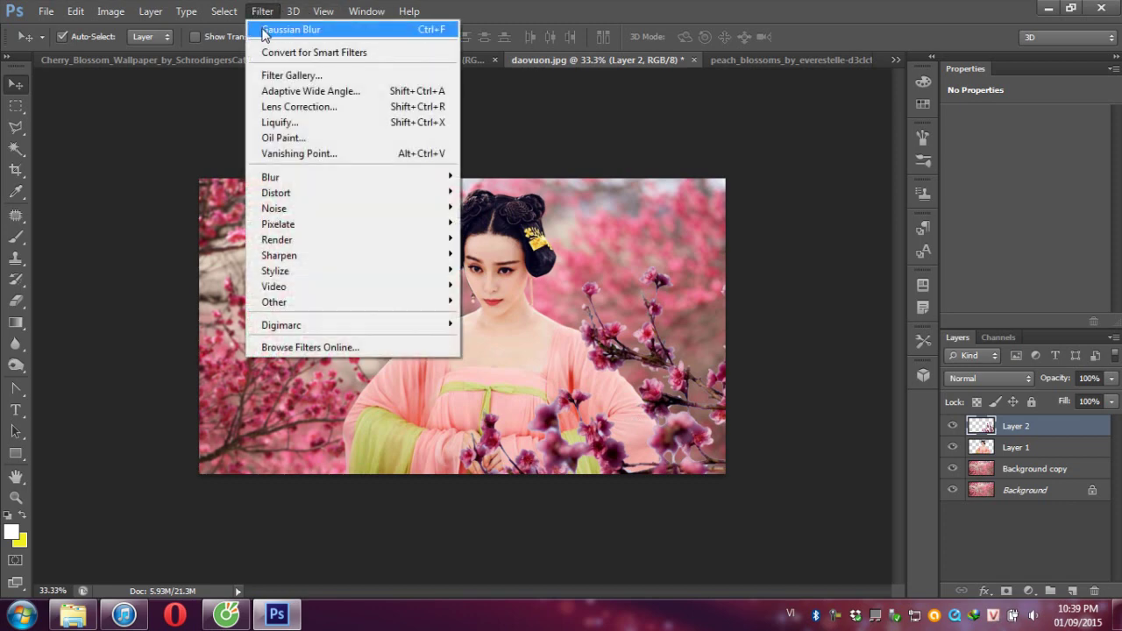
left_click(265, 30)
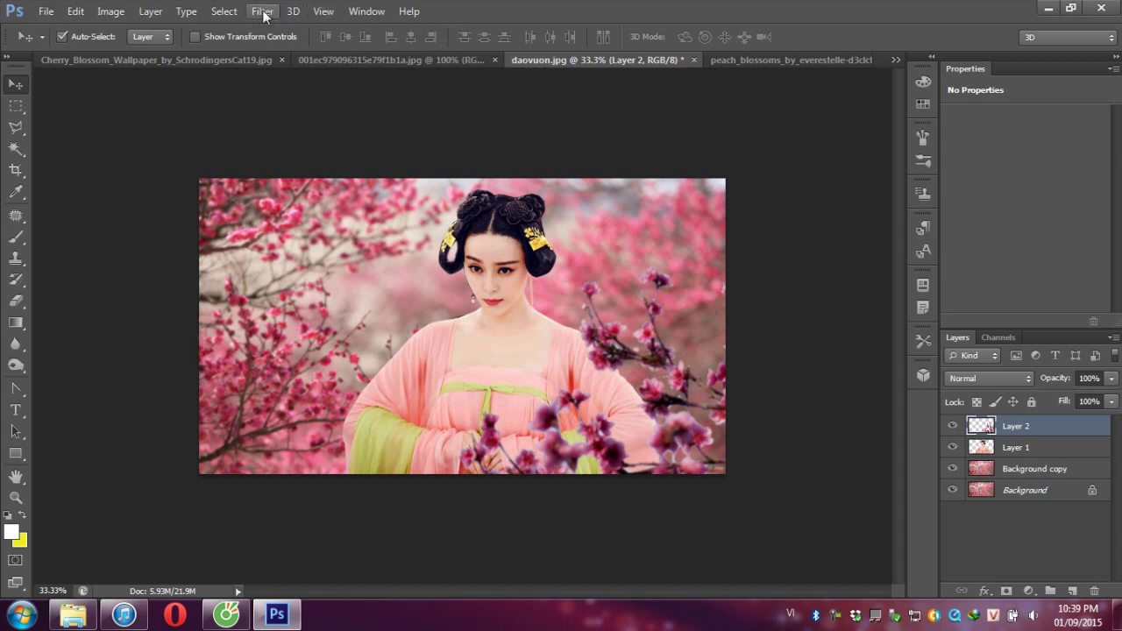
left_click(261, 11)
left_click(281, 32)
left_click(264, 15)
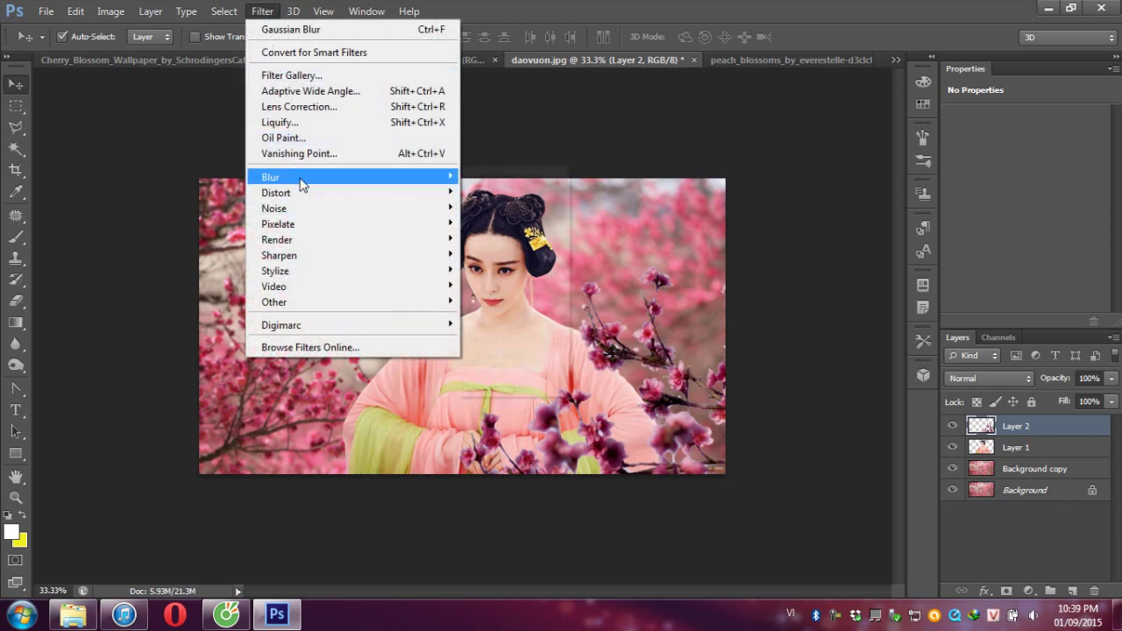
mouse_move(271, 177)
left_click(504, 292)
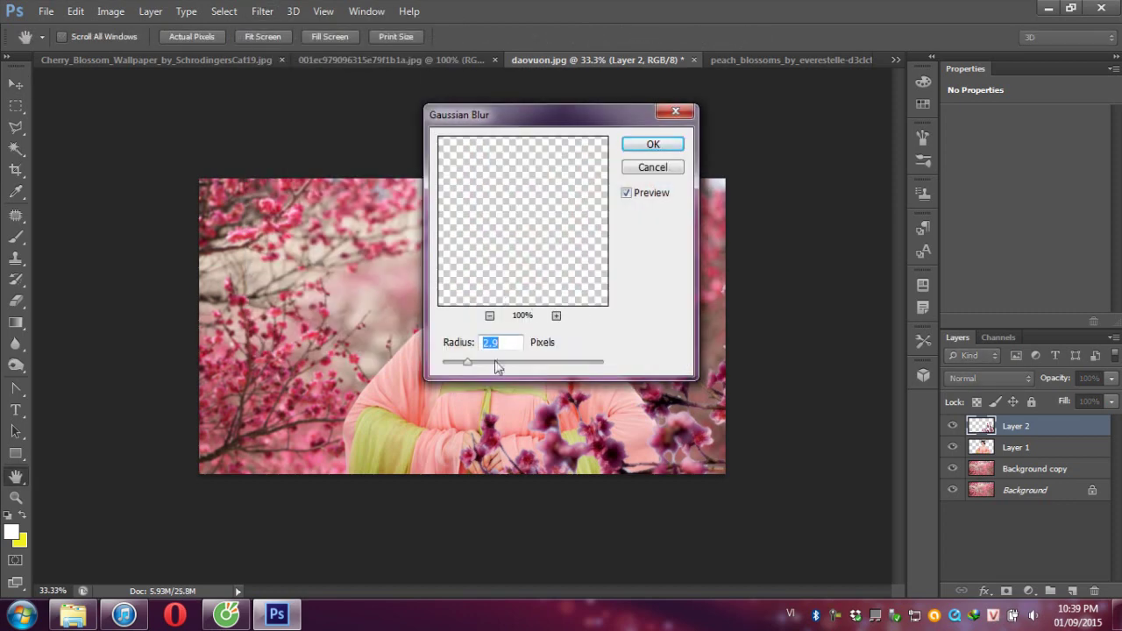
left_click_drag(491, 370, 508, 367)
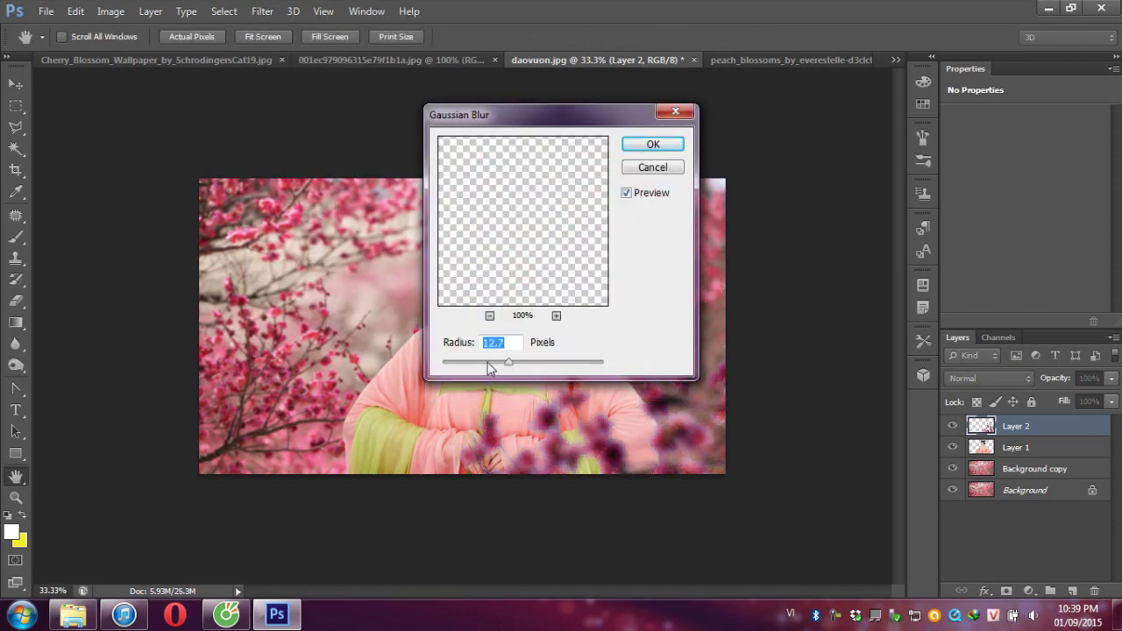
left_click(643, 147)
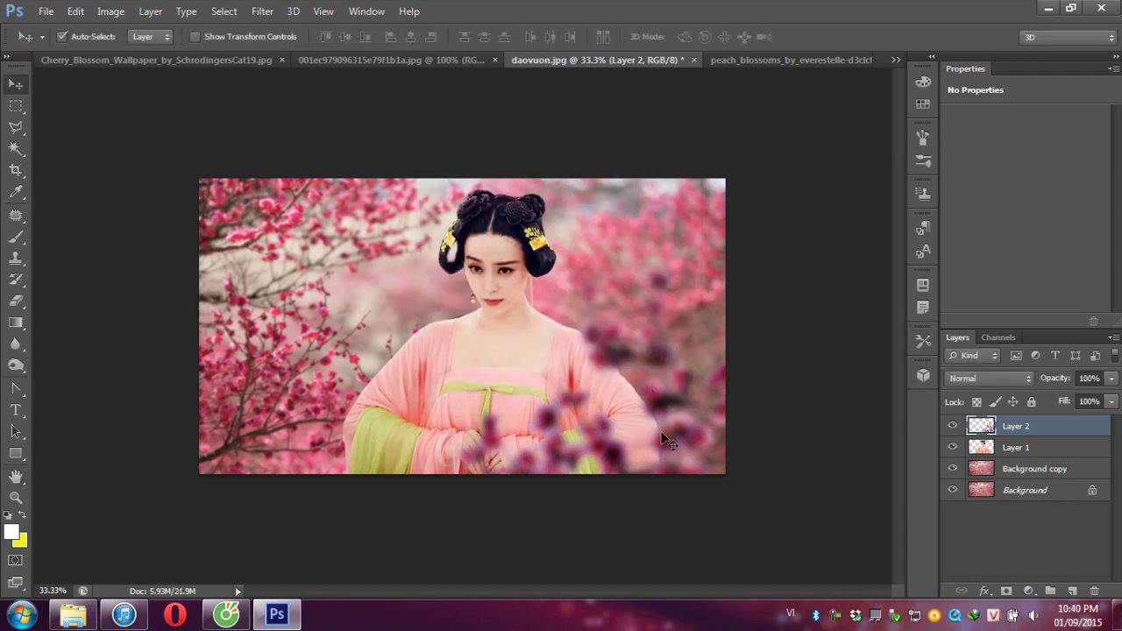
left_click(110, 11)
mouse_move(390, 66)
left_click(388, 56)
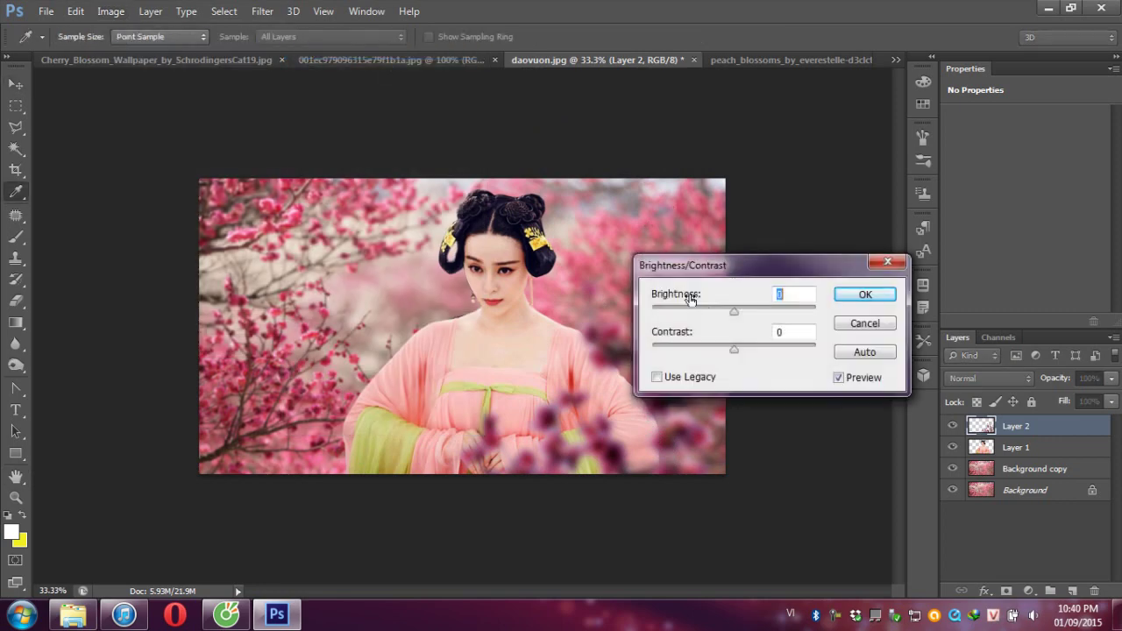
mouse_move(734, 310)
left_mouse_down()
mouse_move(769, 316)
mouse_move(752, 318)
left_mouse_up()
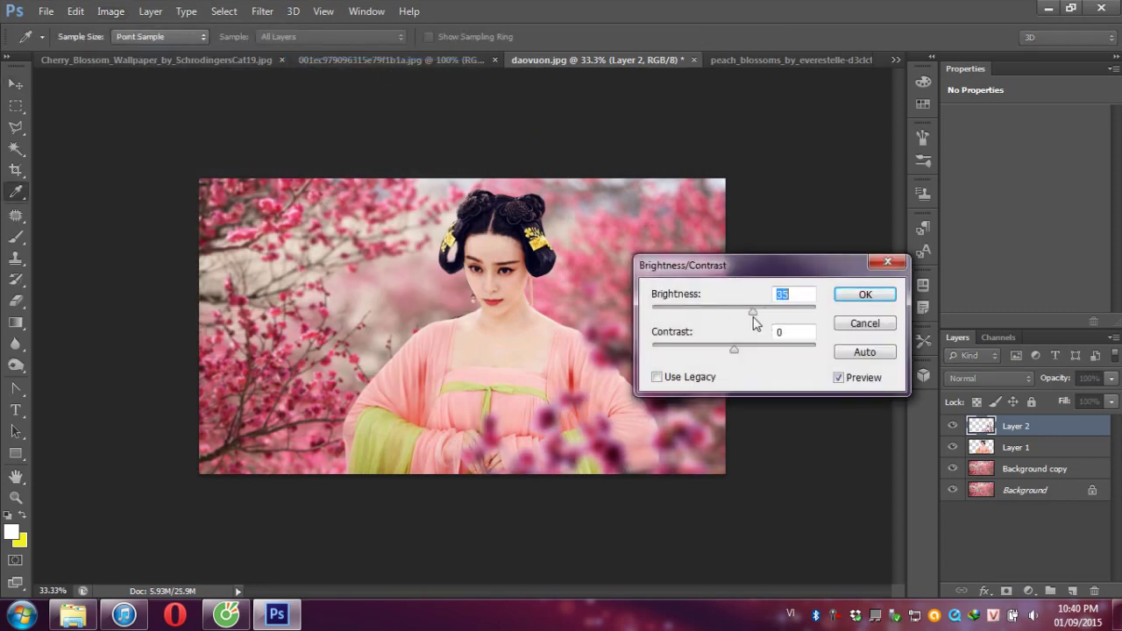
left_click(864, 295)
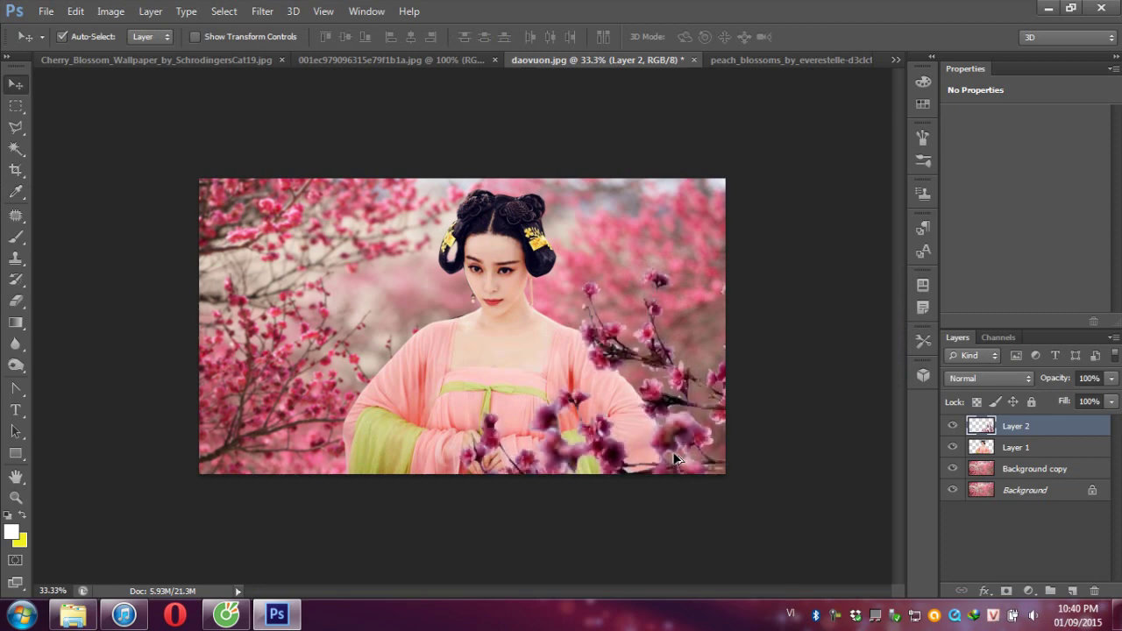
Step: Apply a lighter Gaussian Blur of about 6 pixels to the branches
left_click(263, 11)
mouse_move(270, 177)
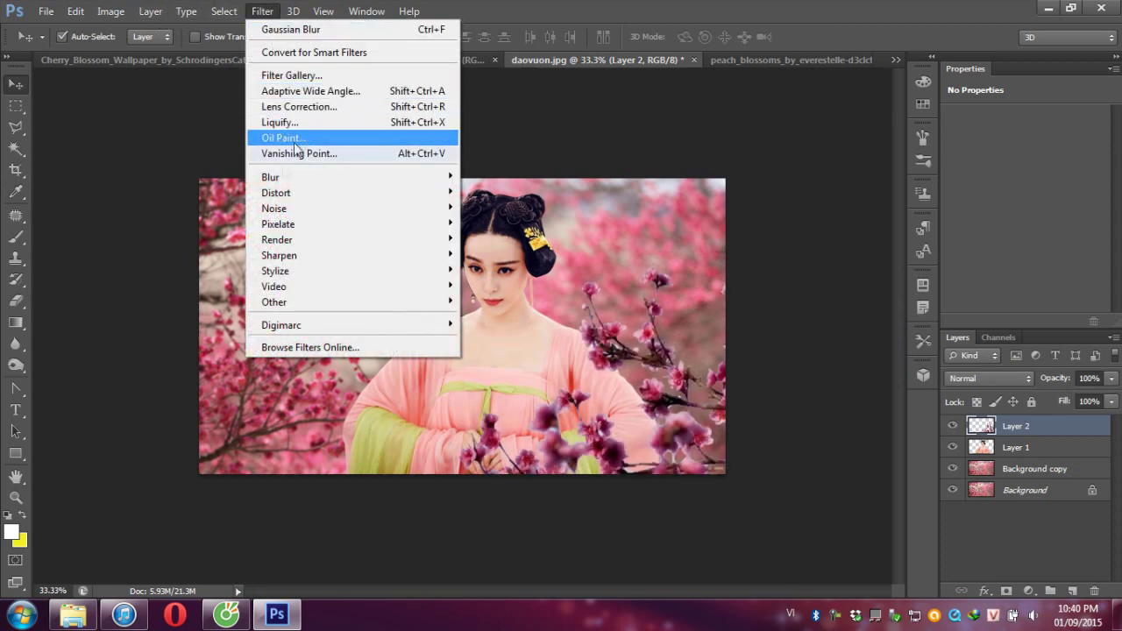
left_click(502, 293)
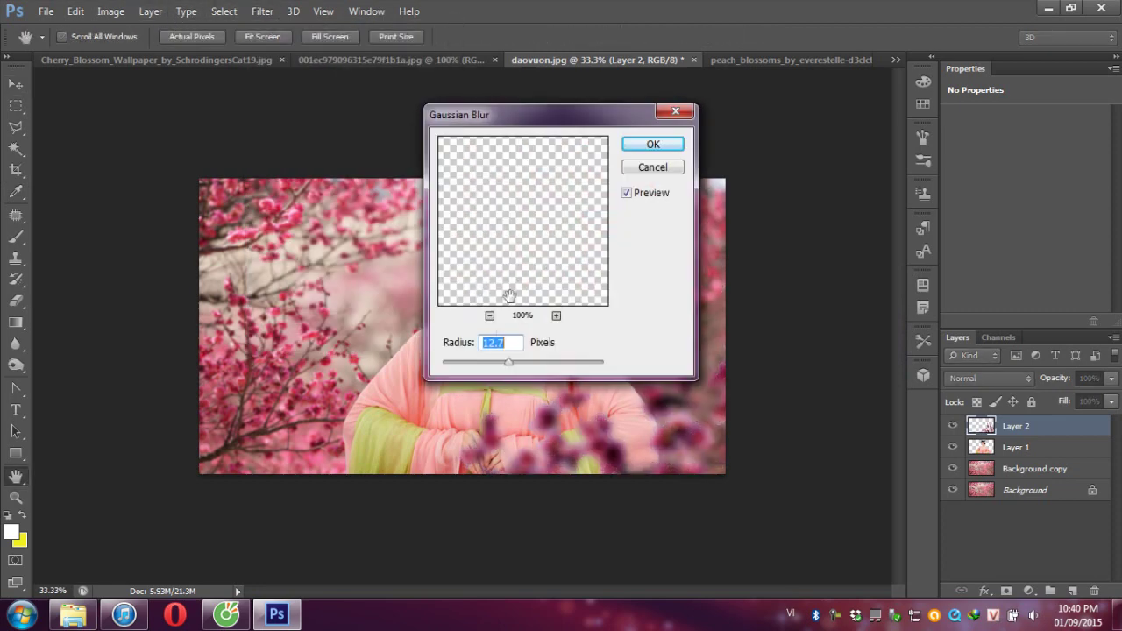
mouse_move(497, 367)
left_mouse_down()
mouse_move(485, 370)
mouse_move(500, 367)
left_mouse_up()
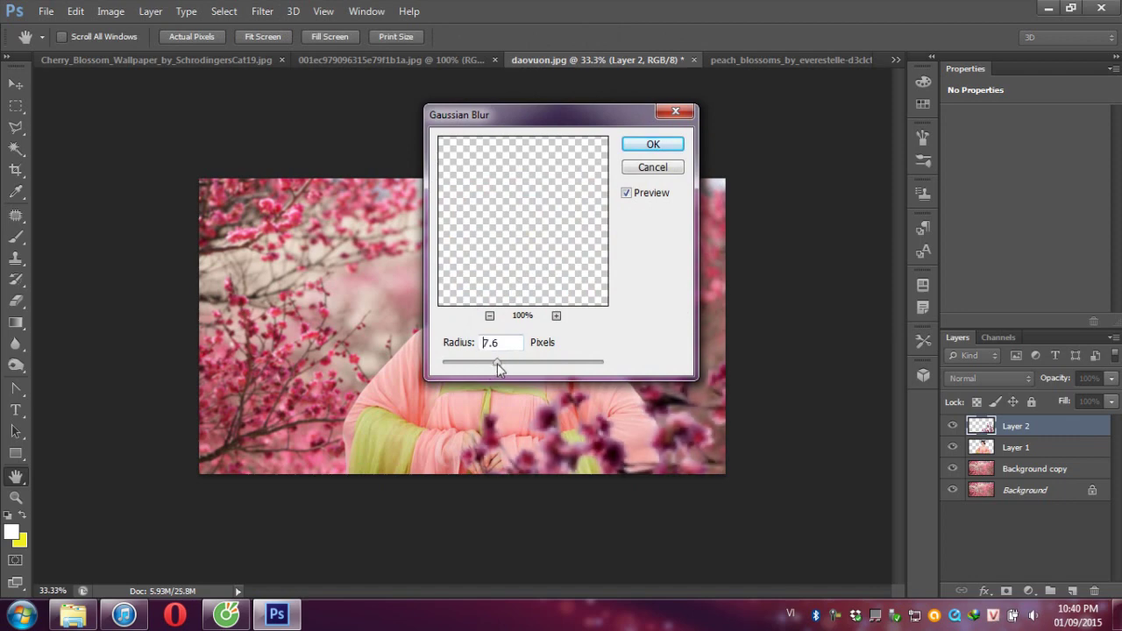
left_click(655, 145)
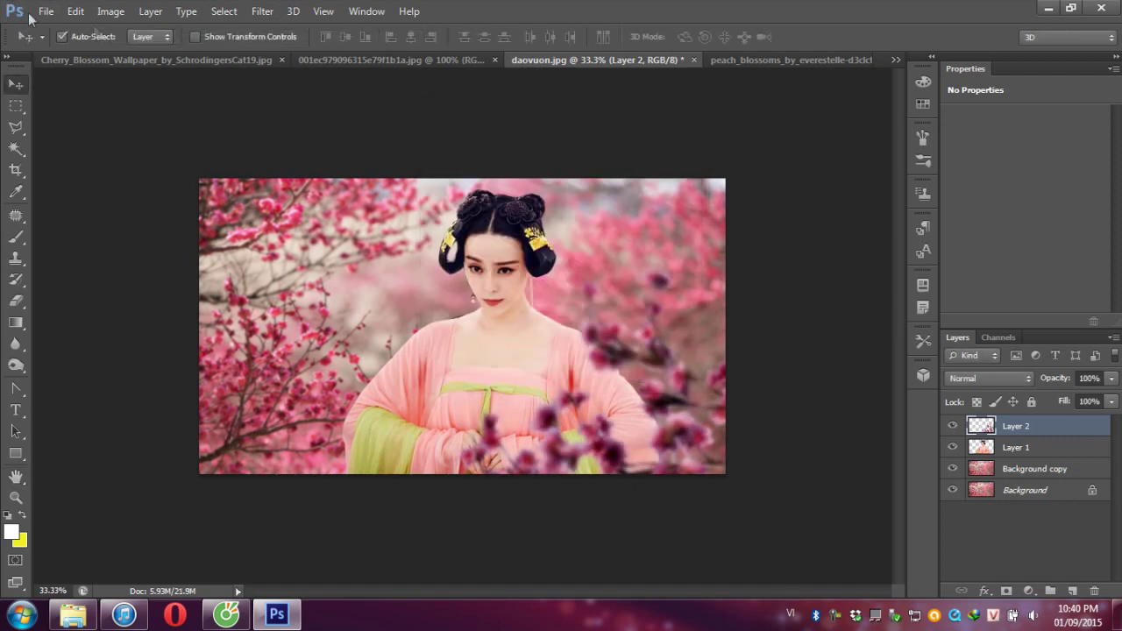
Step: Brighten the branches with Brightness/Contrast (brightness 42, contrast 58)
left_click(110, 10)
left_click(334, 44)
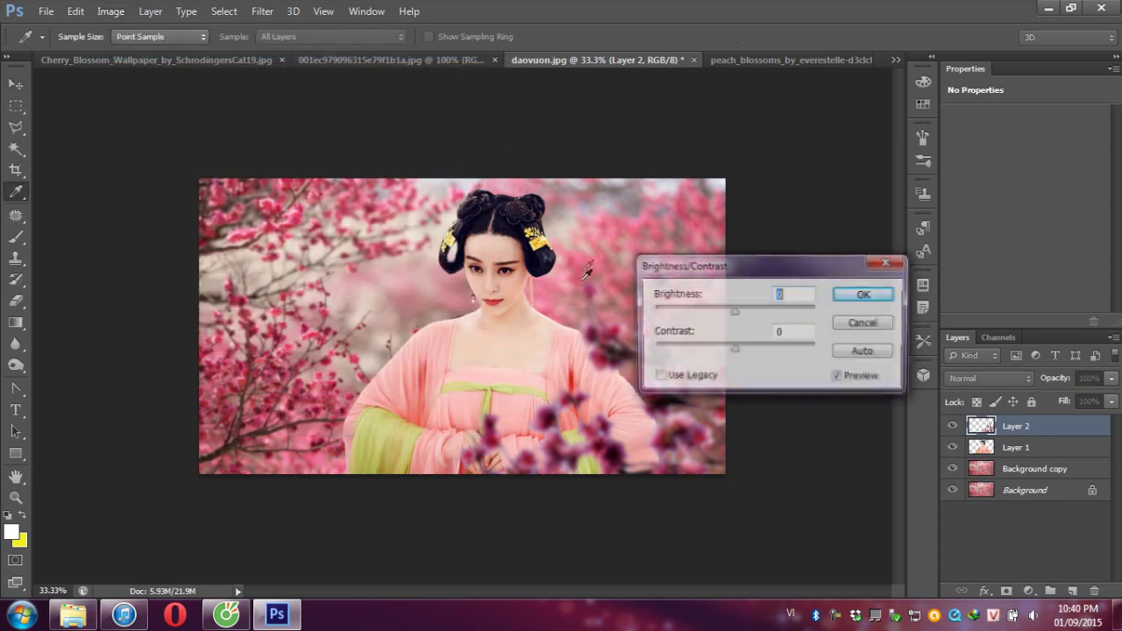
mouse_move(737, 313)
left_mouse_down()
mouse_move(759, 320)
mouse_move(771, 352)
left_mouse_up()
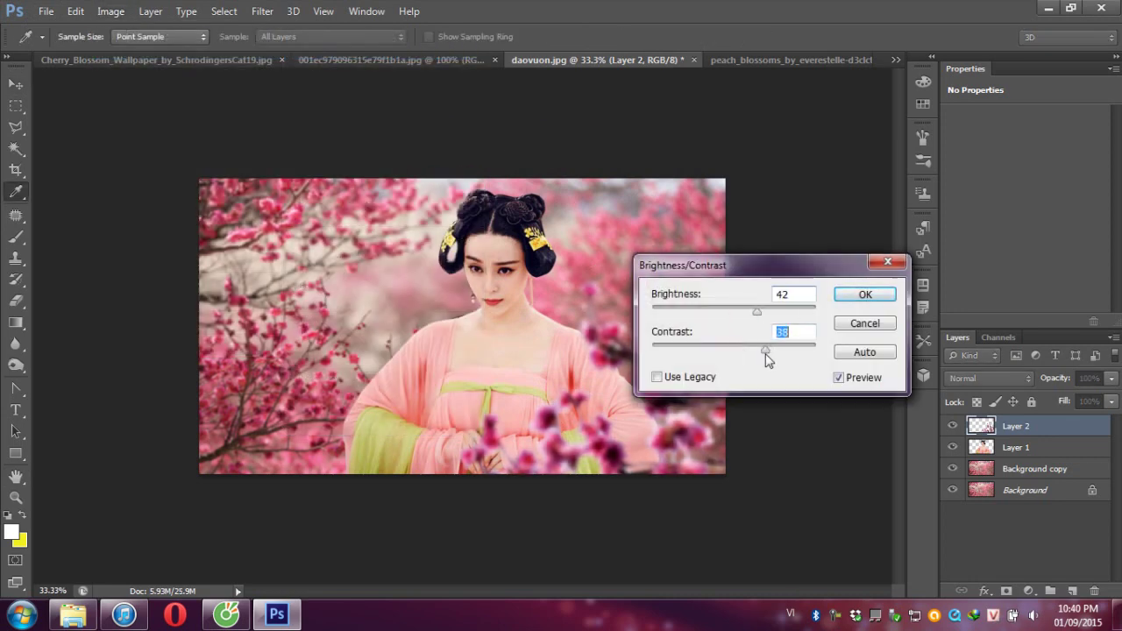
left_click(848, 297)
Step: Duplicate the branches layer, then move the copy left and rotate it into the lower left
key("v")
key("ctrl+j")
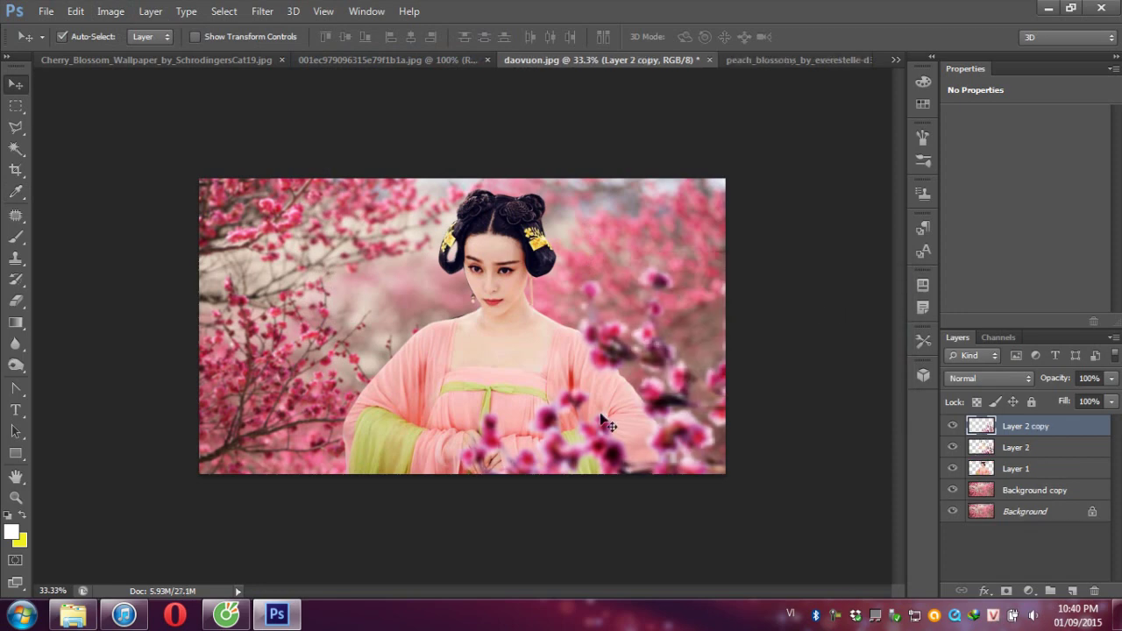
key("ctrl+t")
mouse_move(600, 421)
left_mouse_down()
mouse_move(334, 412)
mouse_move(253, 422)
left_mouse_up()
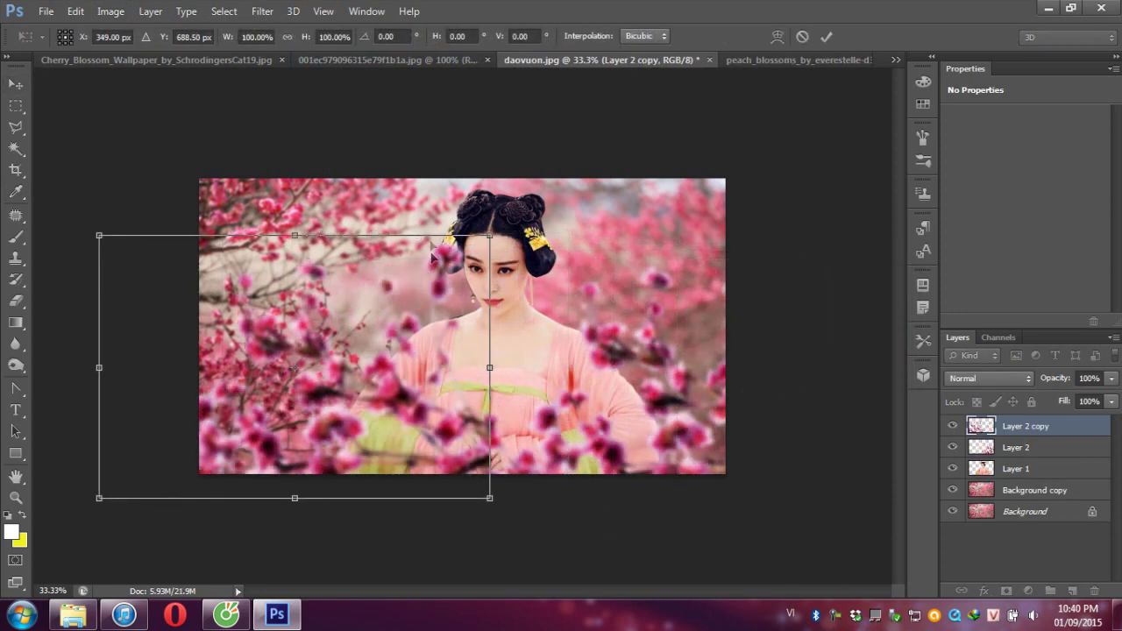
mouse_move(570, 298)
left_mouse_down()
mouse_move(577, 455)
mouse_move(386, 527)
mouse_move(327, 524)
mouse_move(313, 492)
left_mouse_up()
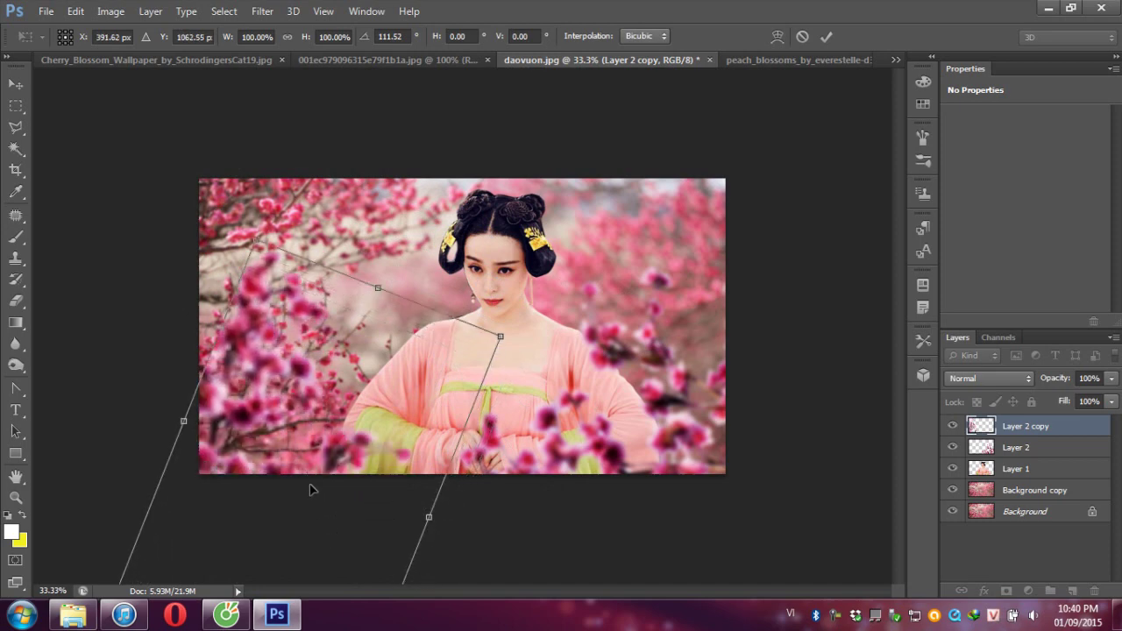
key("Return")
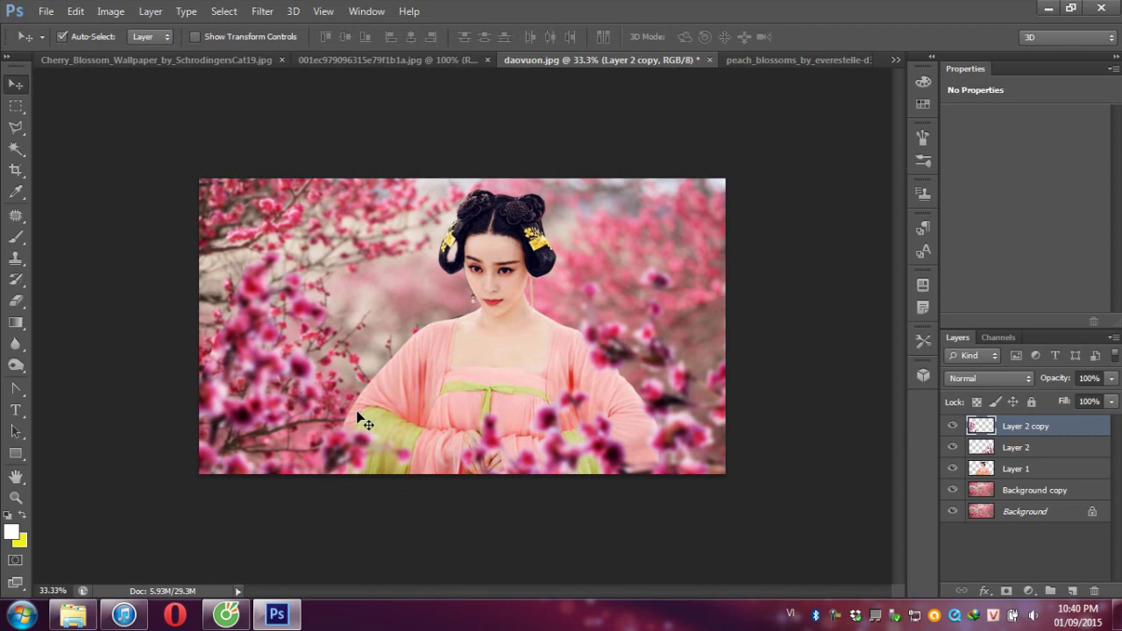
Step: In the Cherry_Blossom photo, Quick Select just the lower petal, then return to daovuon.jpg
left_click(179, 61)
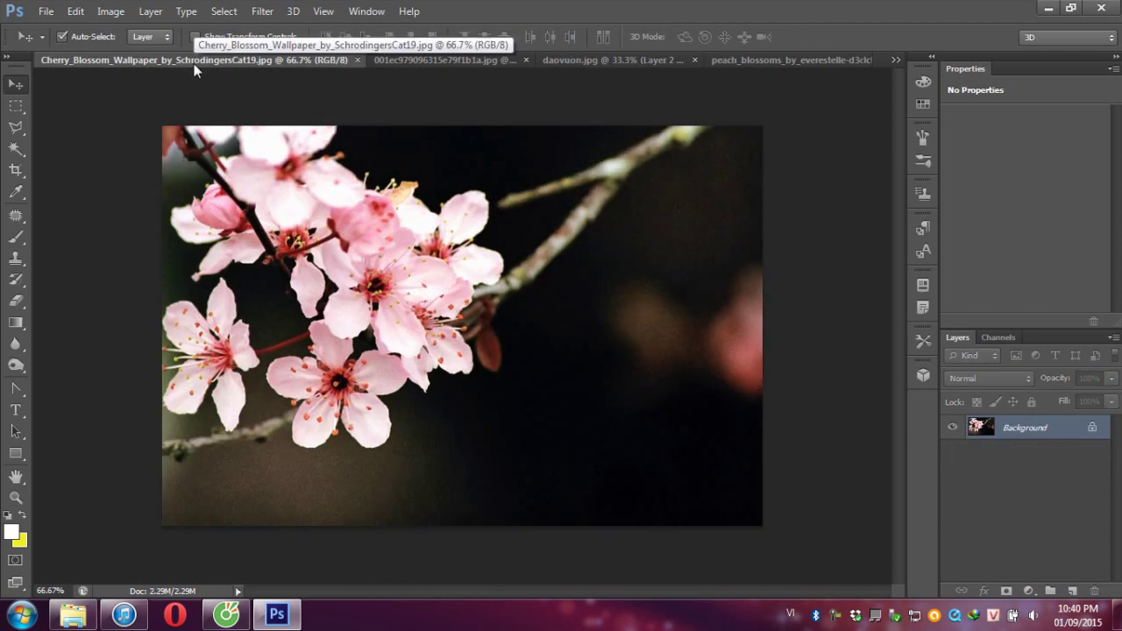
right_click(15, 150)
left_click(70, 149)
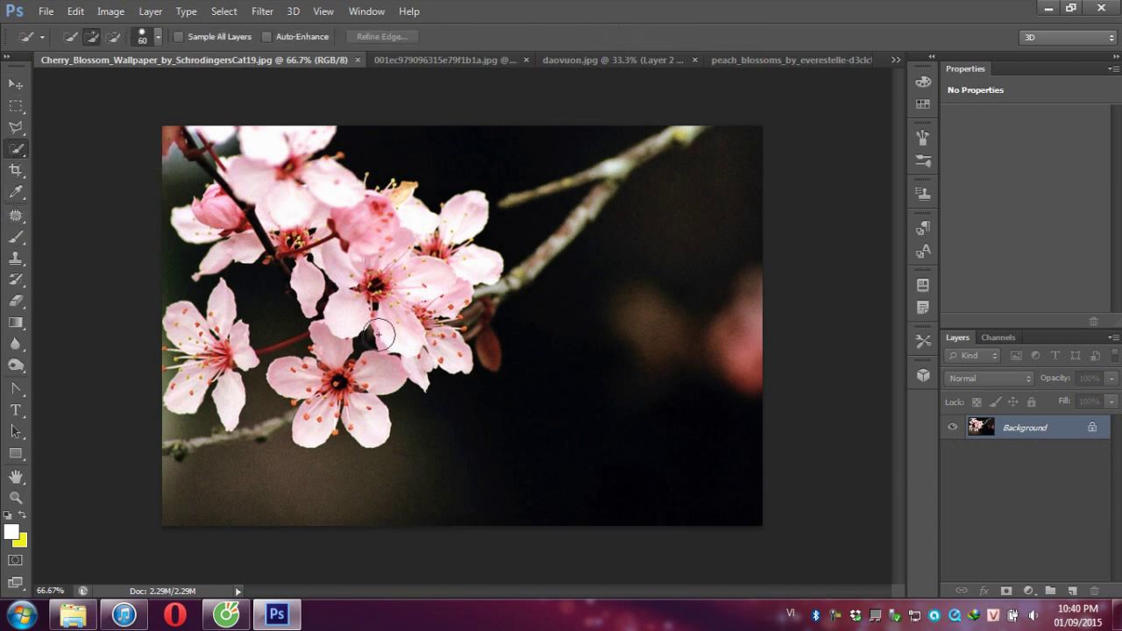
left_click(347, 317)
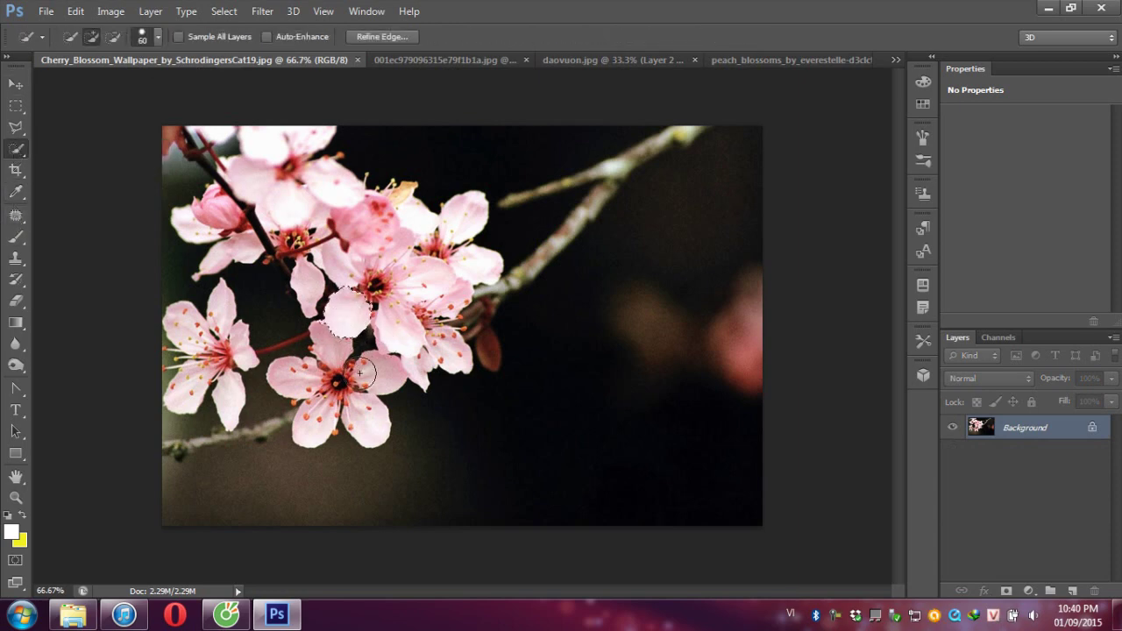
left_click(368, 419)
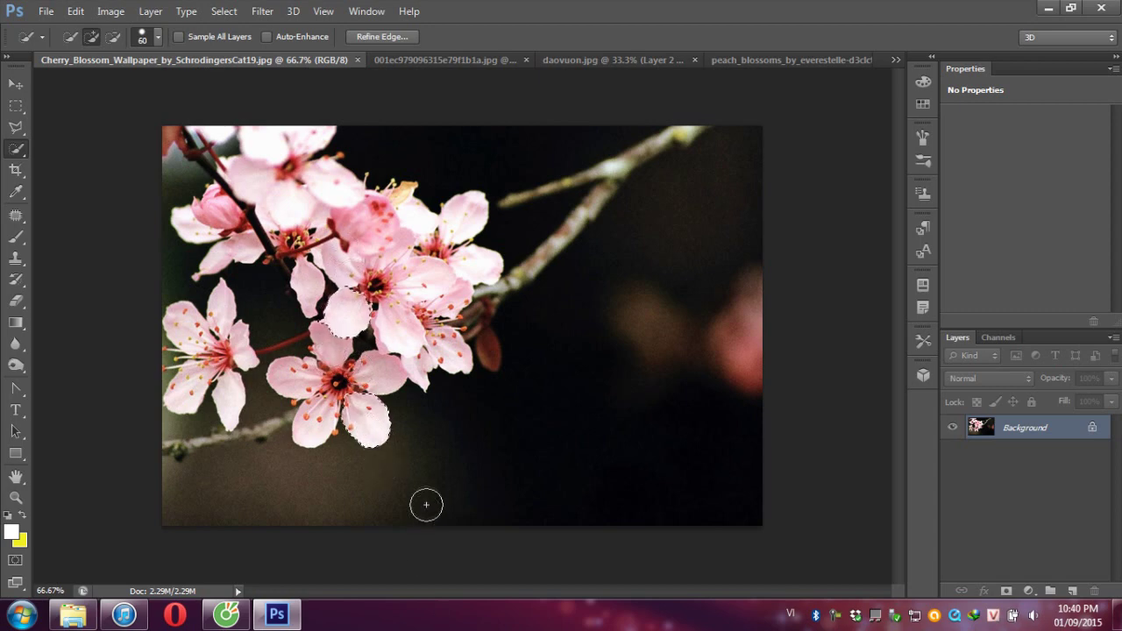
key("ctrl+d")
left_click(365, 421)
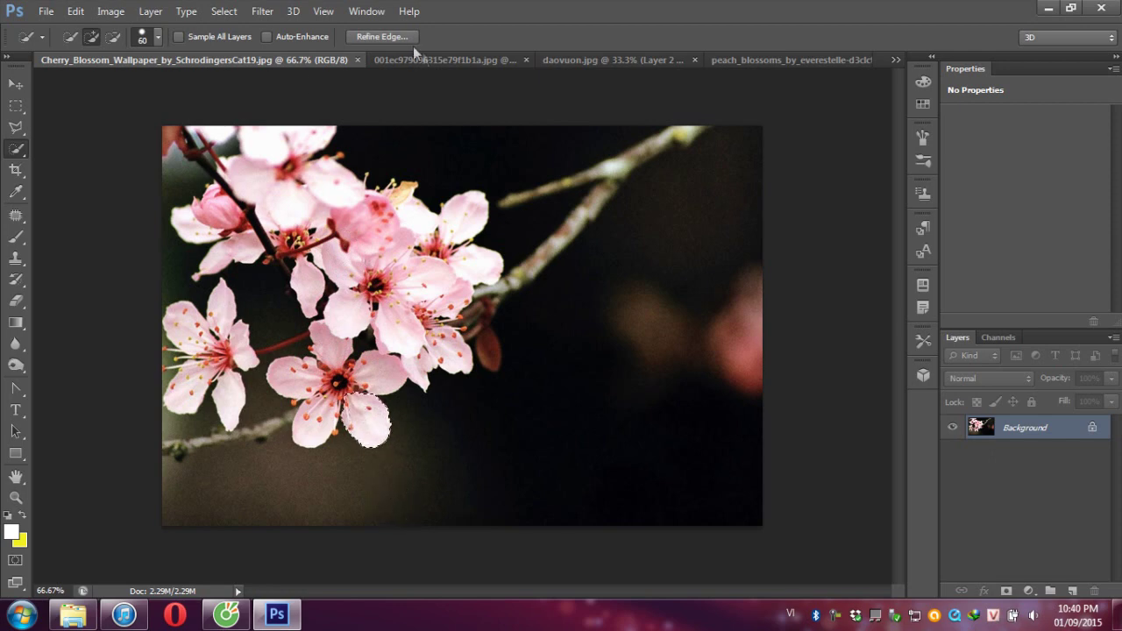
left_click(605, 60)
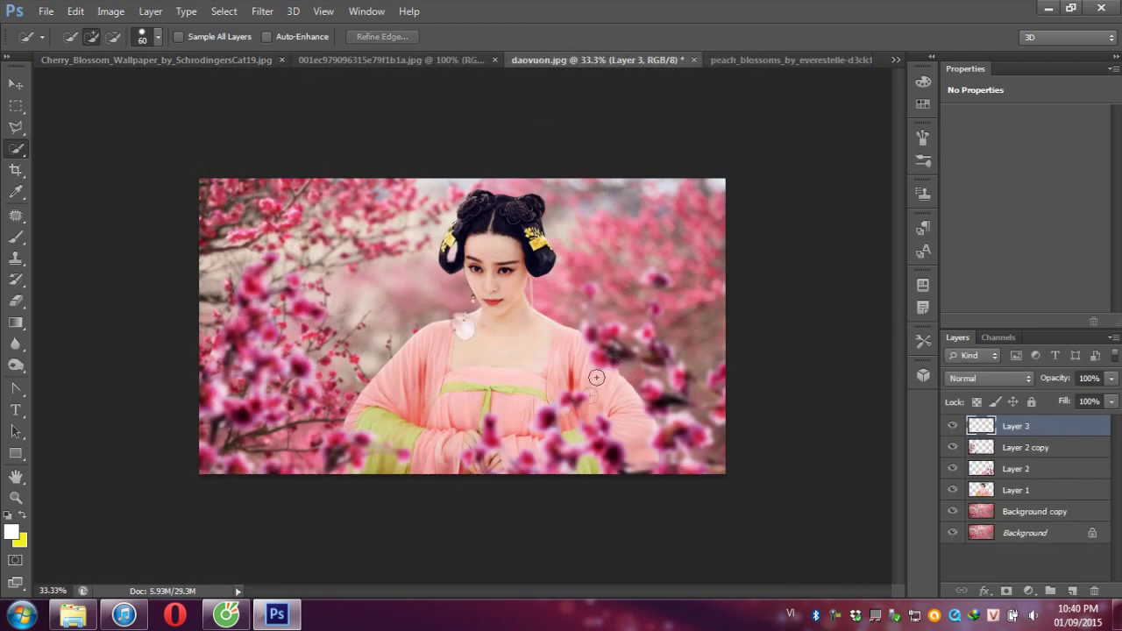
Step: Give the Layer 3 petal Brightness/Contrast of brightness -82 and contrast 97
left_click(110, 11)
mouse_move(135, 53)
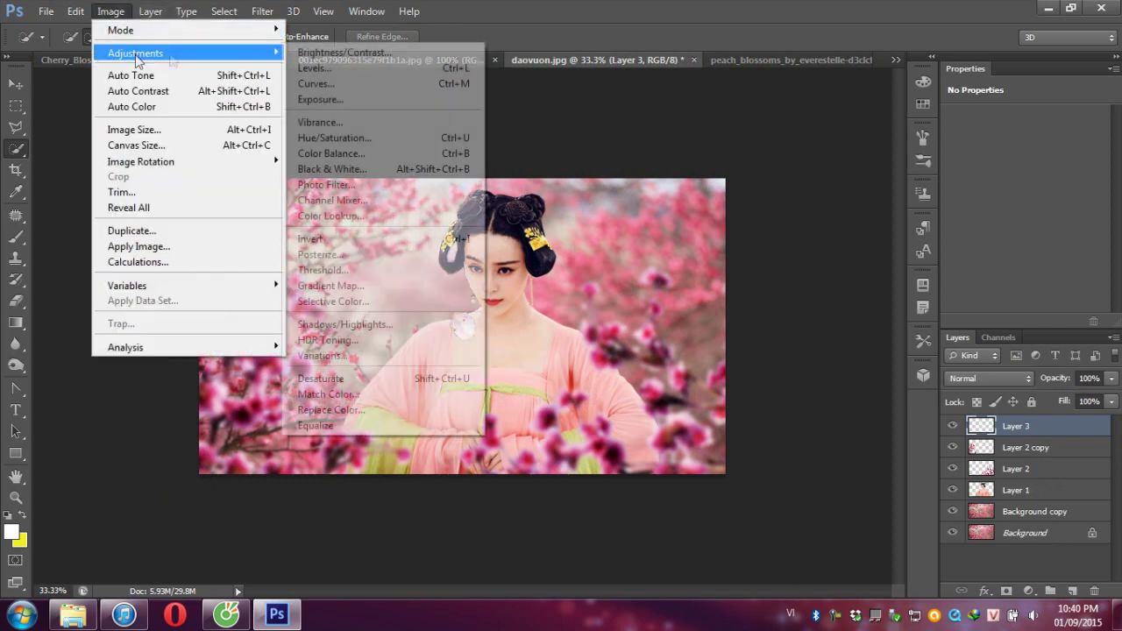
left_click(344, 53)
mouse_move(737, 321)
left_mouse_down()
mouse_move(709, 324)
mouse_move(785, 349)
left_mouse_up()
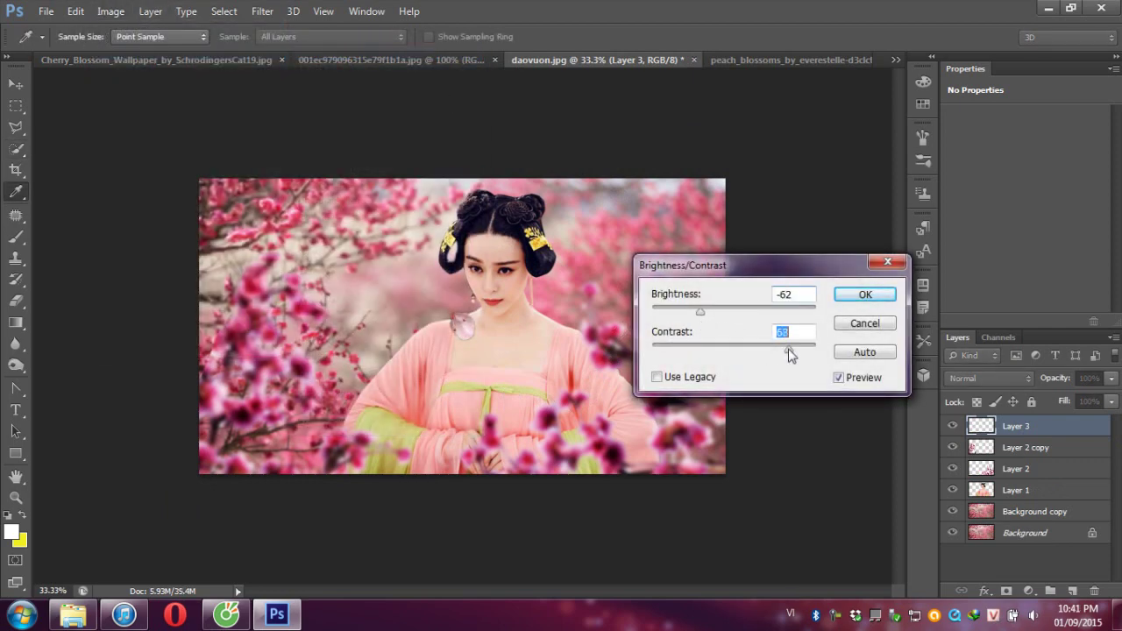
left_click_drag(701, 312, 676, 312)
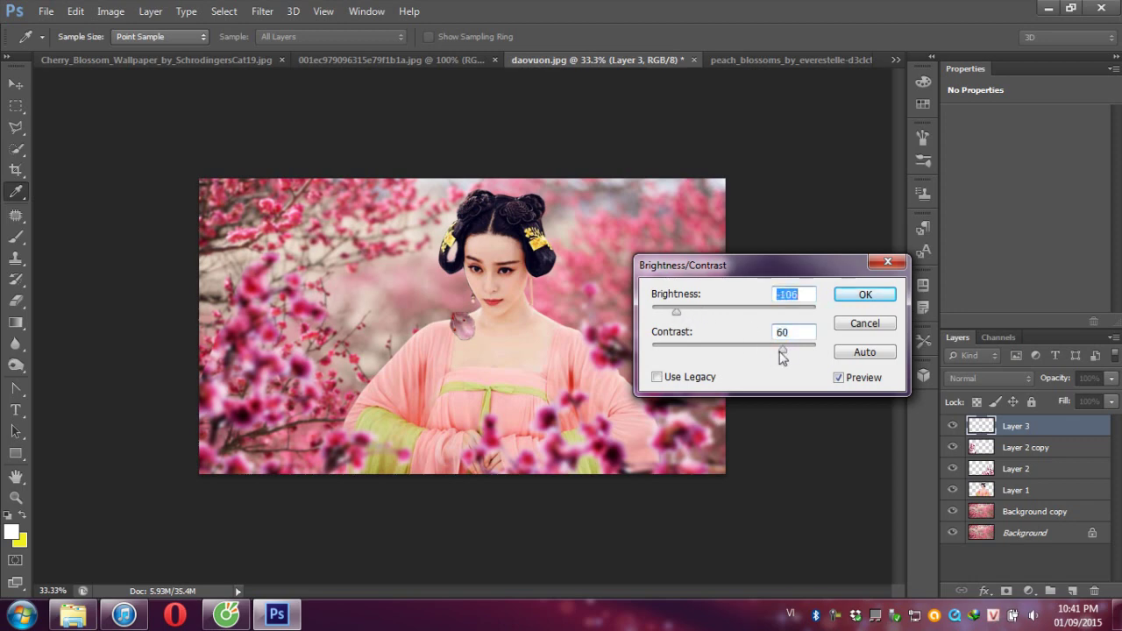
left_click_drag(782, 349, 813, 349)
left_click_drag(683, 318, 693, 321)
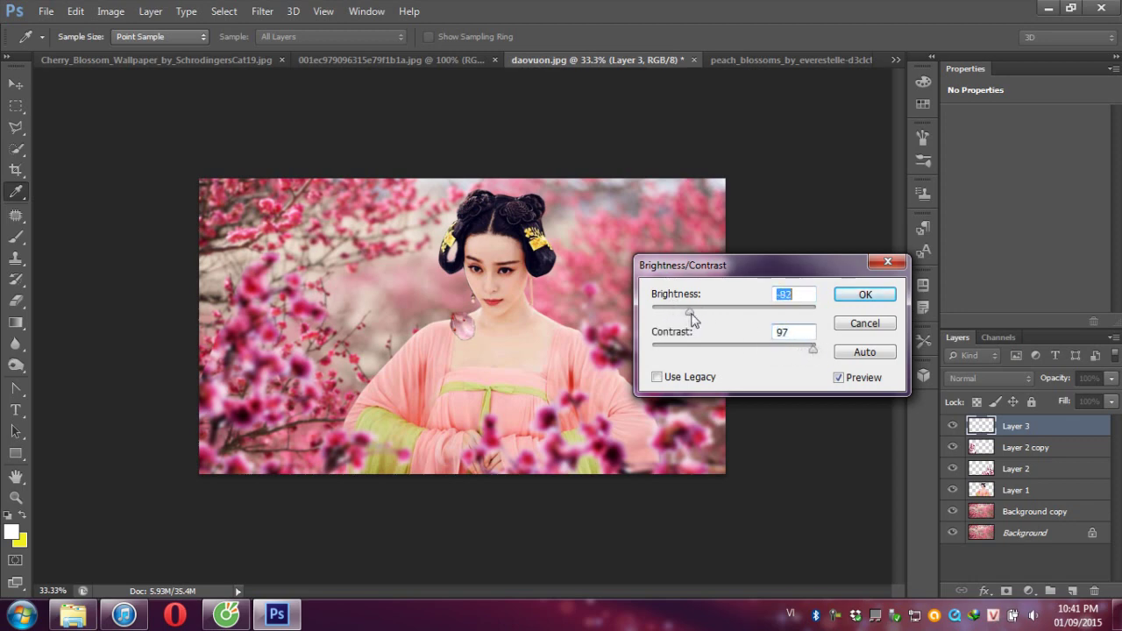
left_click(859, 295)
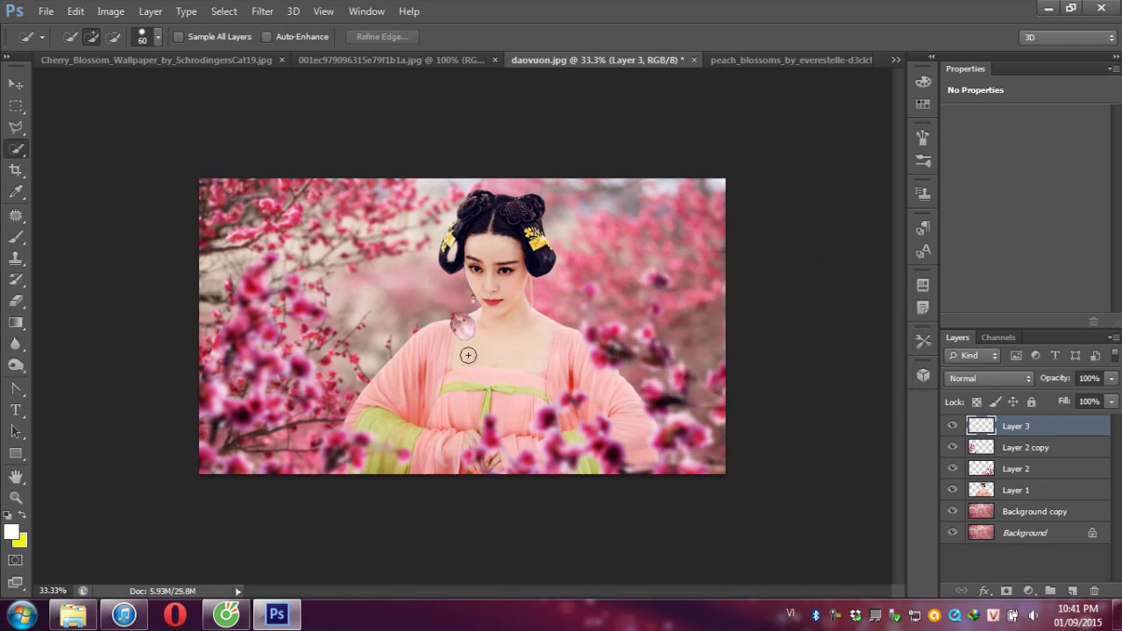
left_click(17, 76)
Step: Move the petal up and left off the shoulder, rotate it, and shrink a copy
left_click_drag(465, 334, 389, 292)
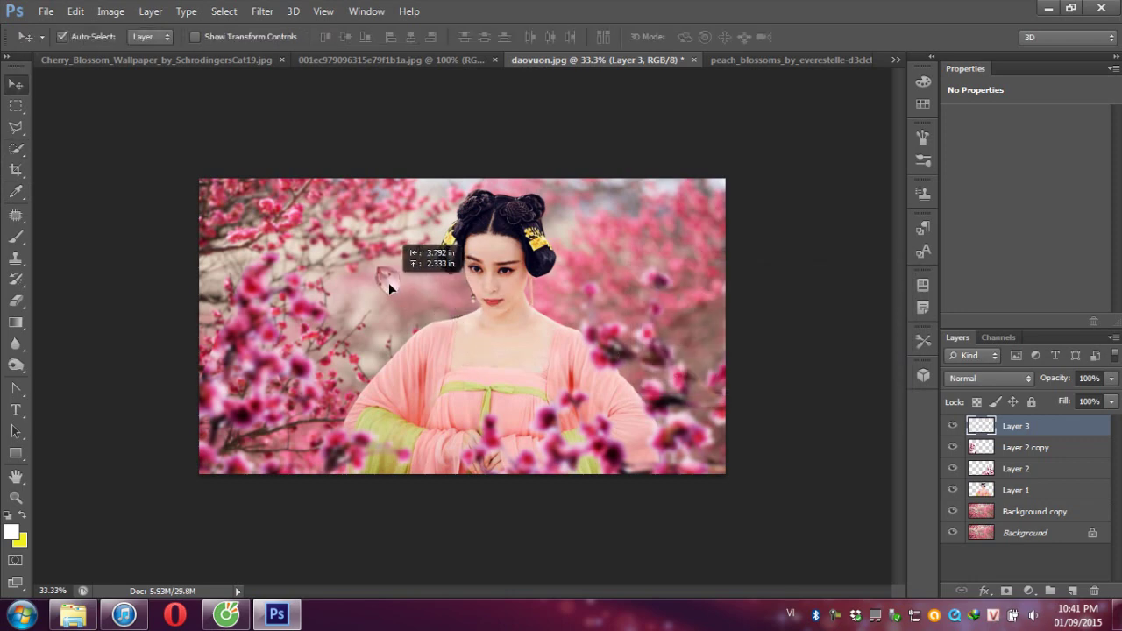
key("ctrl+t")
mouse_move(397, 253)
left_mouse_down()
mouse_move(405, 303)
mouse_move(619, 236)
mouse_move(602, 220)
left_mouse_up()
key("Return")
key("ctrl+t")
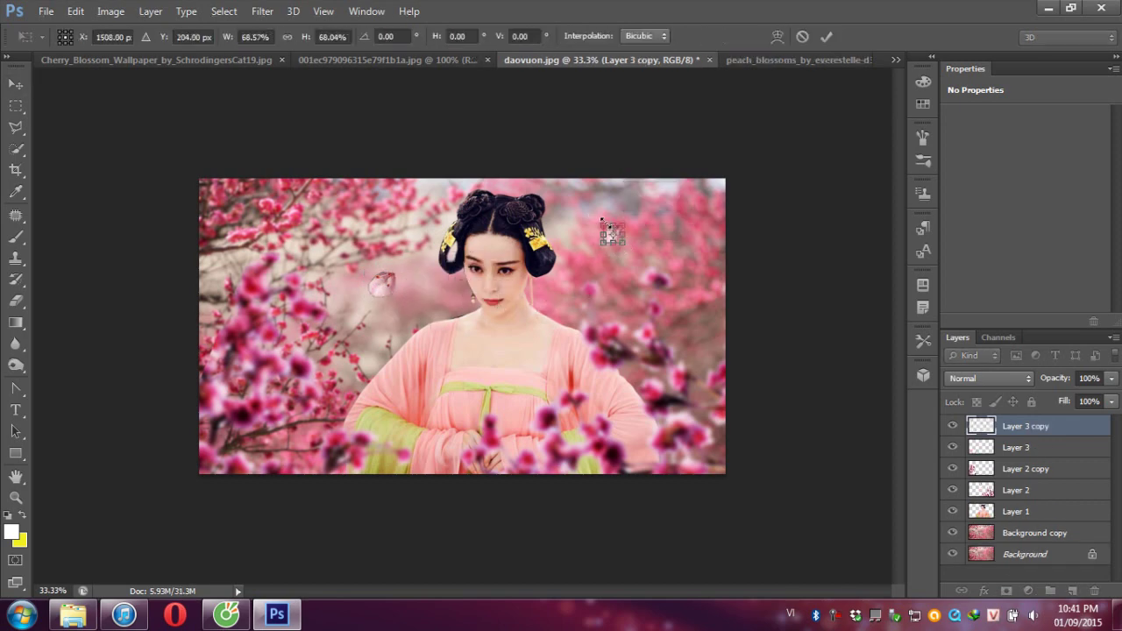
key("Return")
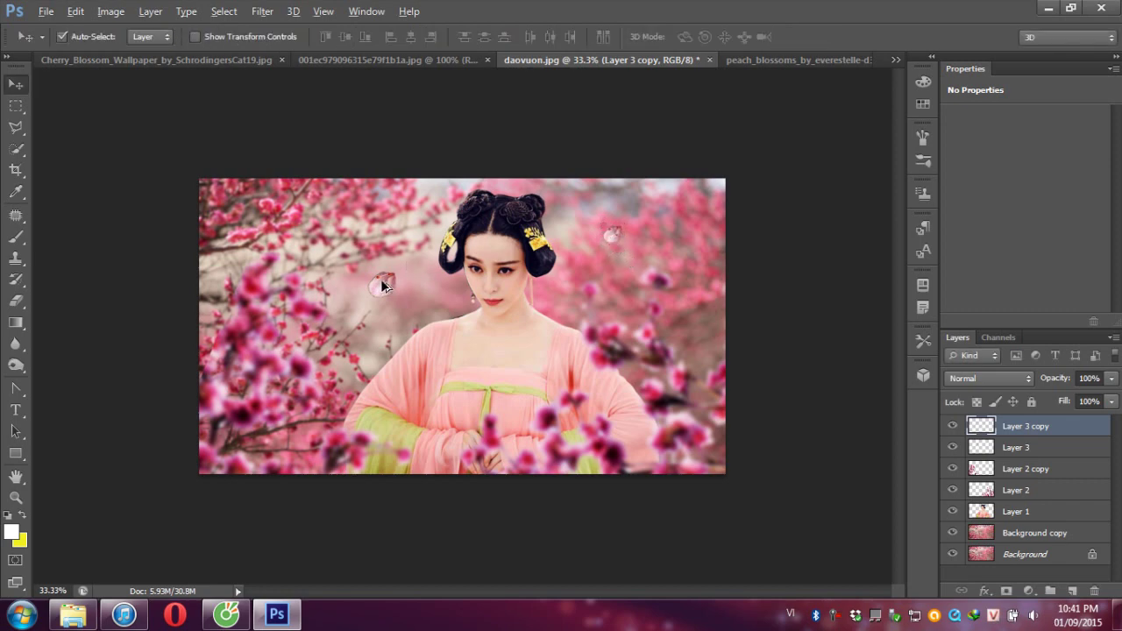
Step: Duplicate a petal lower down and rotate the Layer 3 petal about -26°
mouse_move(383, 285)
left_mouse_down()
mouse_move(396, 338)
mouse_move(425, 362)
mouse_move(372, 391)
left_mouse_up()
key("ctrl+t")
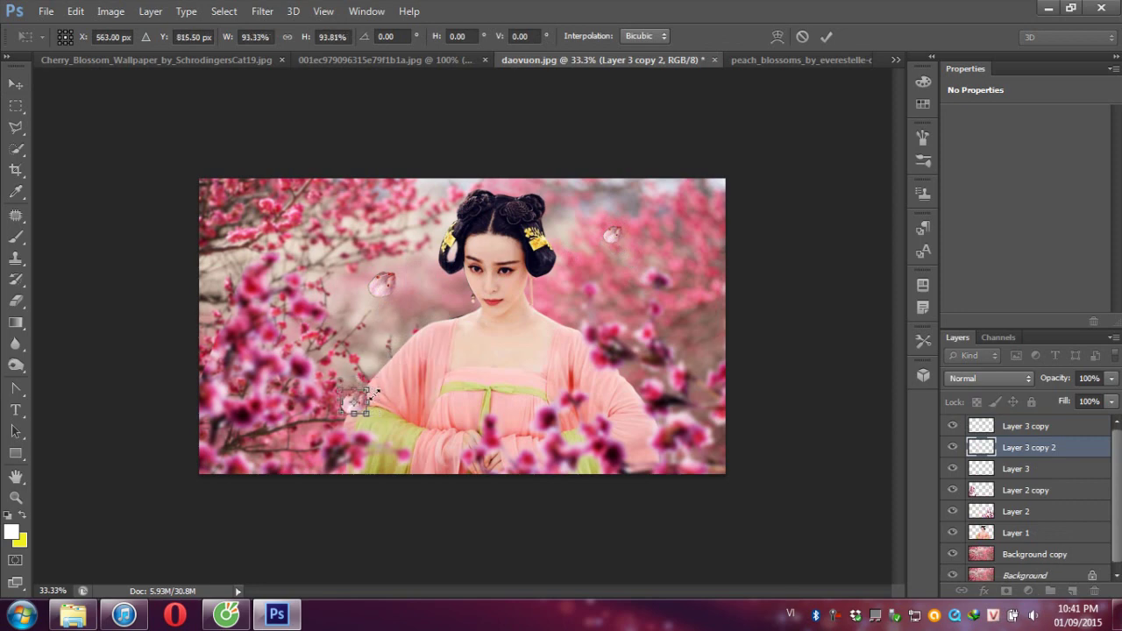
key("Return")
left_click(387, 289)
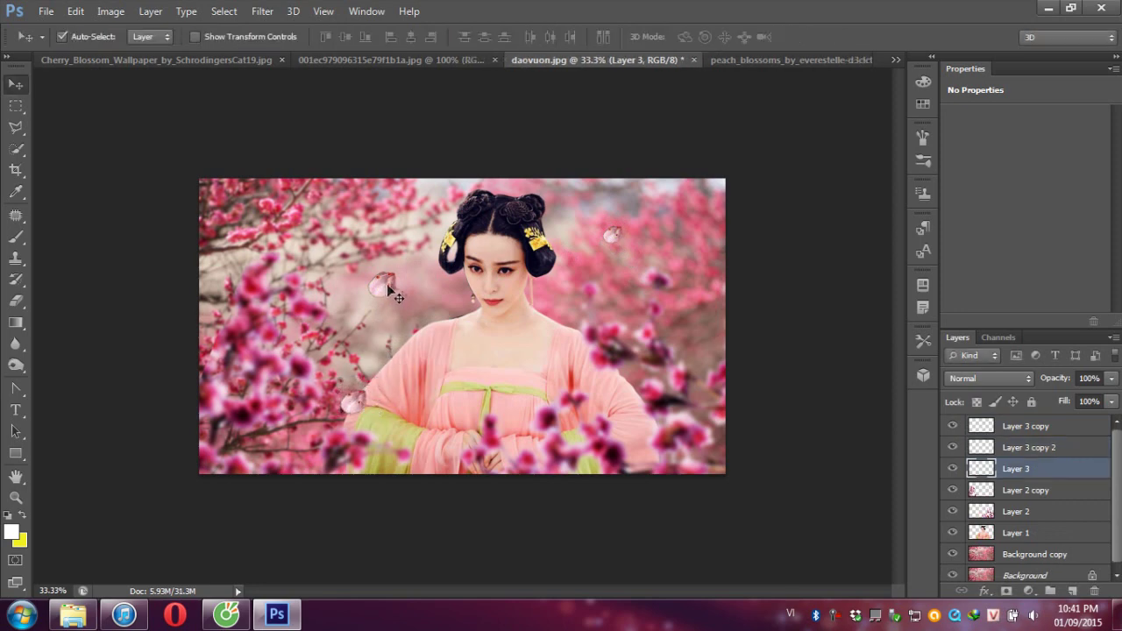
key("ctrl+t")
left_click_drag(413, 267, 406, 256)
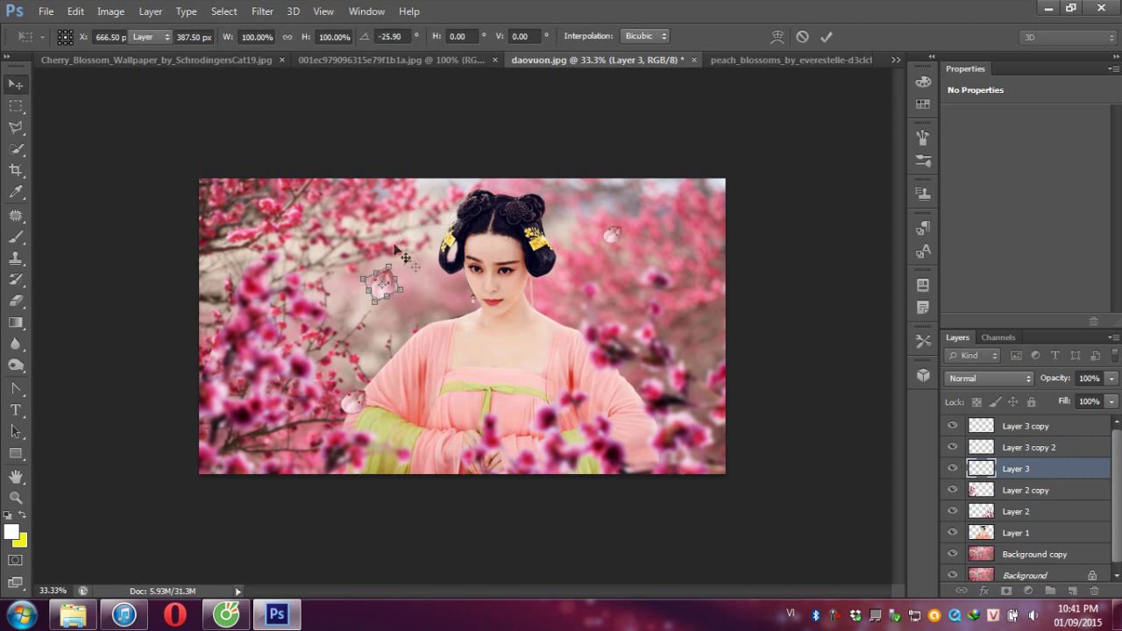
key("Return")
Step: Rotate the lower-left petal copy nearly upside down
left_click(359, 399)
key("ctrl+t")
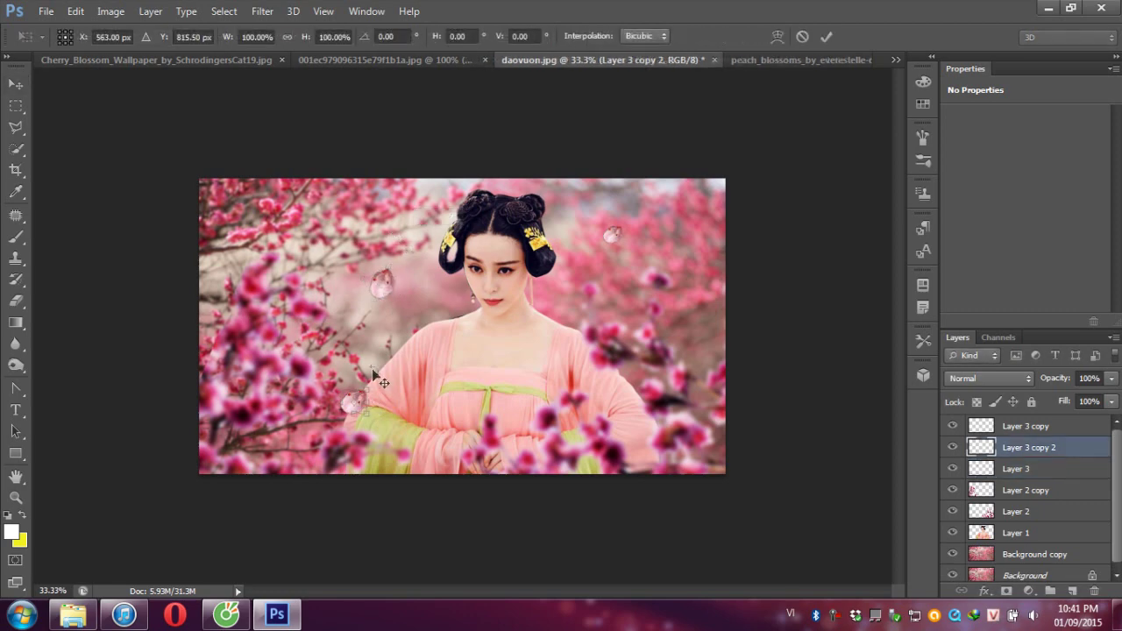
mouse_move(373, 384)
left_mouse_down()
mouse_move(263, 462)
mouse_move(291, 300)
left_mouse_up()
key("Return")
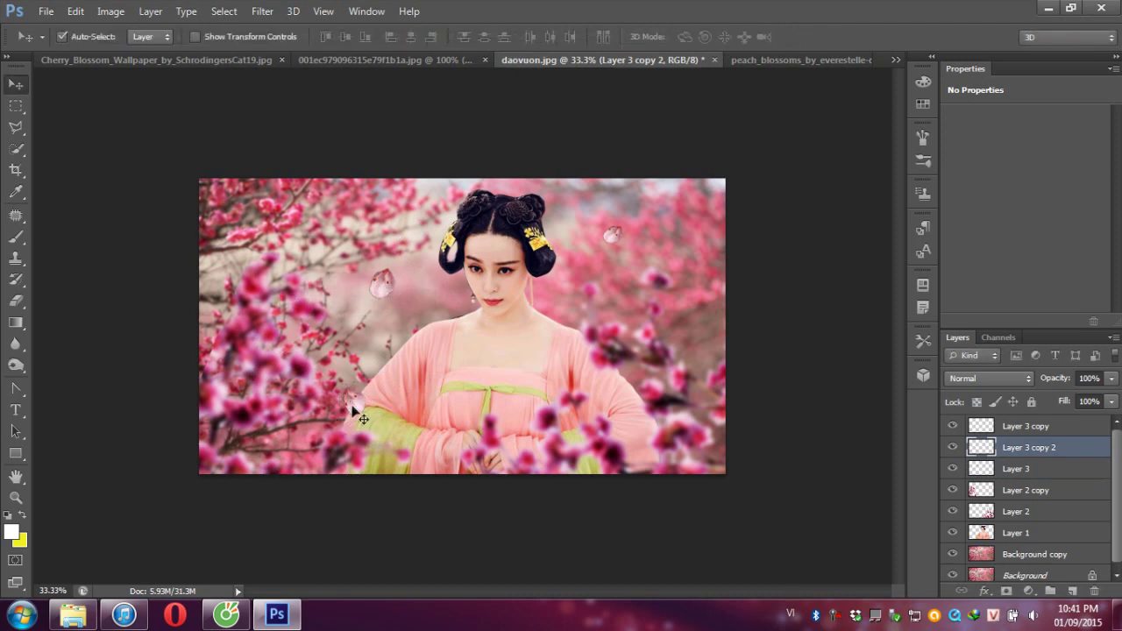
Step: Copy a petal onto her chest, boost its saturation to +59, and rotate it about 70°
left_click_drag(356, 402, 517, 345, "alt")
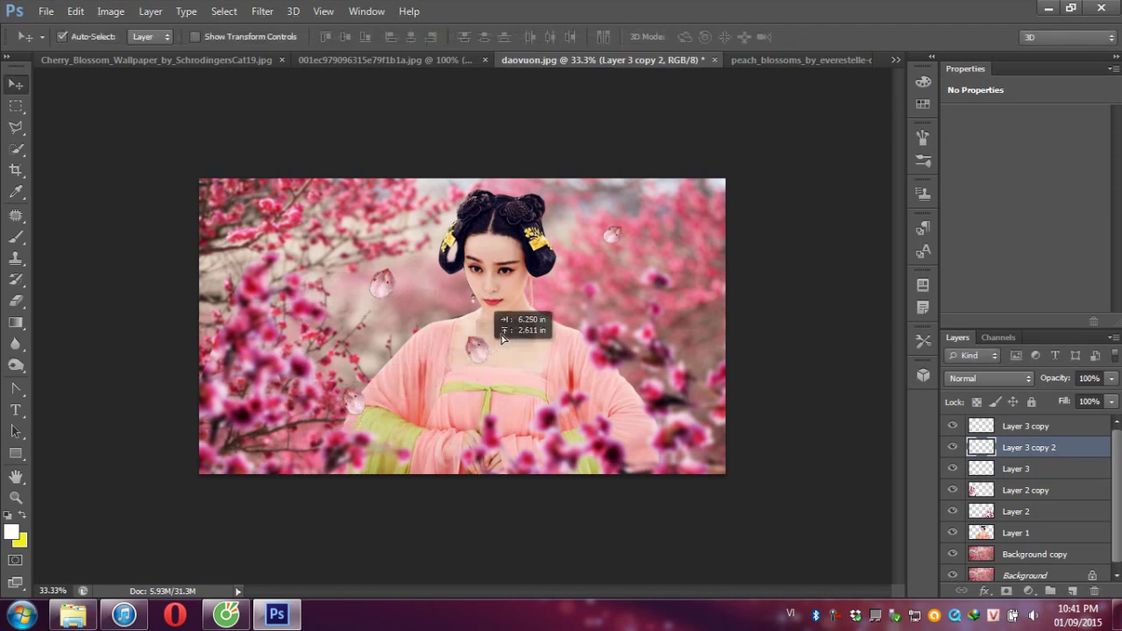
key("ctrl+u")
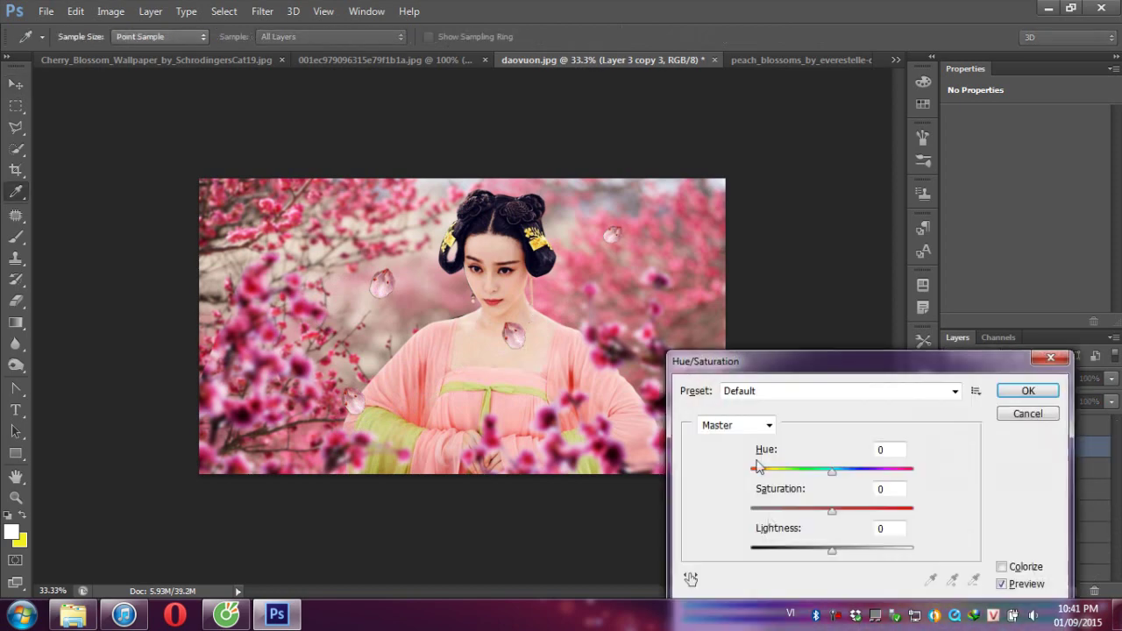
left_click_drag(830, 509, 815, 516)
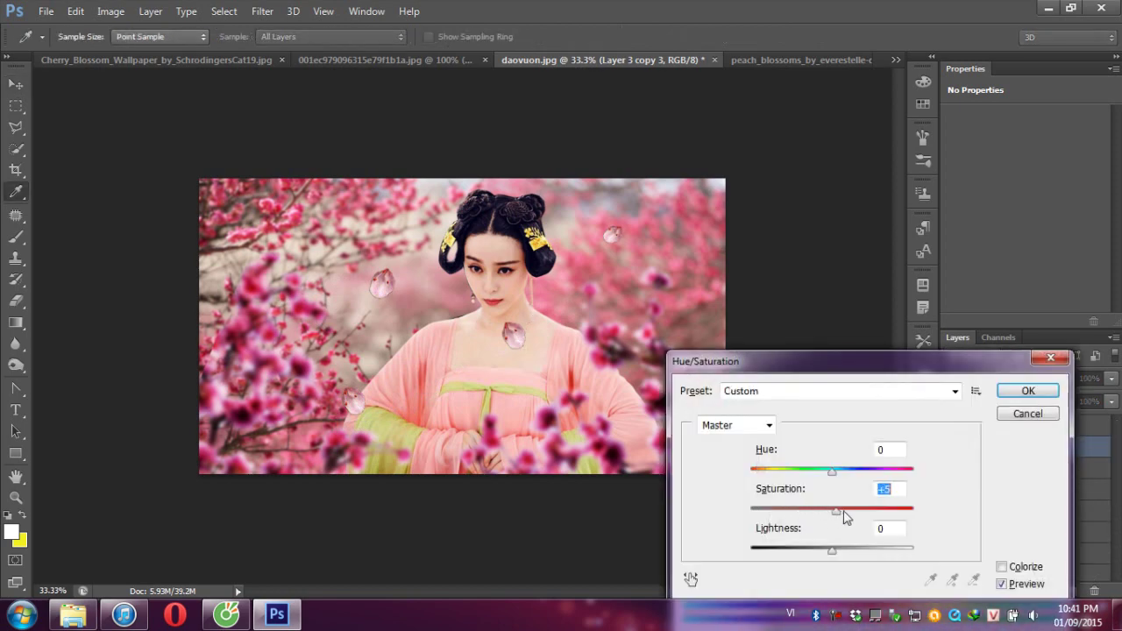
left_click(1026, 391)
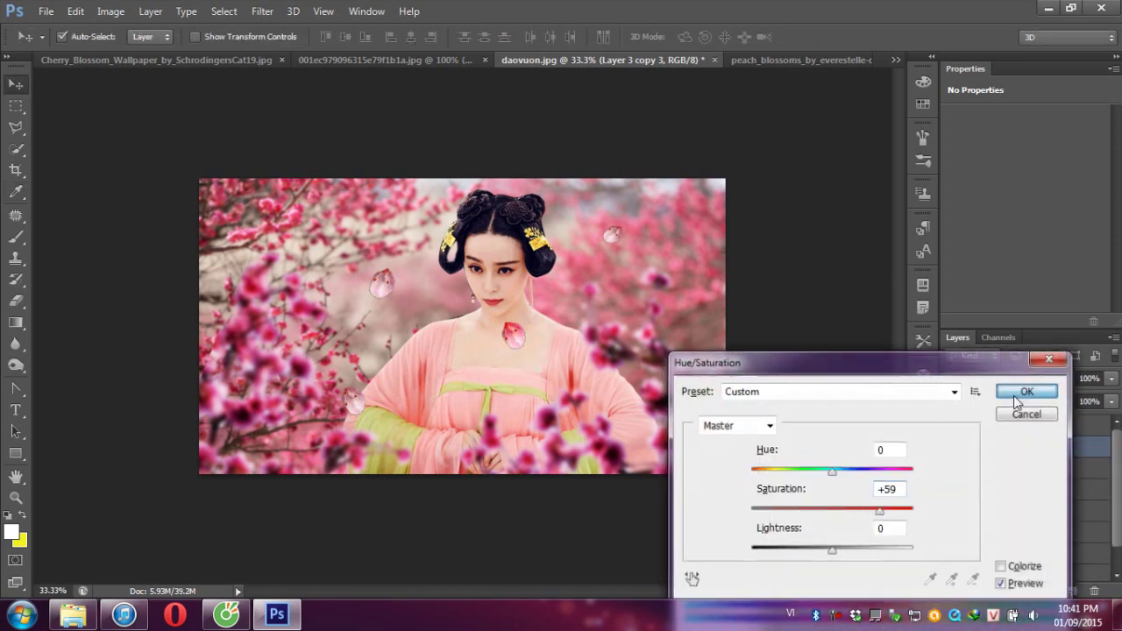
key("ctrl+t")
left_click_drag(547, 305, 597, 356)
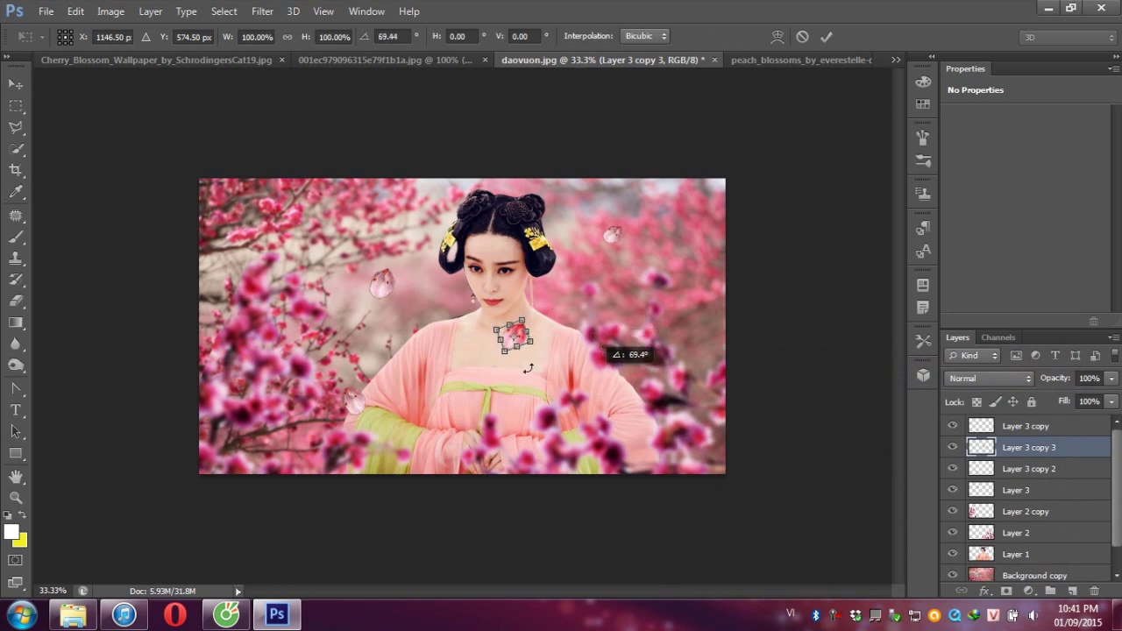
Step: Shrink the chest petal slightly and add another petal copy to the right
mouse_move(510, 354)
left_mouse_down()
mouse_move(646, 287)
mouse_move(673, 238)
mouse_move(693, 294)
mouse_move(631, 324)
mouse_move(601, 256)
left_mouse_up()
key("Return")
key("ctrl+t")
key("Return")
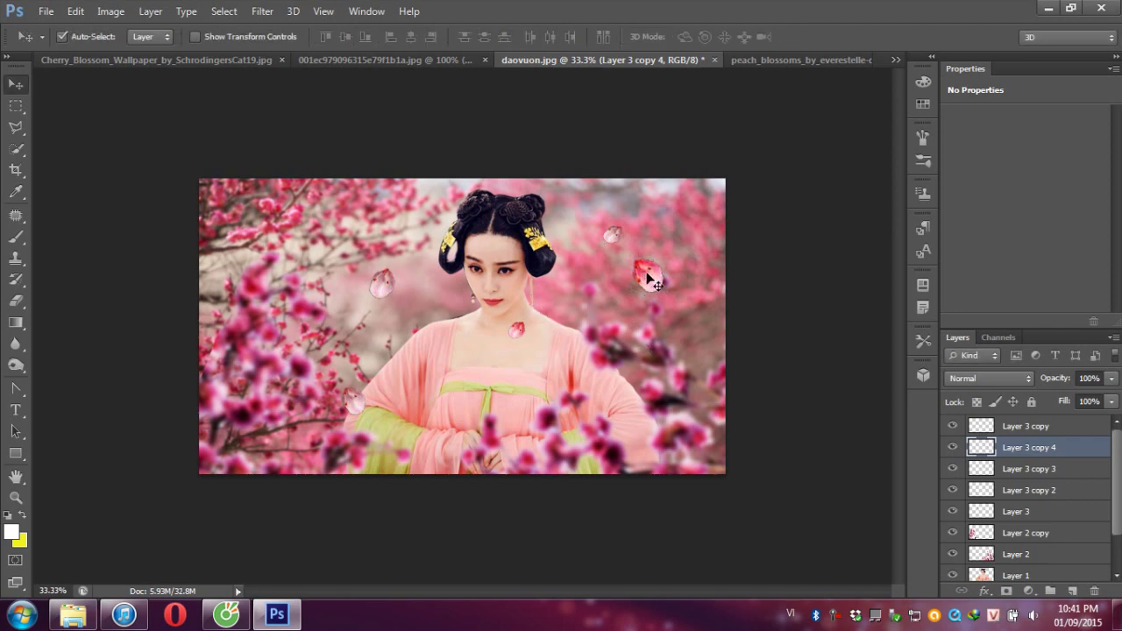
Step: Place a smaller, rotated petal copy at the top right
left_click_drag(655, 286, 701, 206)
key("ctrl+t")
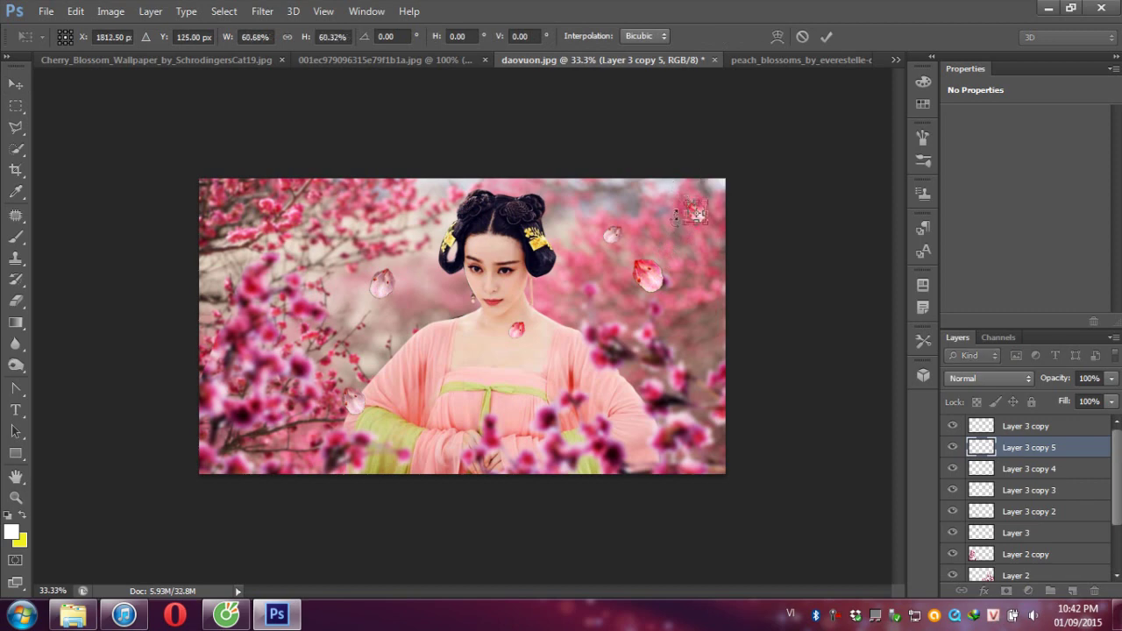
key("Return")
key("ctrl+t")
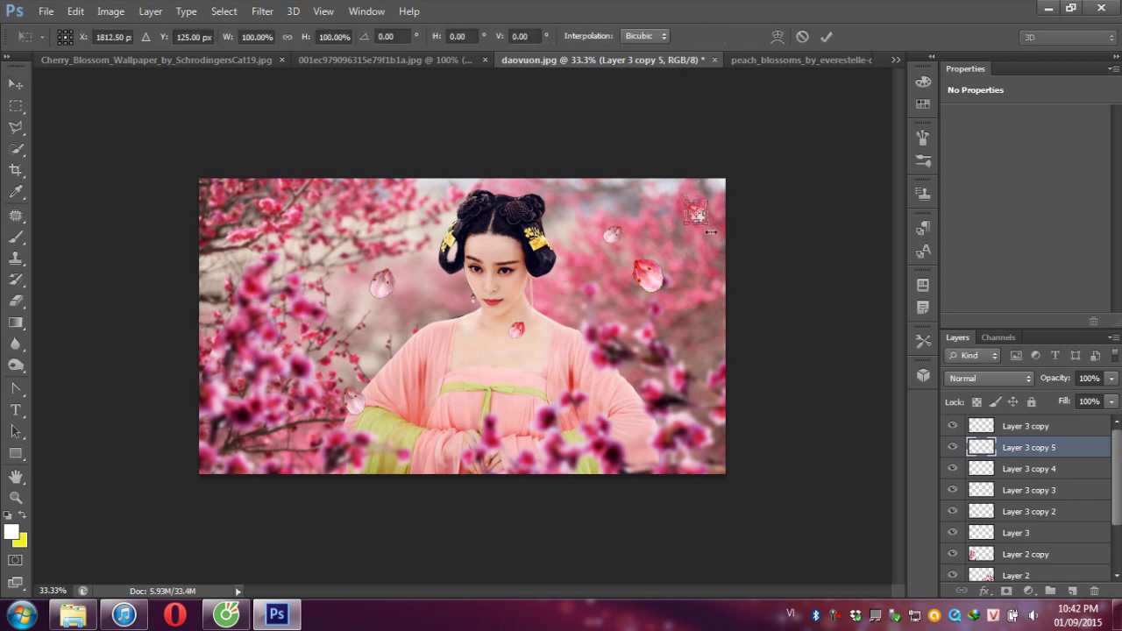
left_click_drag(718, 232, 699, 241)
key("Return")
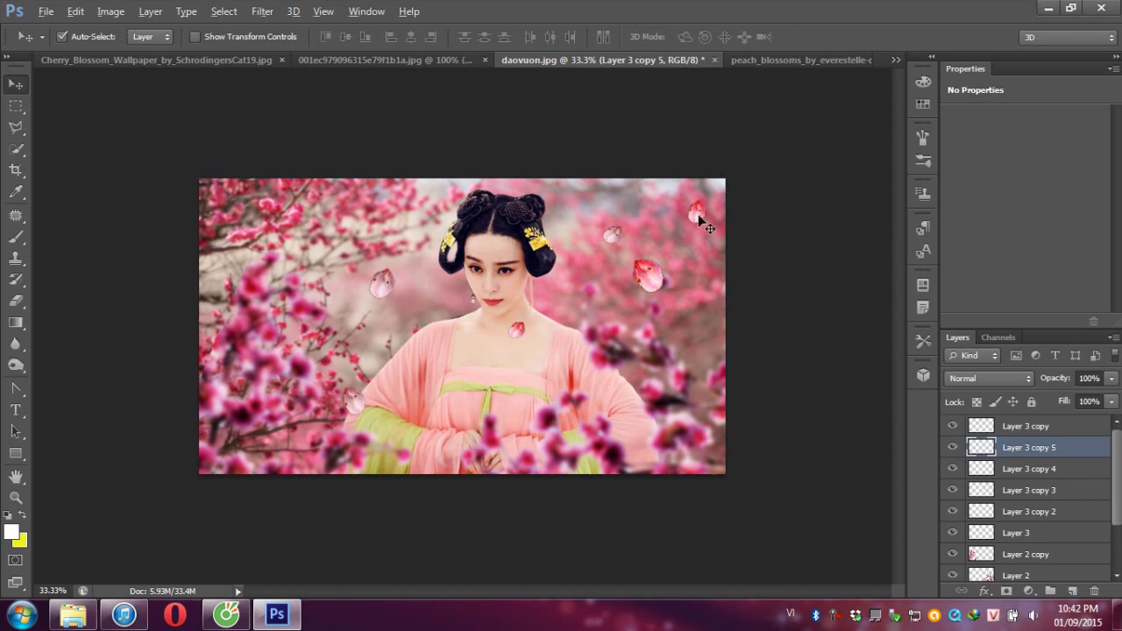
Step: Copy the top-right petal straight down, tilting it about 13° and shrinking it
mouse_move(697, 214)
left_mouse_down()
mouse_move(698, 291)
mouse_move(693, 279)
mouse_move(720, 313)
left_mouse_up()
key("ctrl+t")
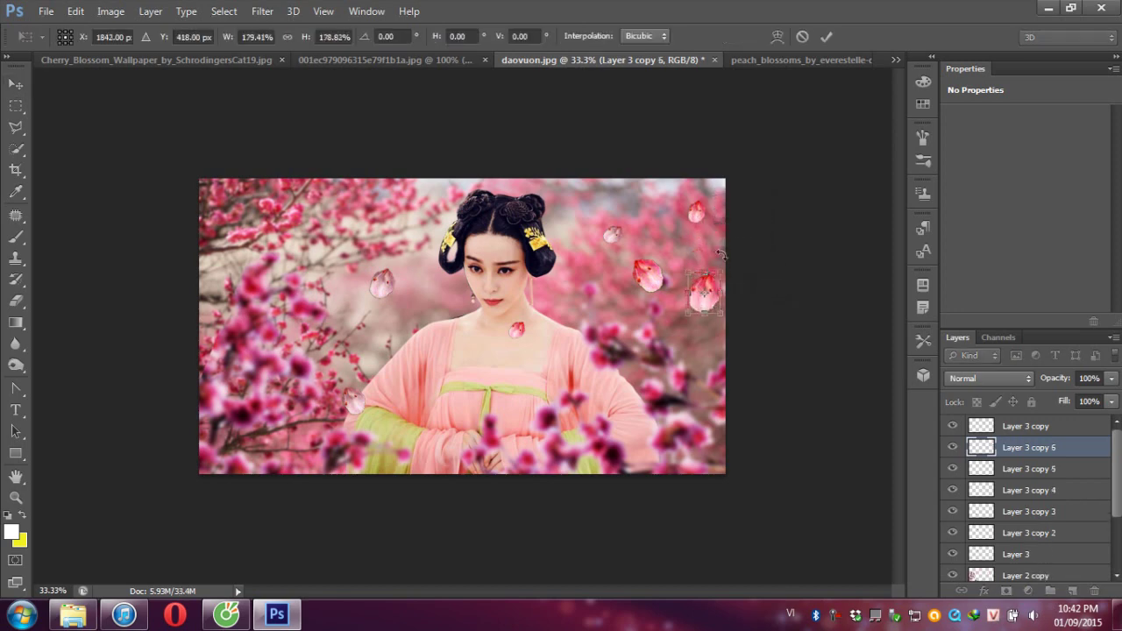
mouse_move(719, 254)
left_mouse_down()
mouse_move(728, 254)
mouse_move(712, 302)
left_mouse_up()
left_click_drag(693, 303, 689, 300)
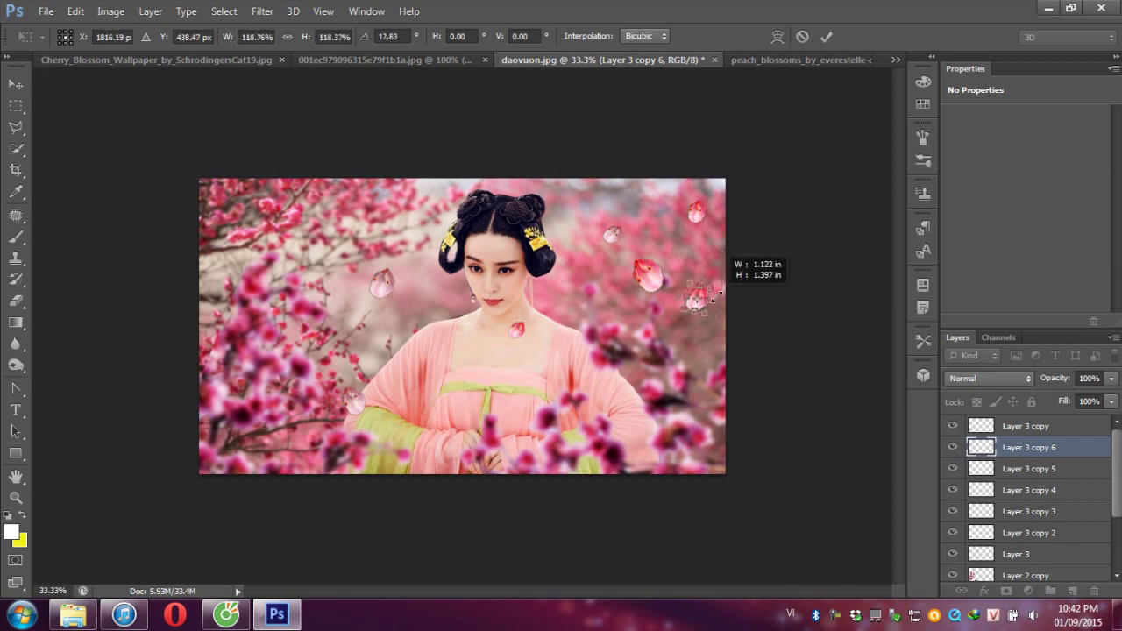
key("Return")
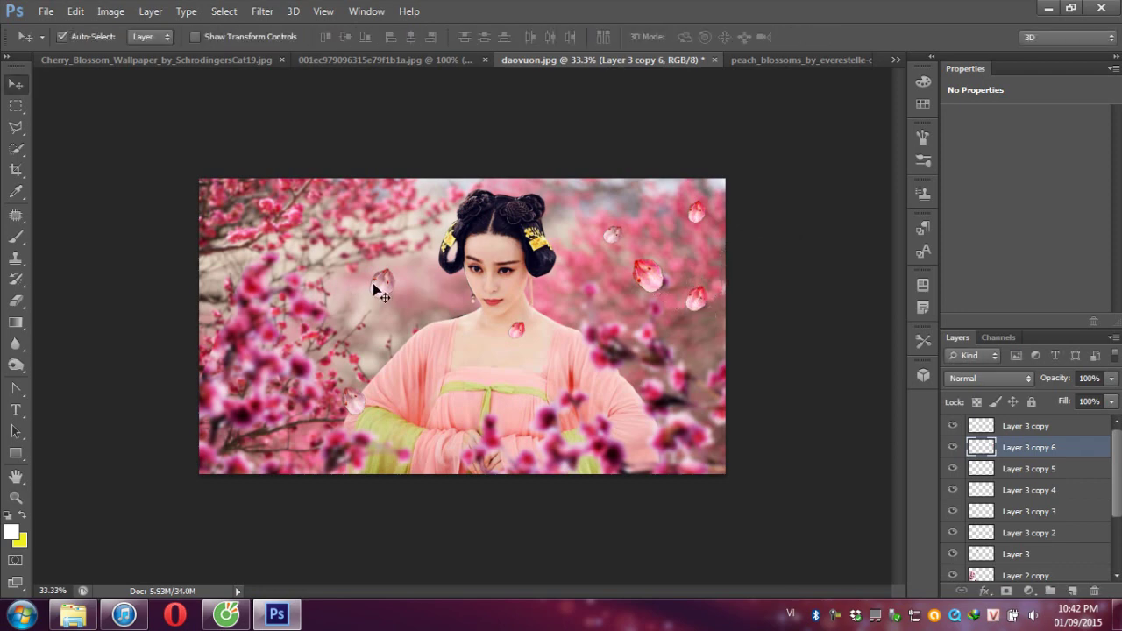
Step: Reposition petals on the right and onto her hair, and copy petals into the upper-left branches
mouse_move(379, 292)
left_mouse_down()
mouse_move(651, 216)
mouse_move(684, 256)
mouse_move(629, 300)
mouse_move(390, 377)
left_mouse_up()
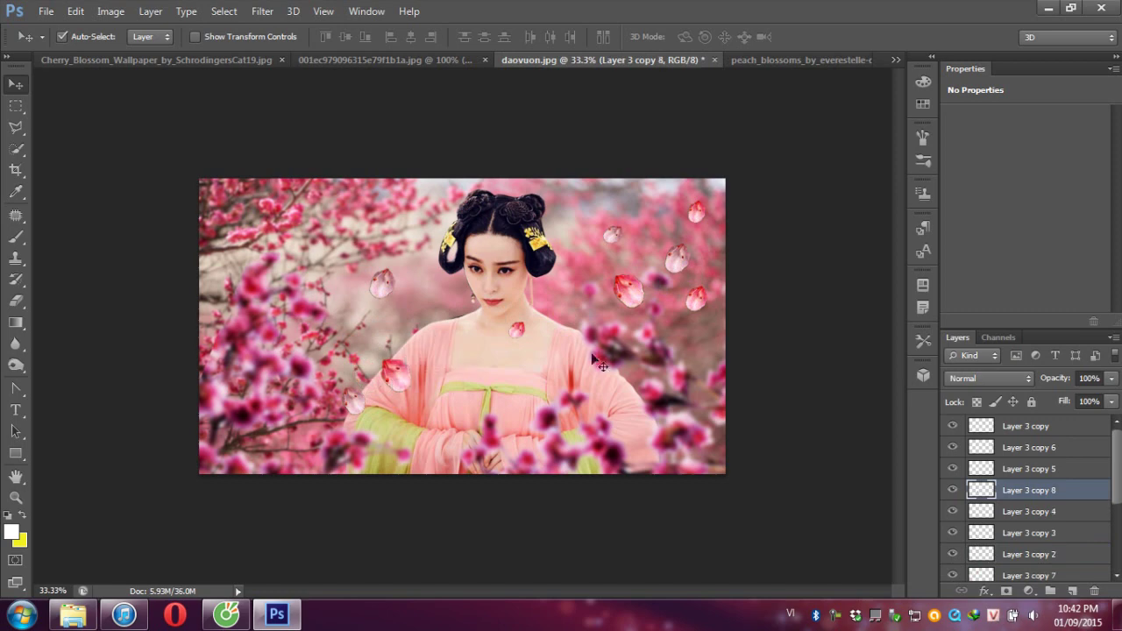
left_click_drag(624, 296, 624, 353)
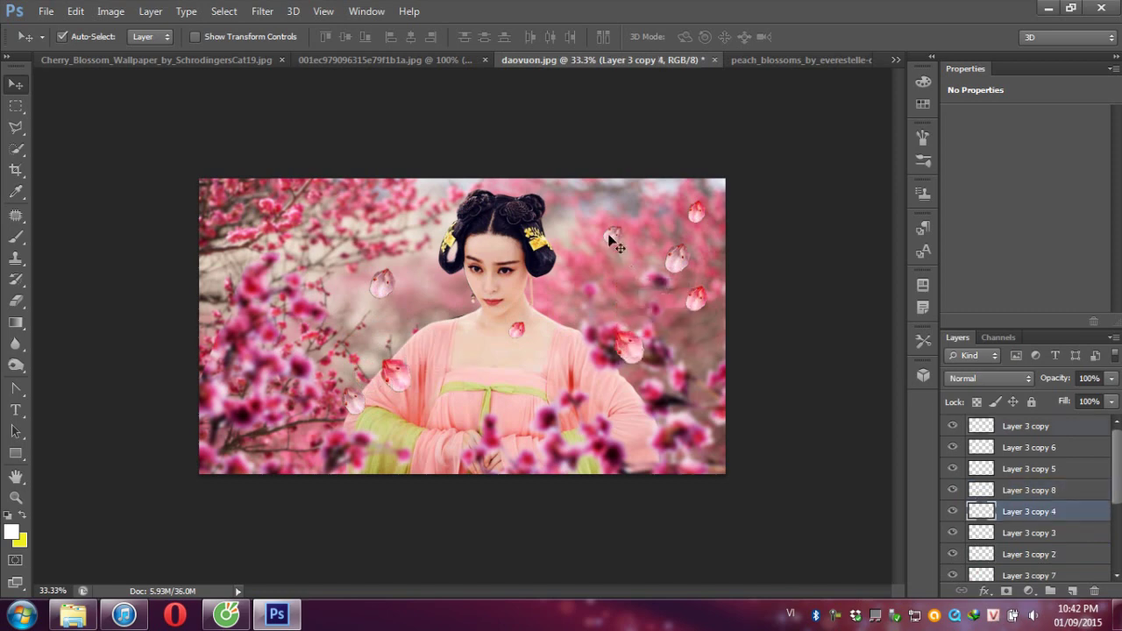
left_click_drag(614, 243, 540, 247)
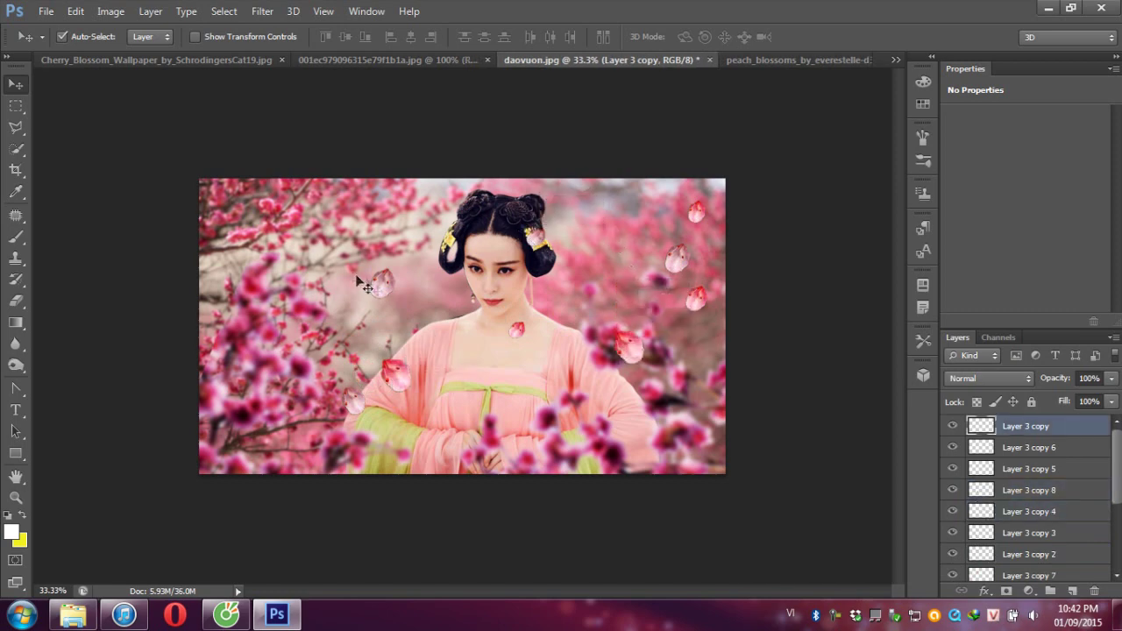
mouse_move(379, 283)
left_mouse_down()
mouse_move(233, 254)
mouse_move(226, 184)
left_mouse_up()
key("ctrl+t")
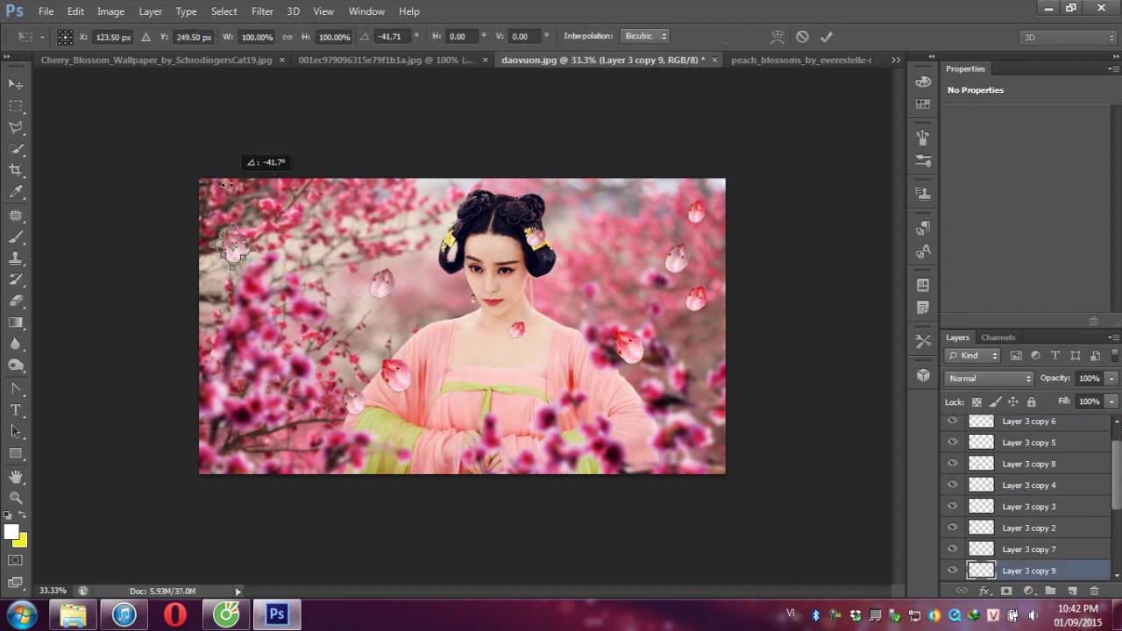
key("Return")
left_click_drag(399, 387, 335, 221)
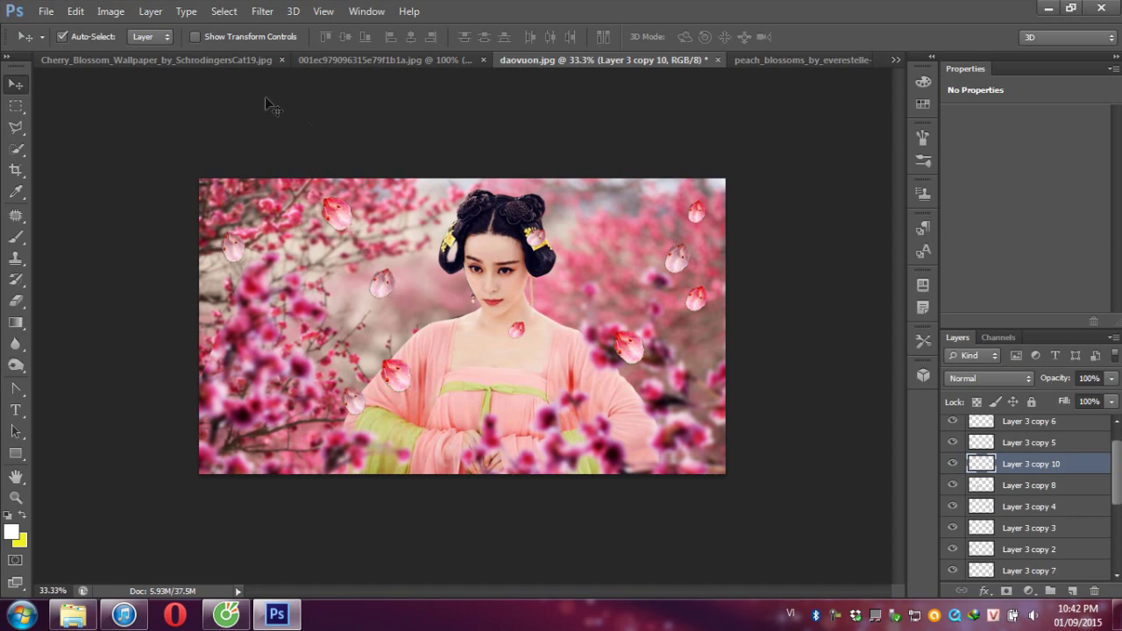
left_click(383, 285)
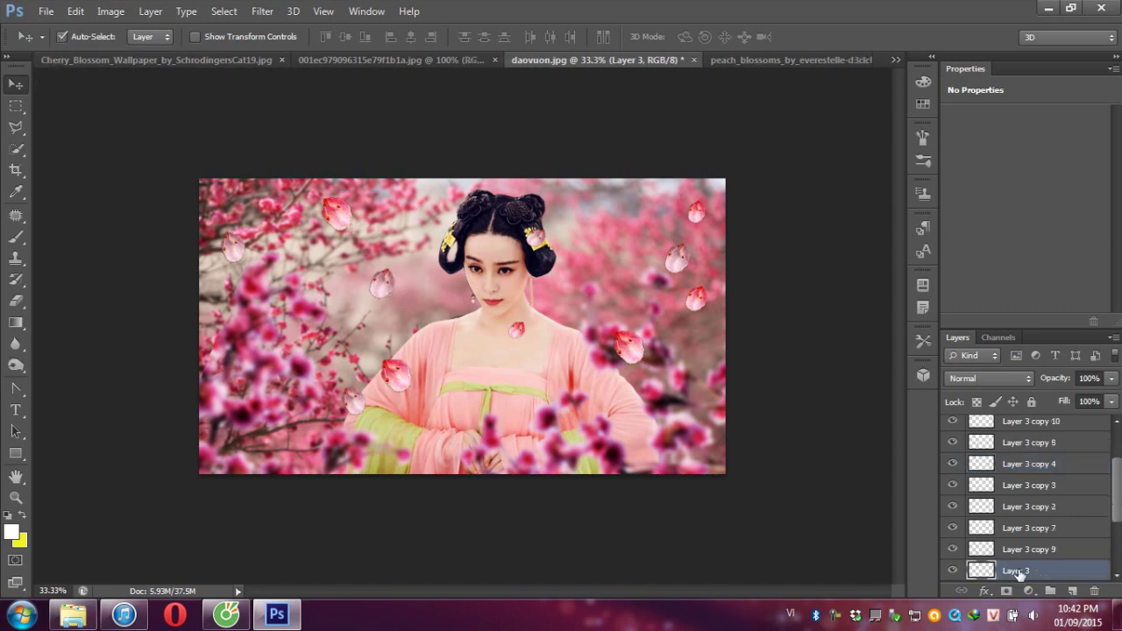
Step: Blur the petal left of her face with a 6.8 px Gaussian Blur
left_click(262, 11)
mouse_move(270, 177)
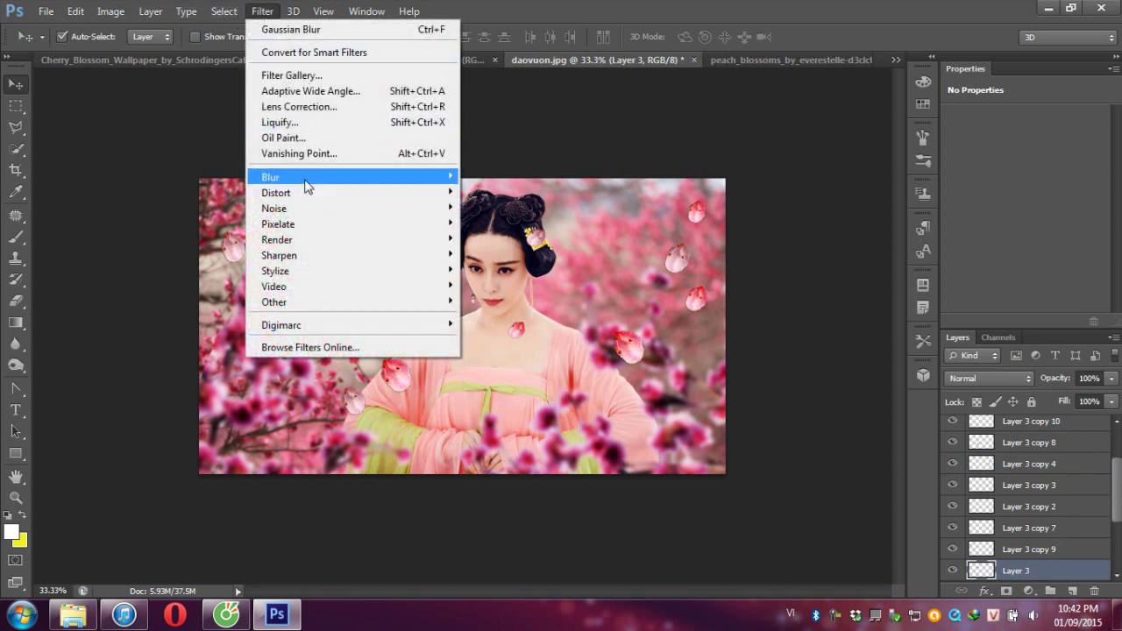
left_click(524, 293)
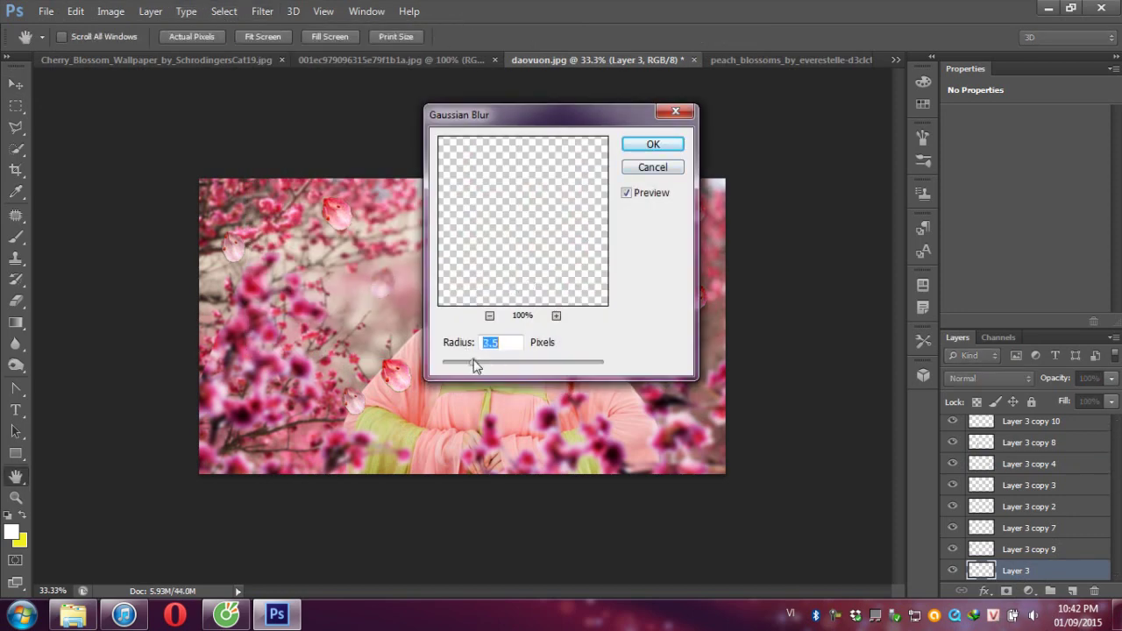
left_click_drag(473, 363, 494, 363)
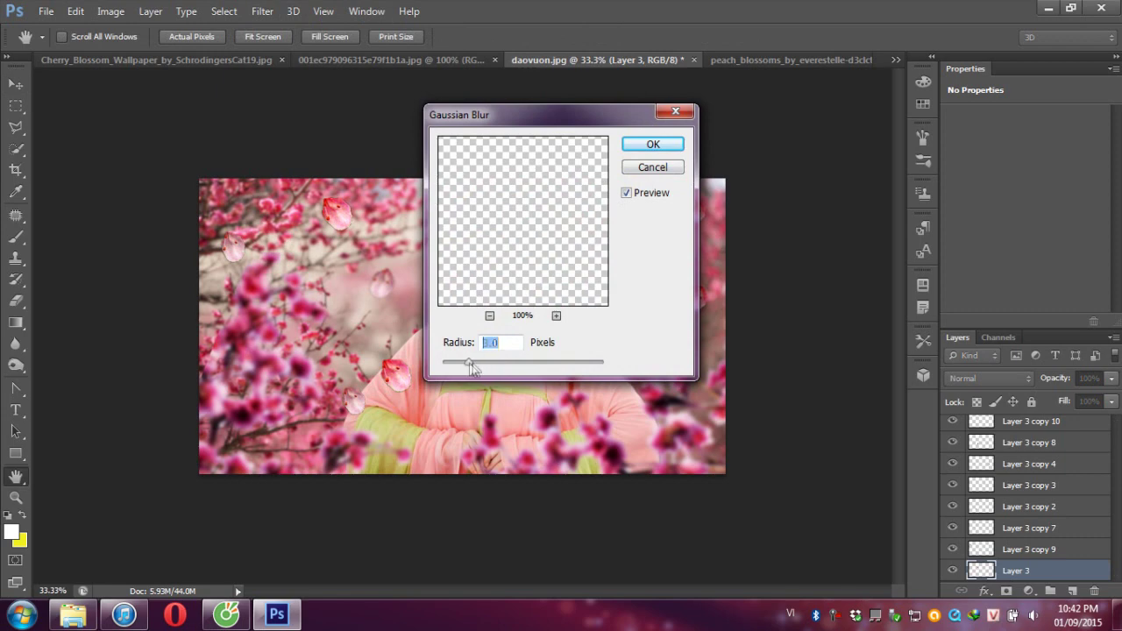
left_click(652, 171)
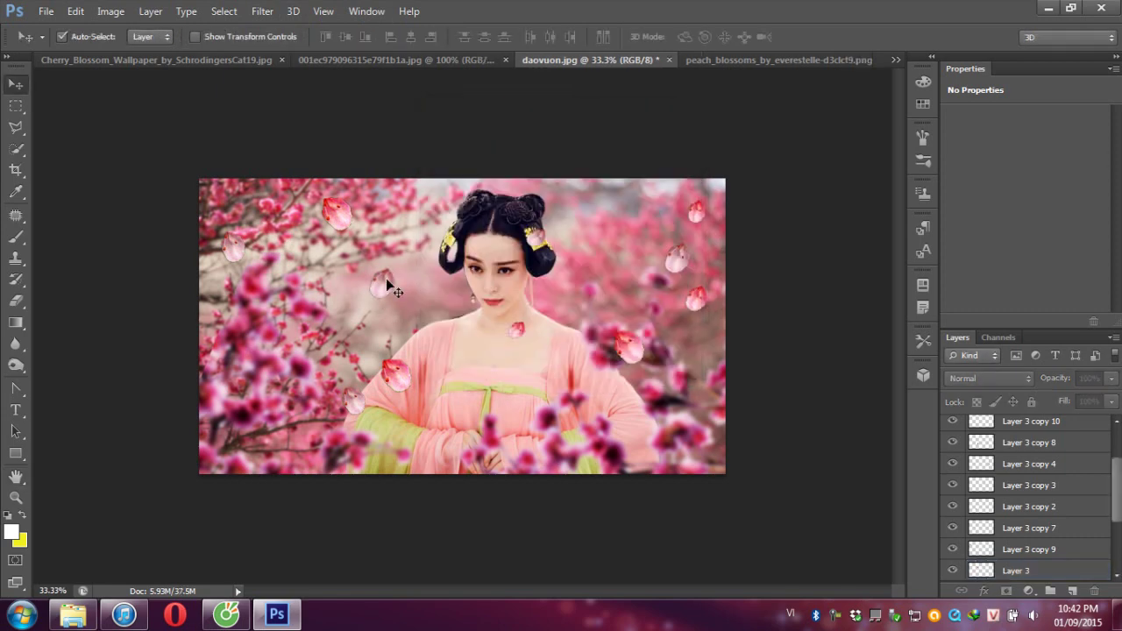
Step: Select the blurred petal and move it down toward her shoulder
left_click(262, 10)
left_click(289, 29)
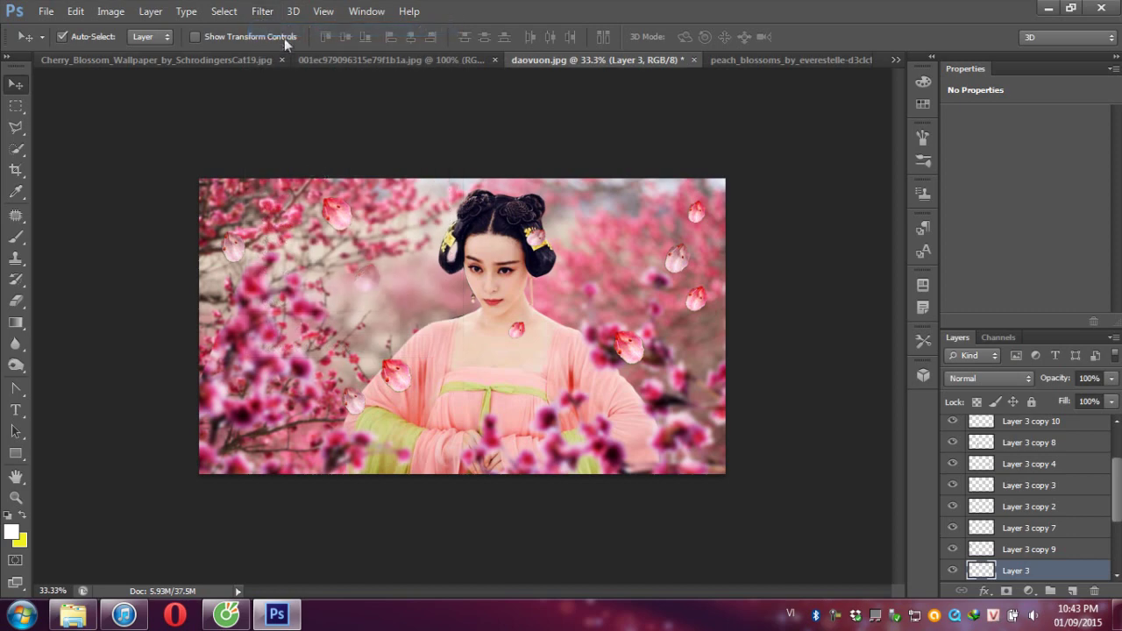
left_click(263, 11)
left_click(280, 27)
left_click_drag(403, 274, 411, 386)
Step: Set up a 2.2 px Gaussian Blur for the next petal
left_click(262, 10)
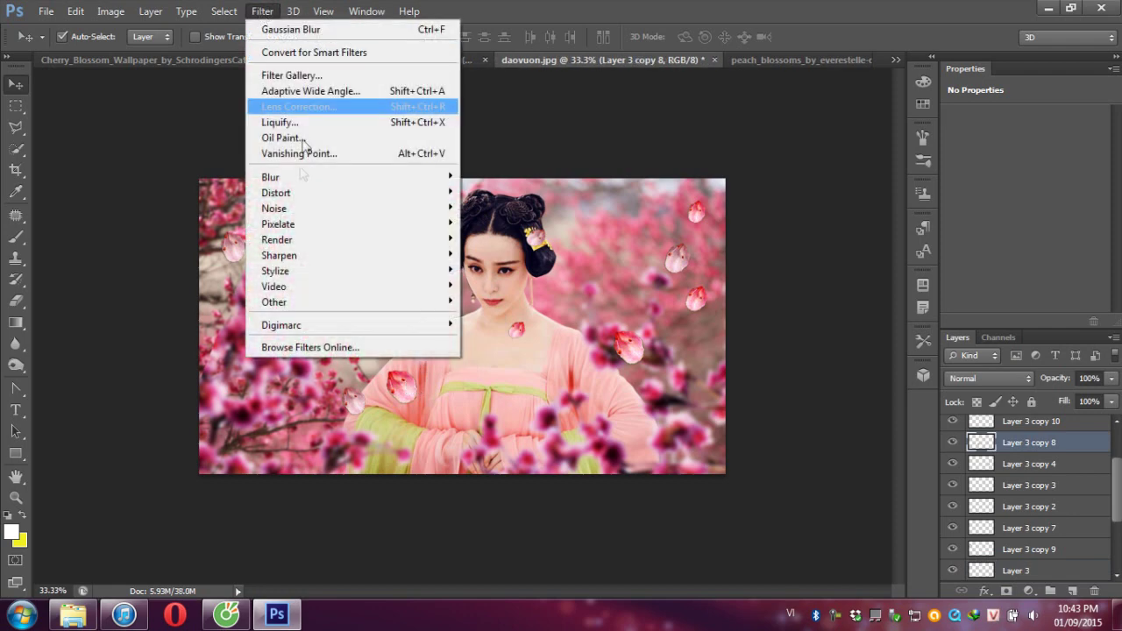
left_click(513, 291)
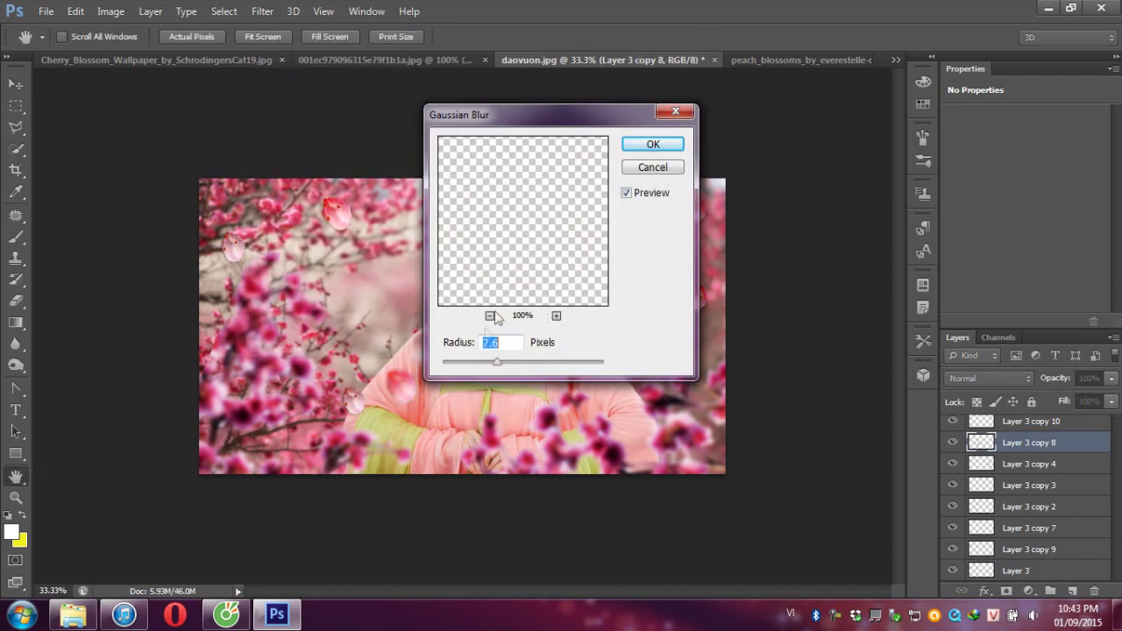
left_click_drag(497, 361, 461, 362)
Step: Apply the 2.2 px blur, then motion-blur the Layer 3 copy 4 petal at a -66° angle
left_click(656, 146)
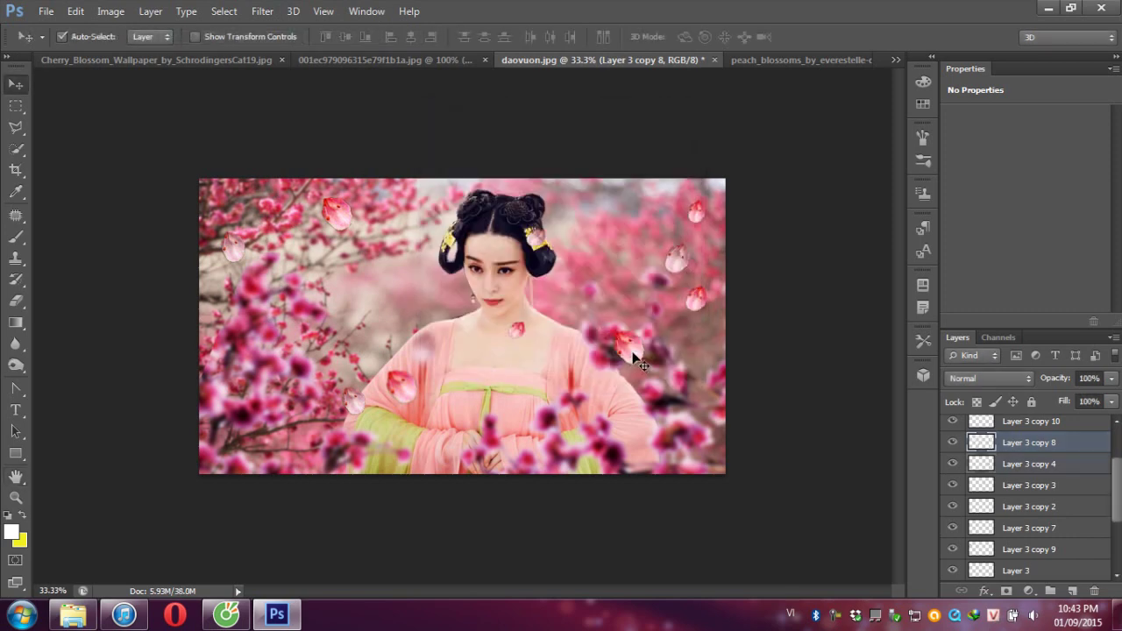
left_click(632, 353)
left_click(264, 11)
mouse_move(351, 177)
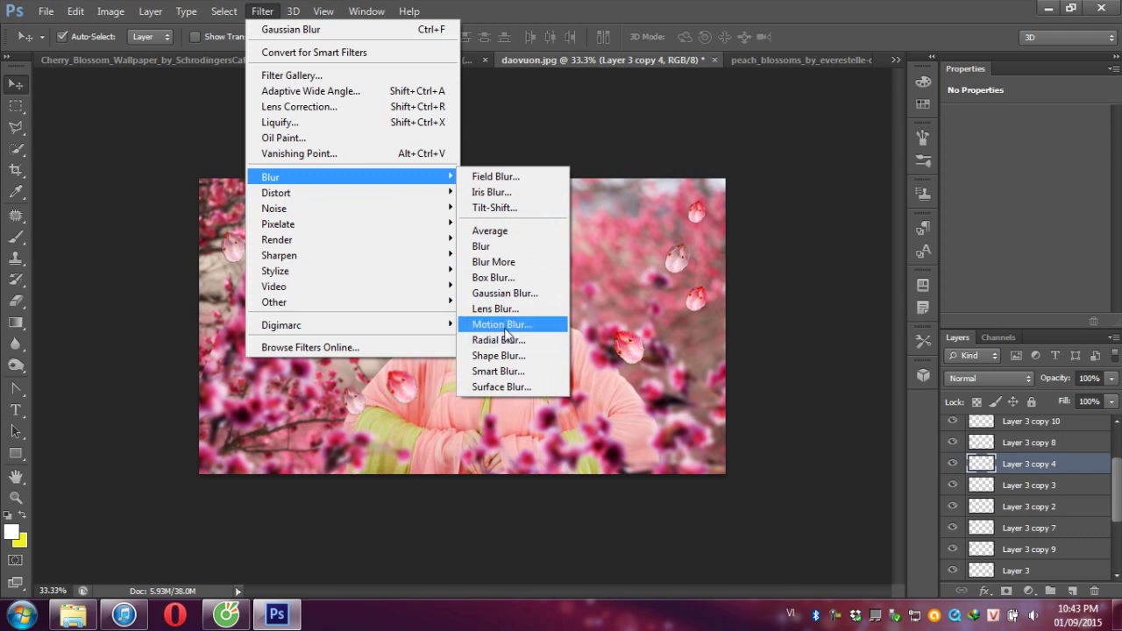
left_click(501, 324)
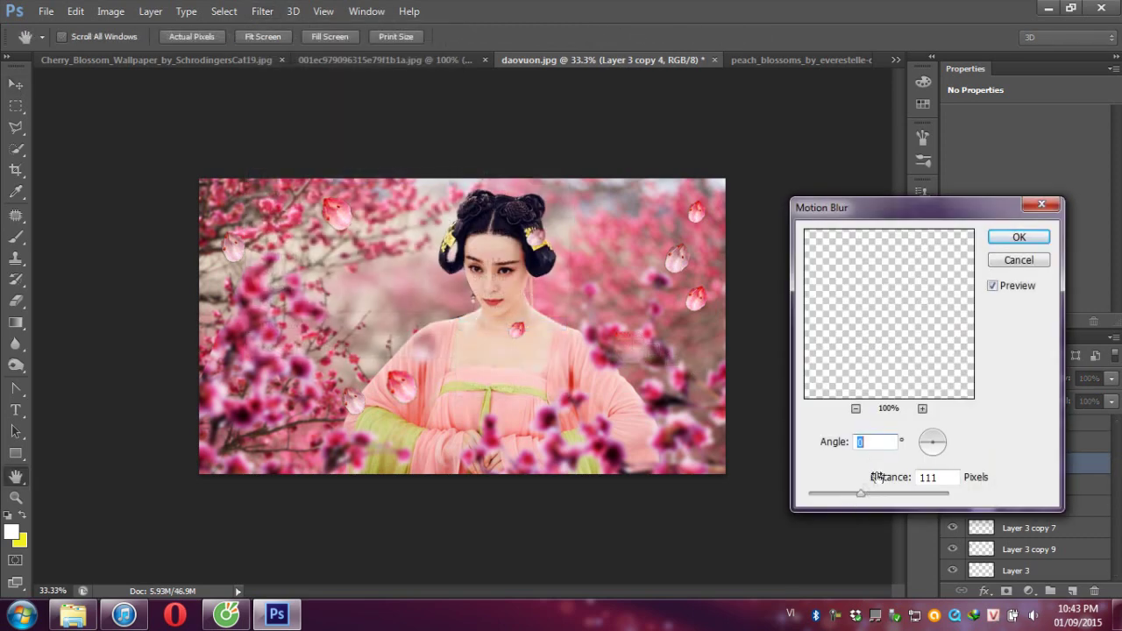
left_click_drag(934, 452, 940, 436)
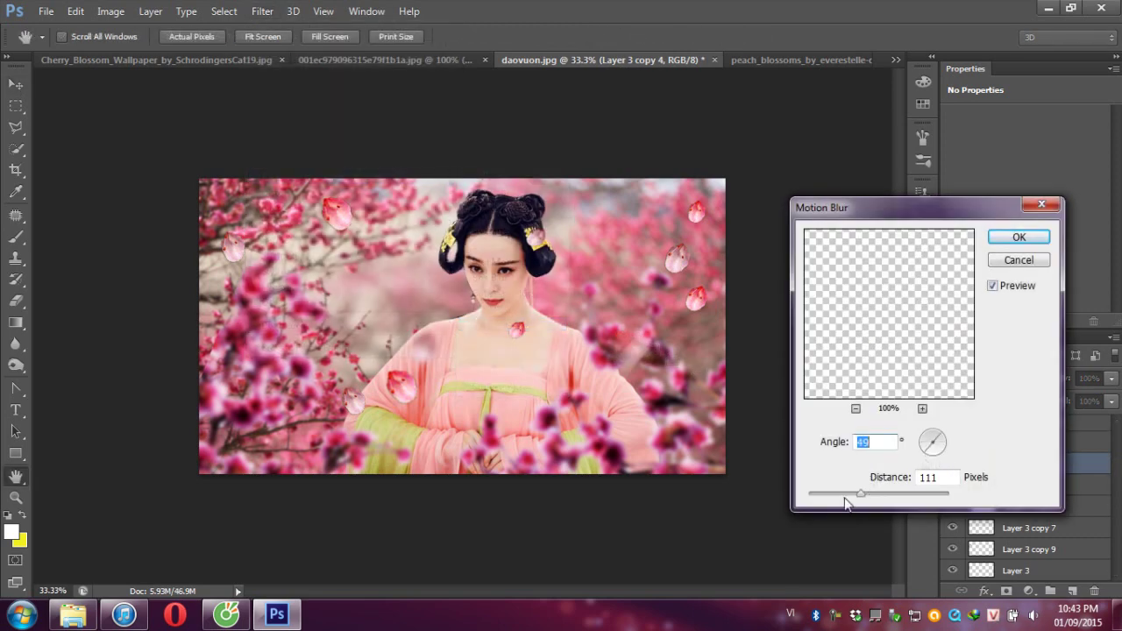
left_click_drag(846, 501, 865, 498)
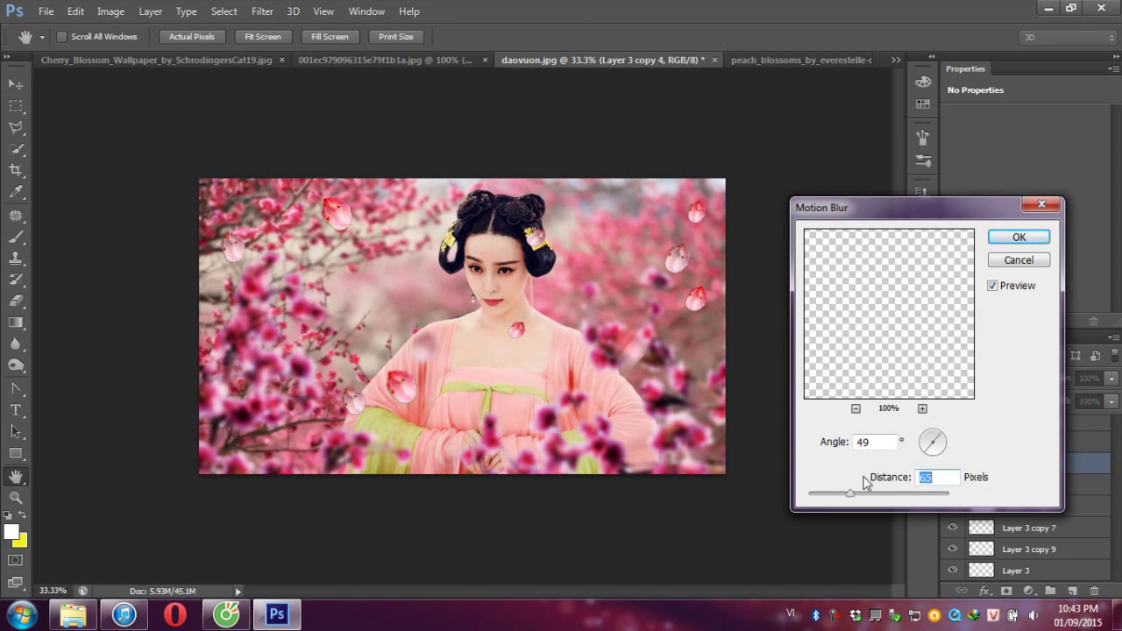
left_click(924, 450)
left_click_drag(927, 451, 938, 460)
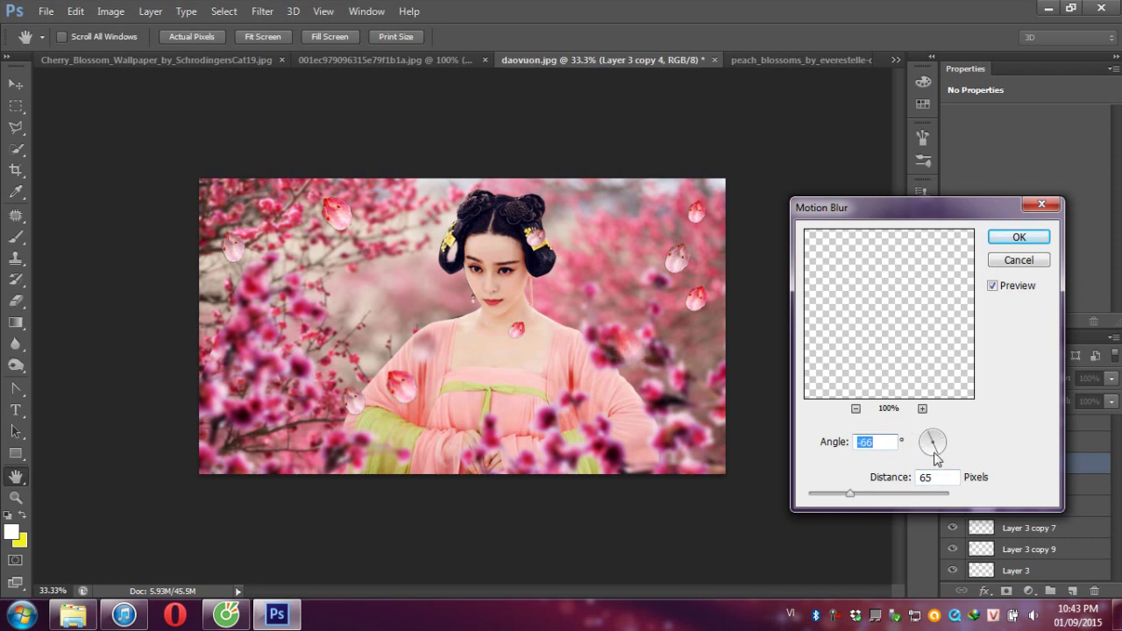
left_click(1019, 238)
Step: Move the streaked petal up and give the next petal a 27 px motion blur at 33°
key("v")
mouse_move(640, 367)
left_mouse_down()
mouse_move(566, 375)
mouse_move(679, 263)
mouse_move(660, 260)
left_mouse_up()
left_click(262, 10)
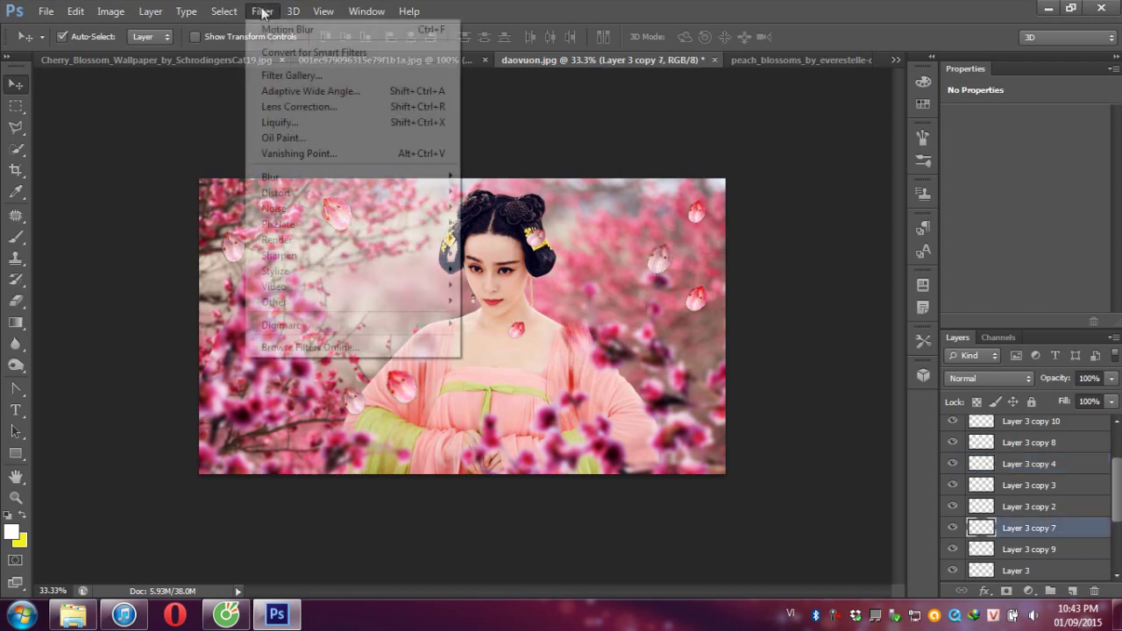
mouse_move(270, 177)
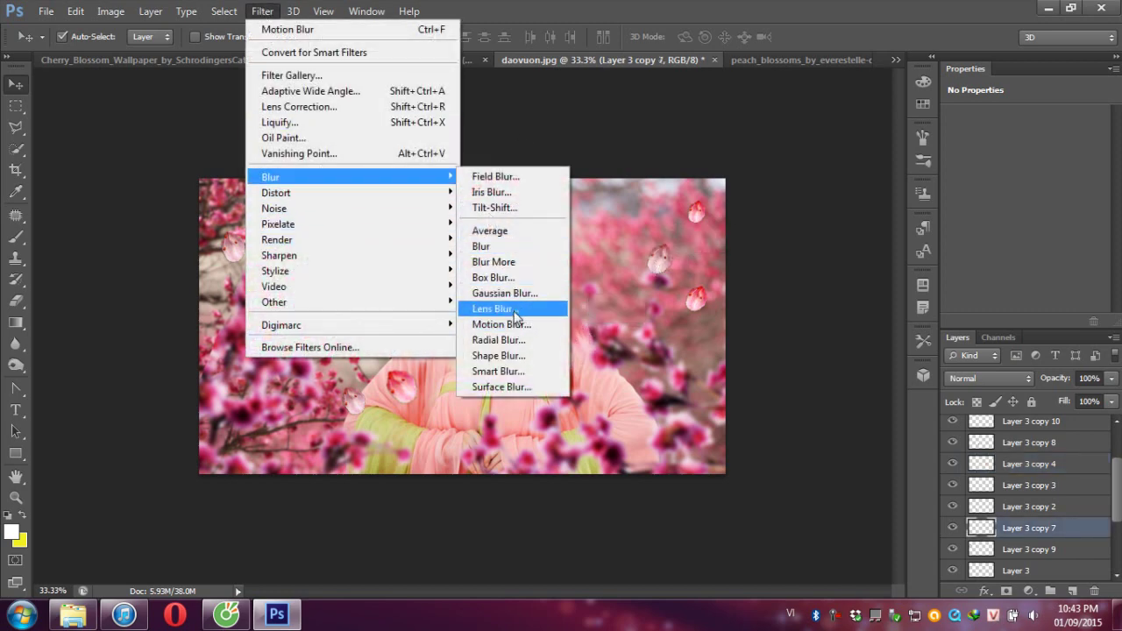
left_click(511, 326)
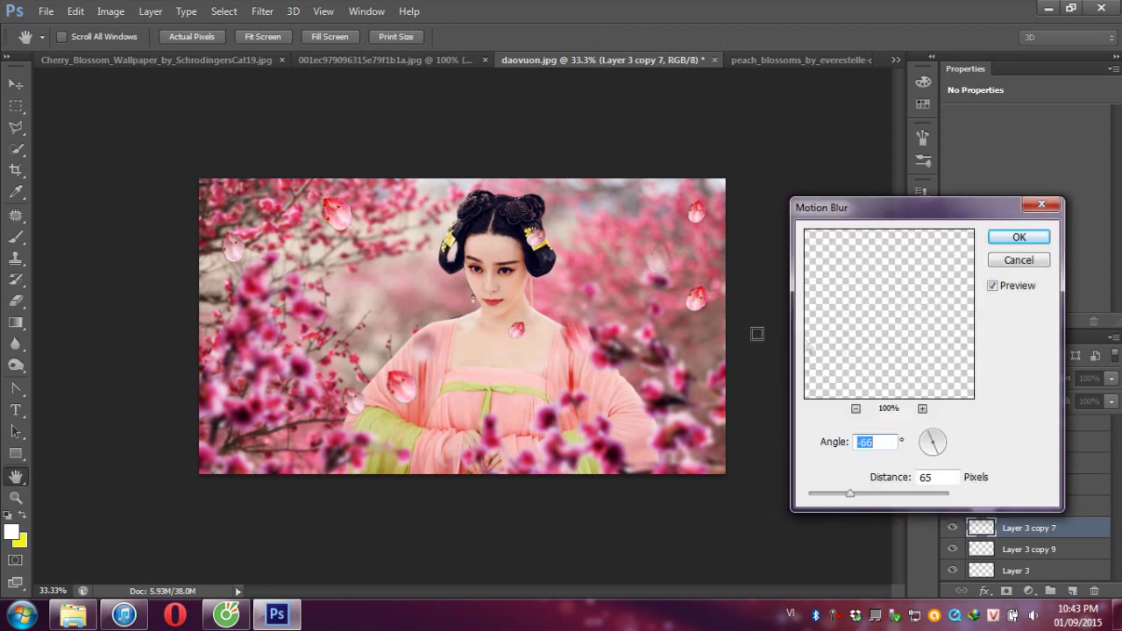
left_click(819, 496)
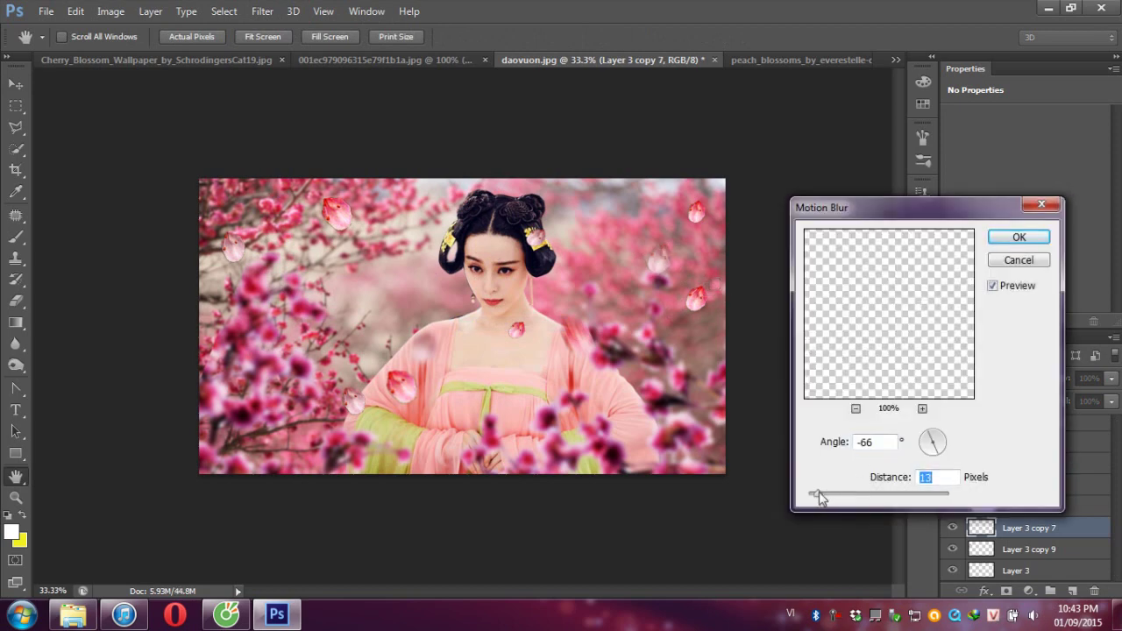
left_click_drag(819, 496, 830, 499)
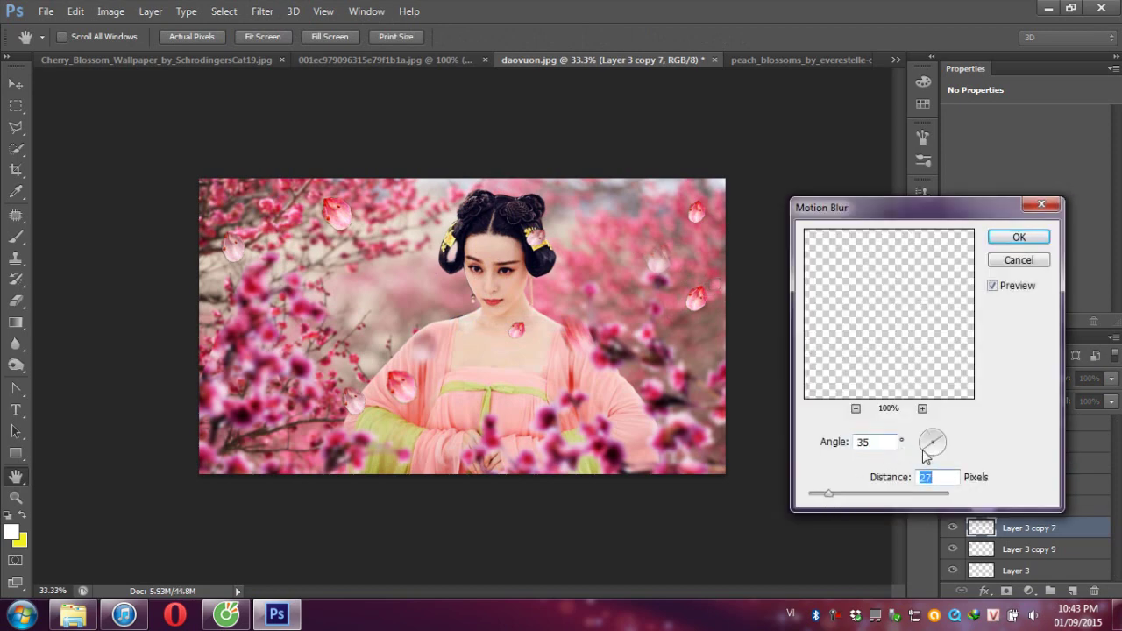
left_click(924, 449)
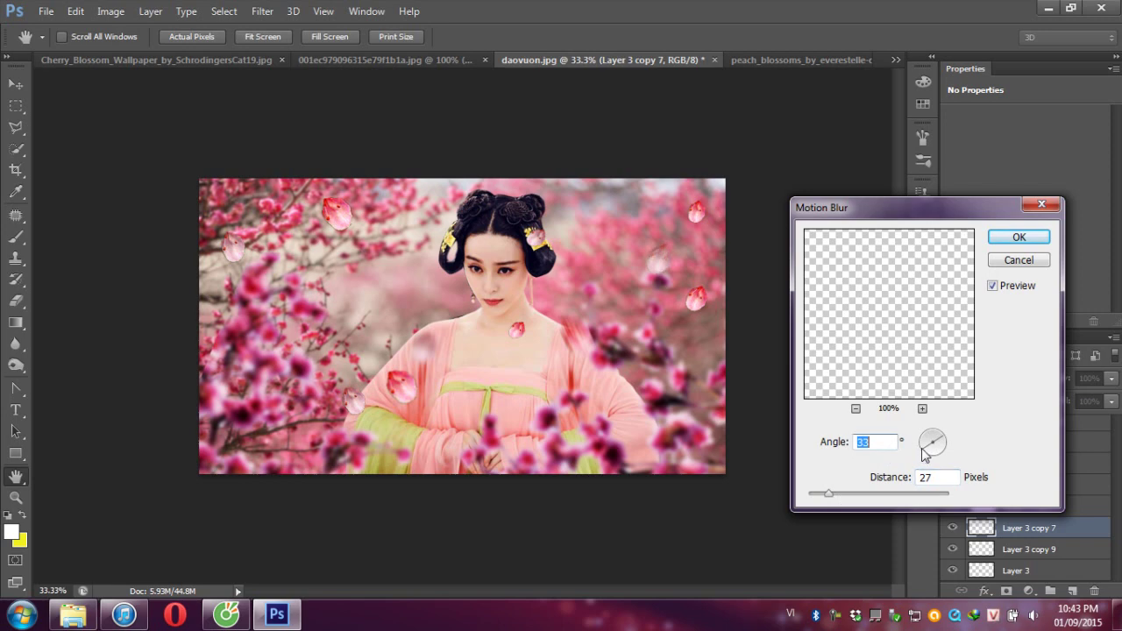
left_click(1013, 238)
left_click(699, 302)
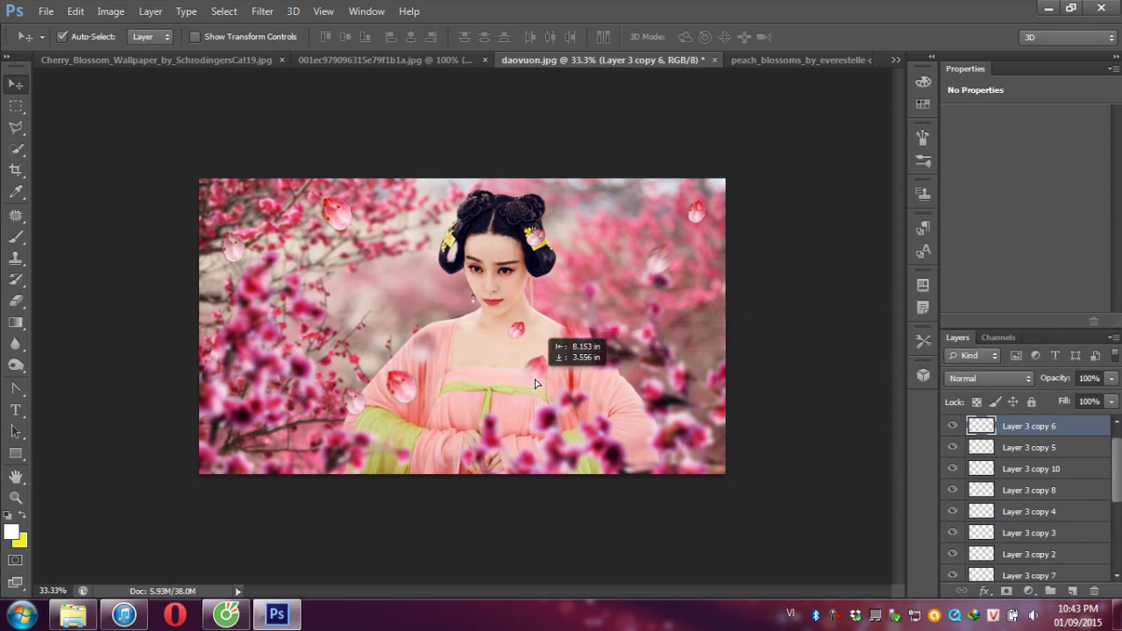
Step: Move blurred petals near her chest, up by her sleeve, and beside her hair
mouse_move(697, 305)
left_mouse_down()
mouse_move(487, 343)
mouse_move(444, 260)
left_mouse_up()
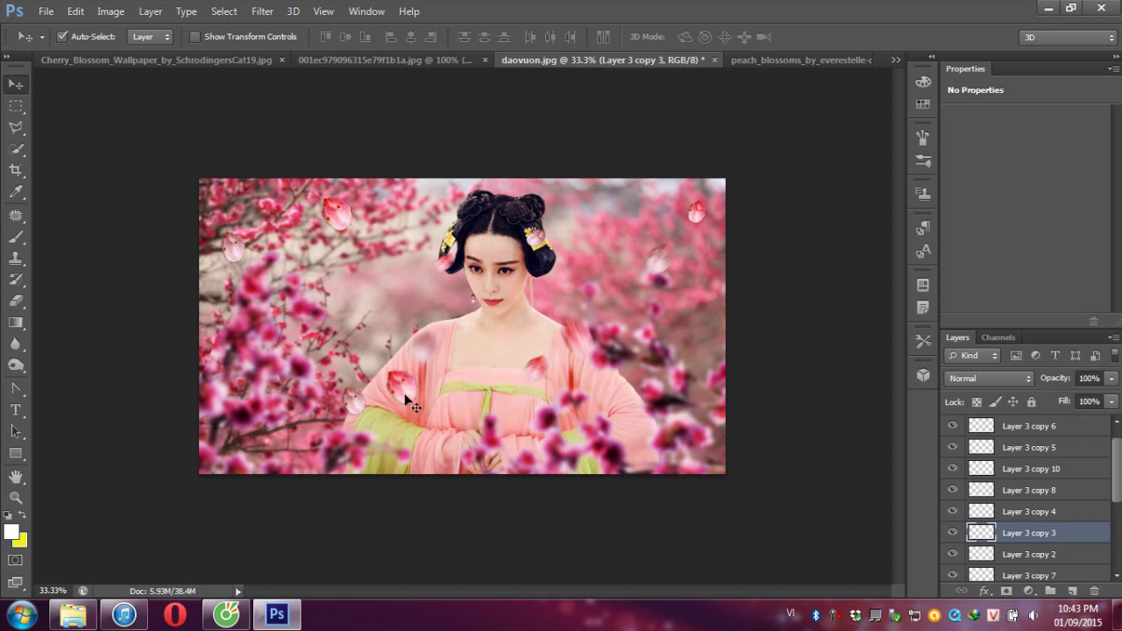
left_click_drag(412, 404, 348, 292)
left_click(354, 222)
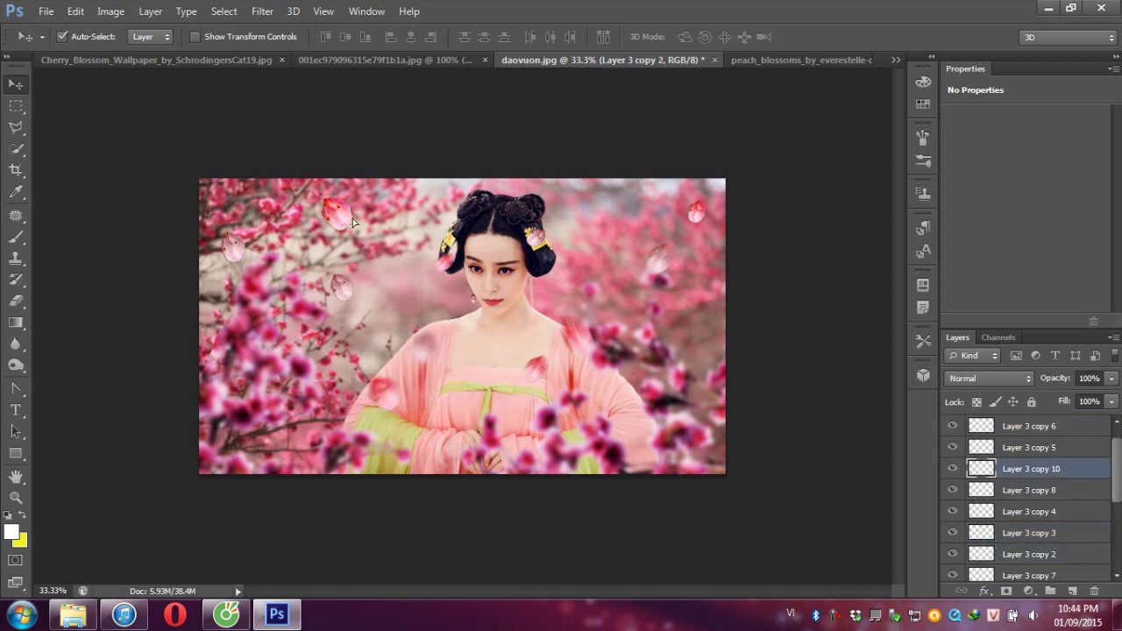
left_click_drag(353, 223, 416, 274)
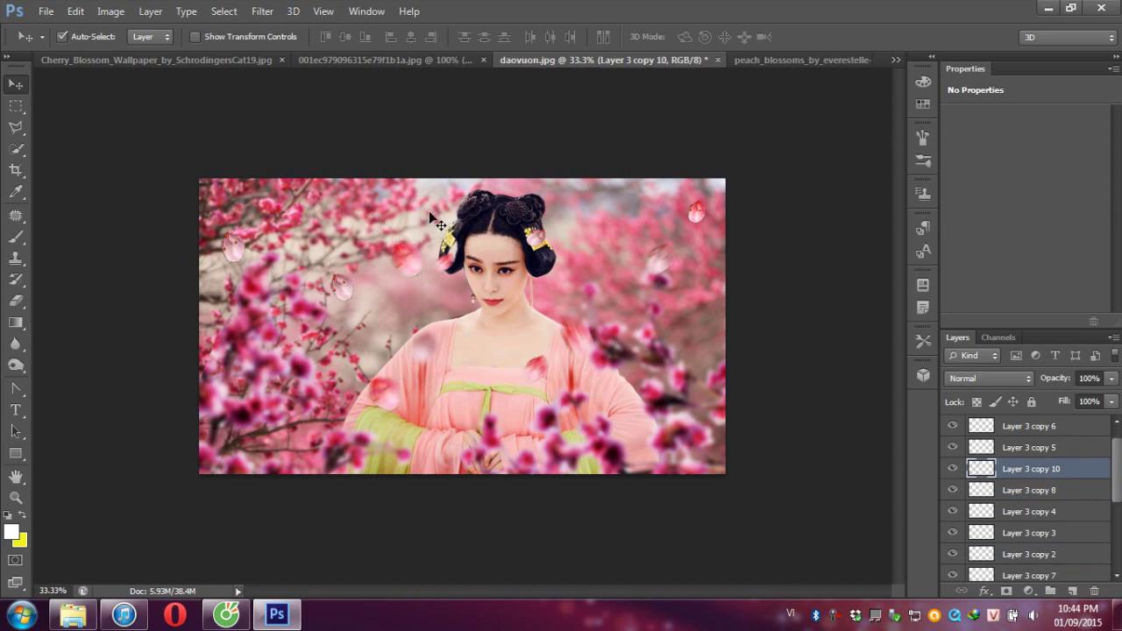
Step: Rotate one petal about 60° and lower it, then lower the left-side Layer 3 copy 2 petal
key("ctrl+t")
left_click_drag(443, 223, 535, 290)
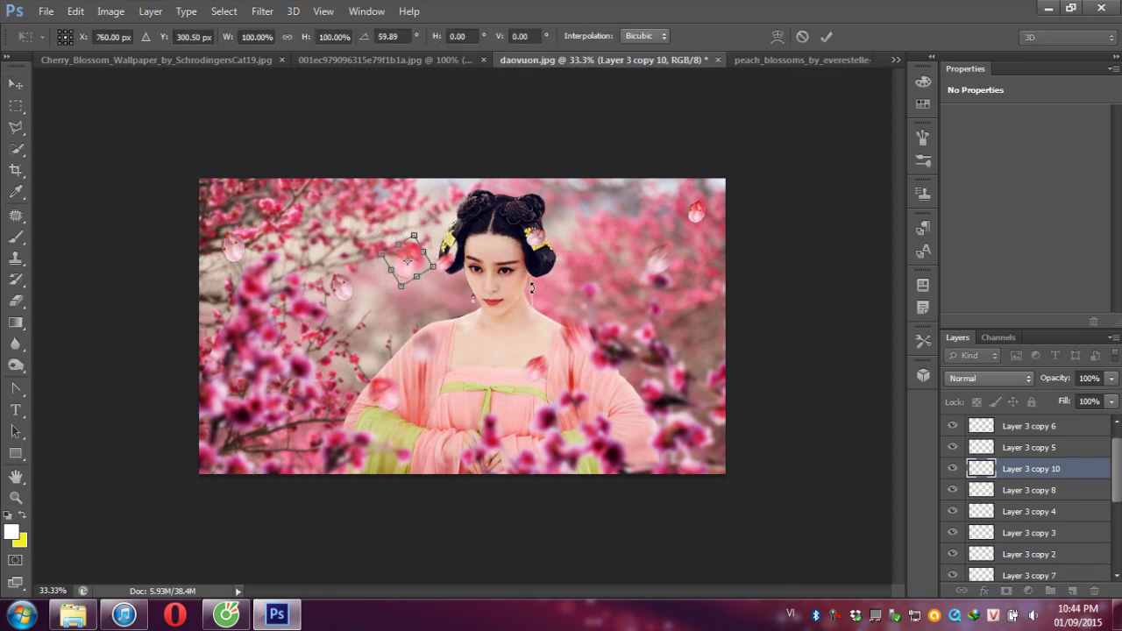
key("Return")
mouse_move(412, 276)
left_mouse_down()
mouse_move(416, 399)
mouse_move(439, 452)
left_mouse_up()
left_click(338, 294)
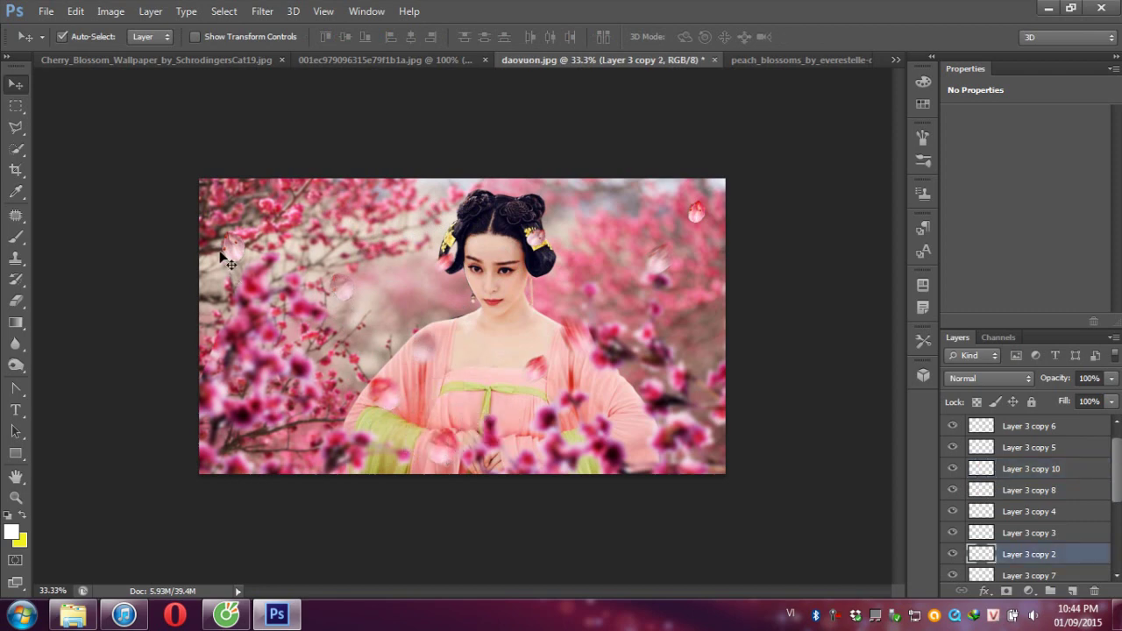
mouse_move(228, 255)
left_mouse_down()
mouse_move(223, 287)
mouse_move(254, 257)
left_mouse_up()
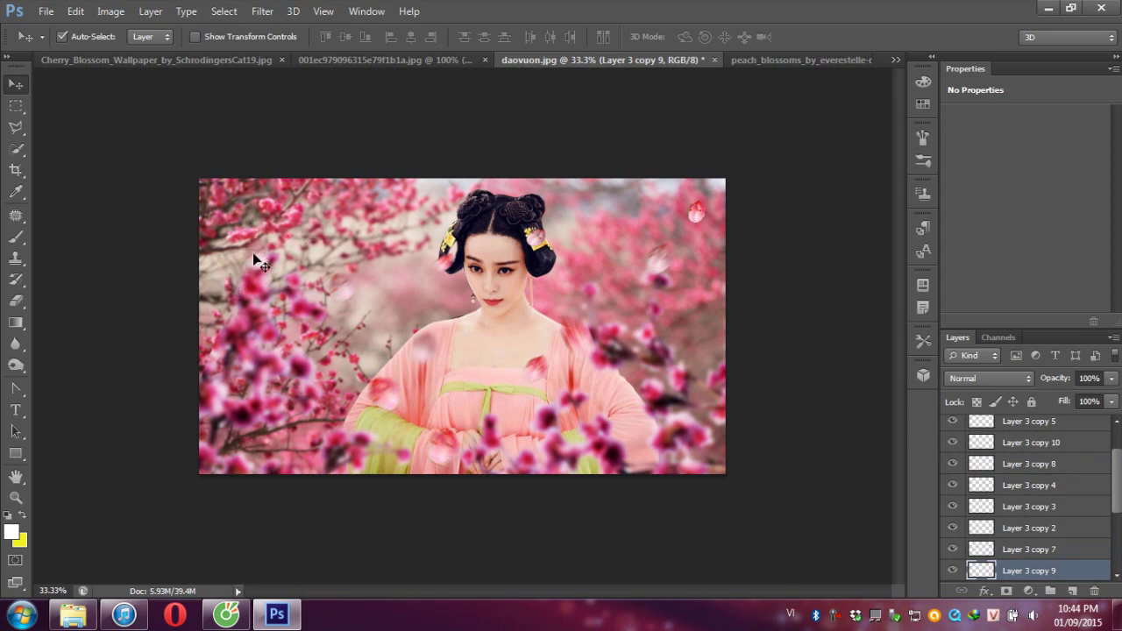
Step: Copy petals up beside the woman's face and near the upper-right branches
left_click(263, 11)
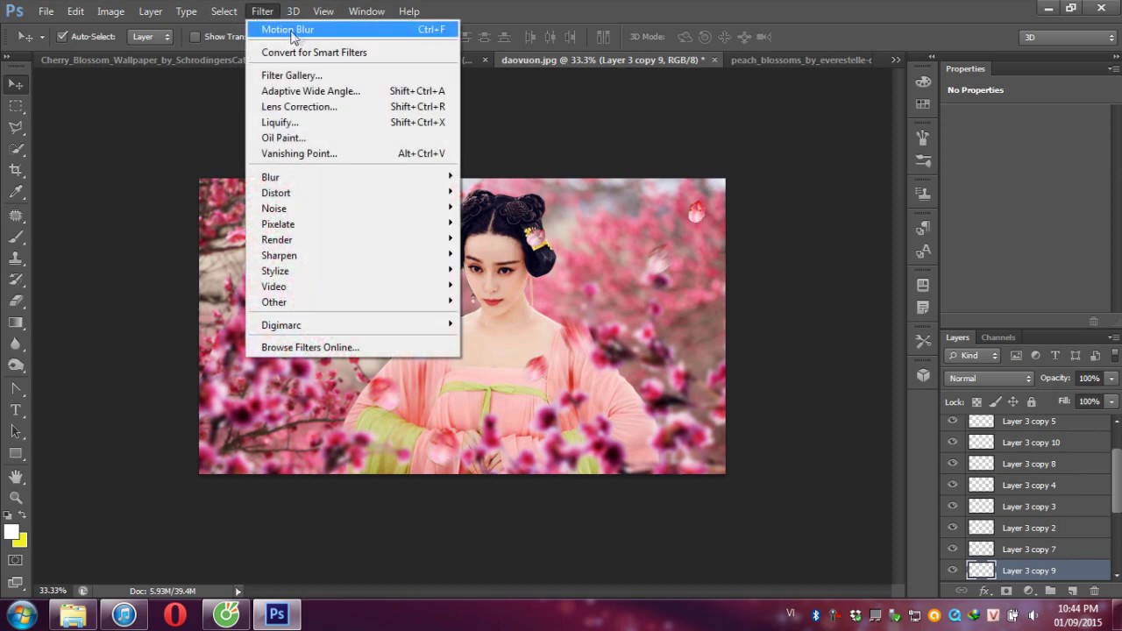
key("Escape")
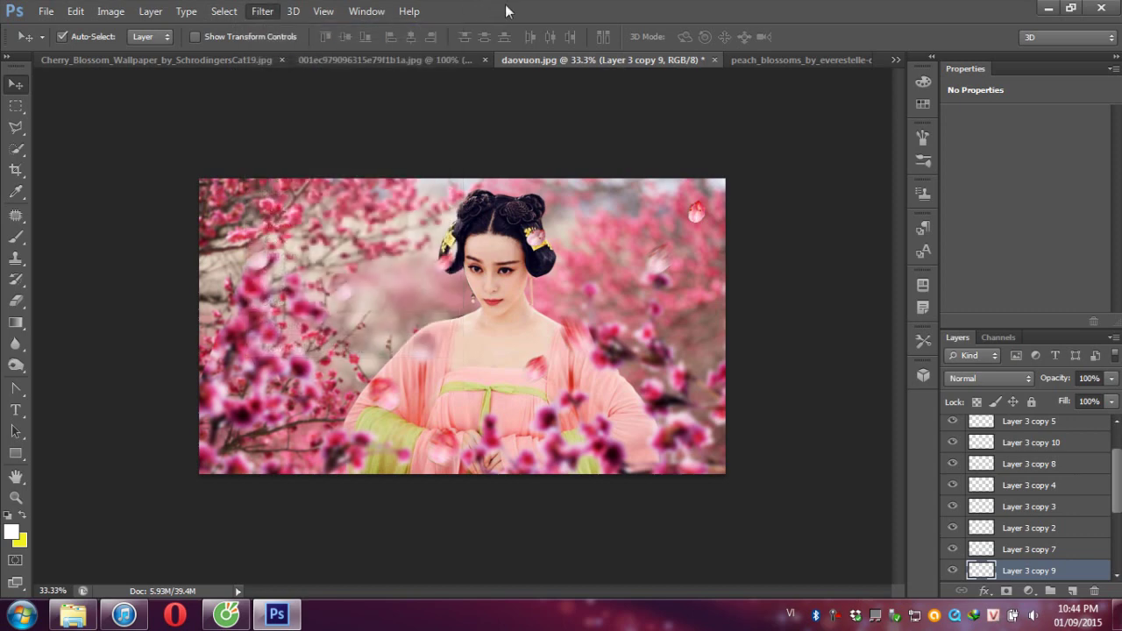
left_click(388, 397)
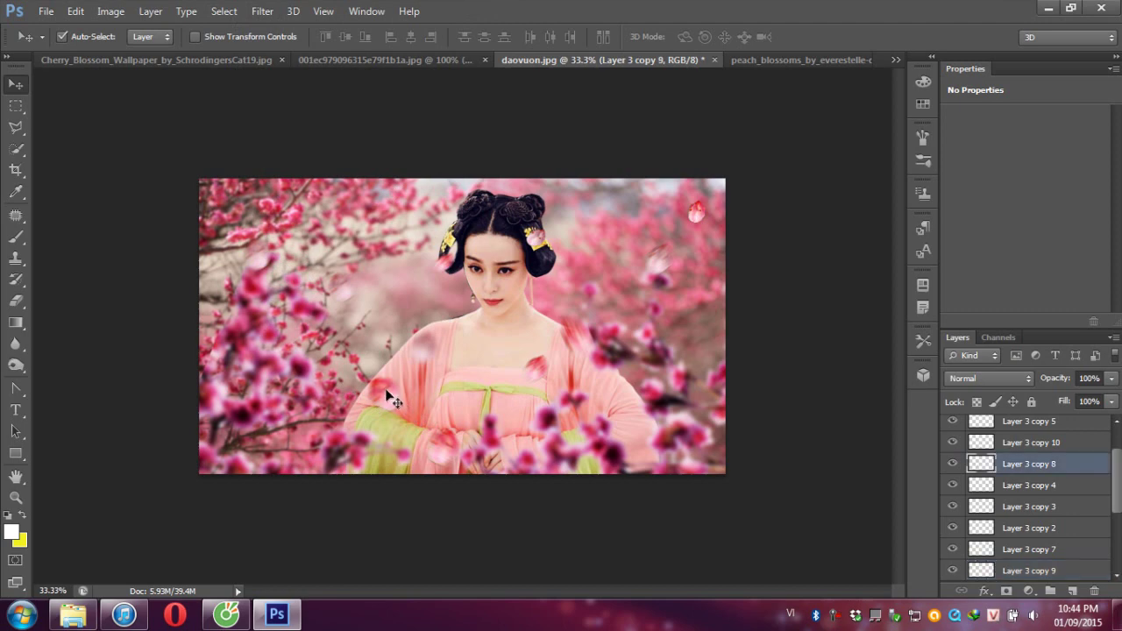
left_click_drag(388, 397, 419, 309)
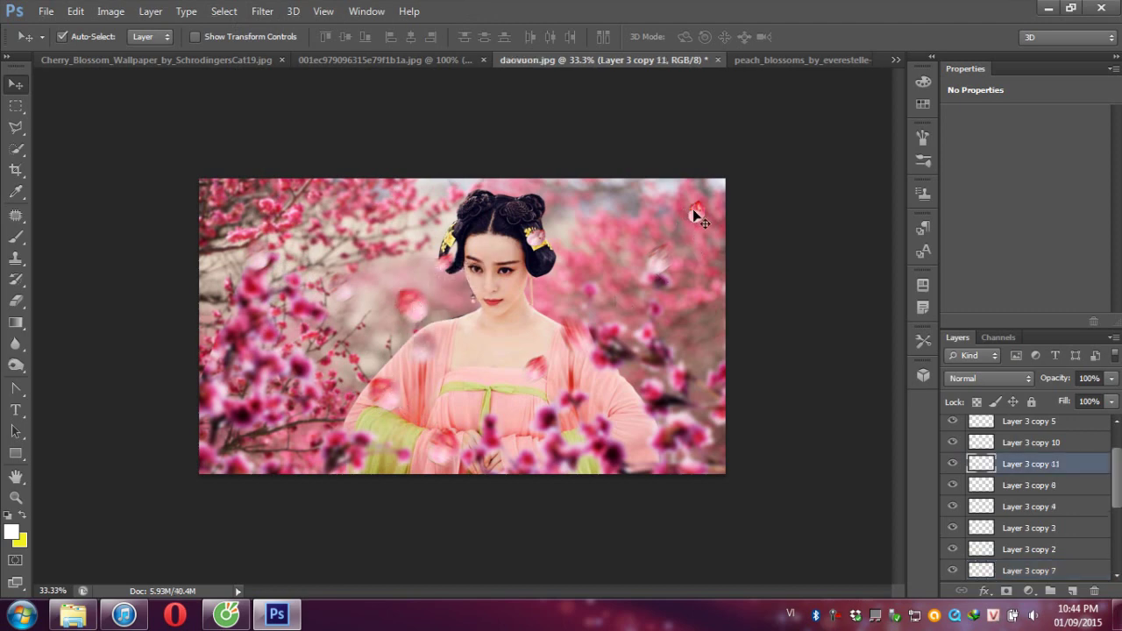
left_click_drag(692, 209, 630, 237)
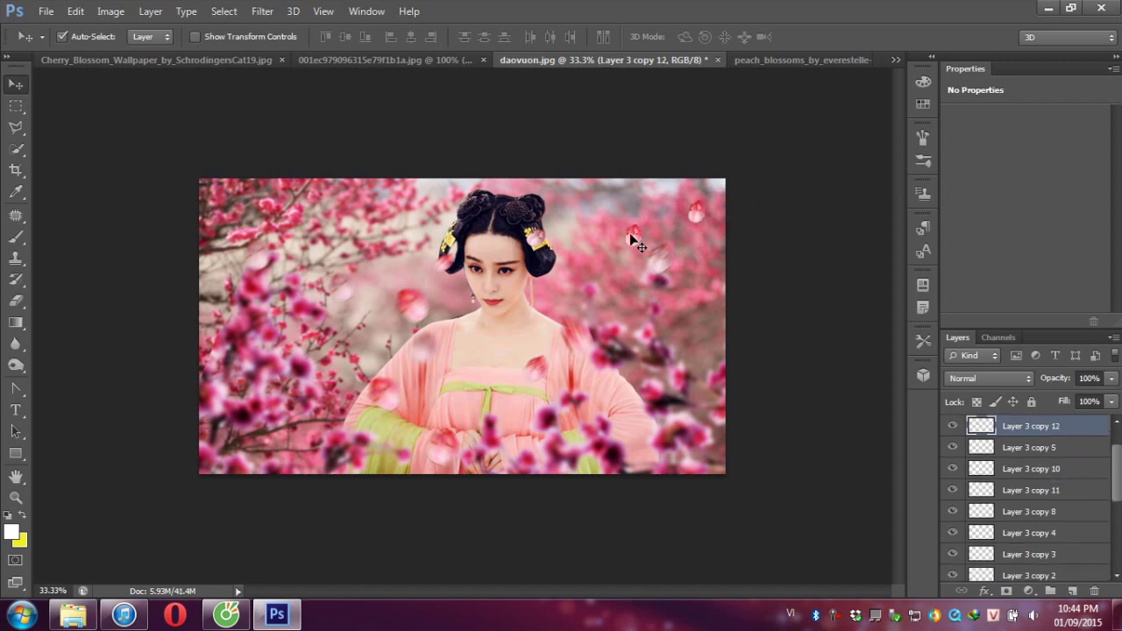
Step: Enlarge the petal near the top-right corner
left_click(705, 207)
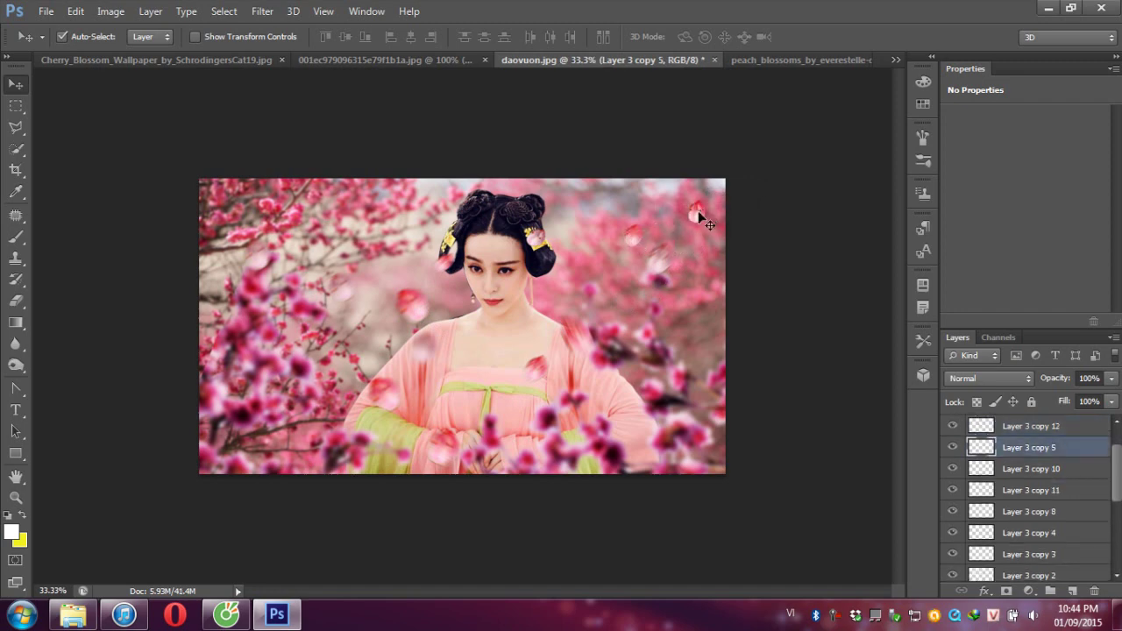
key("ctrl+t")
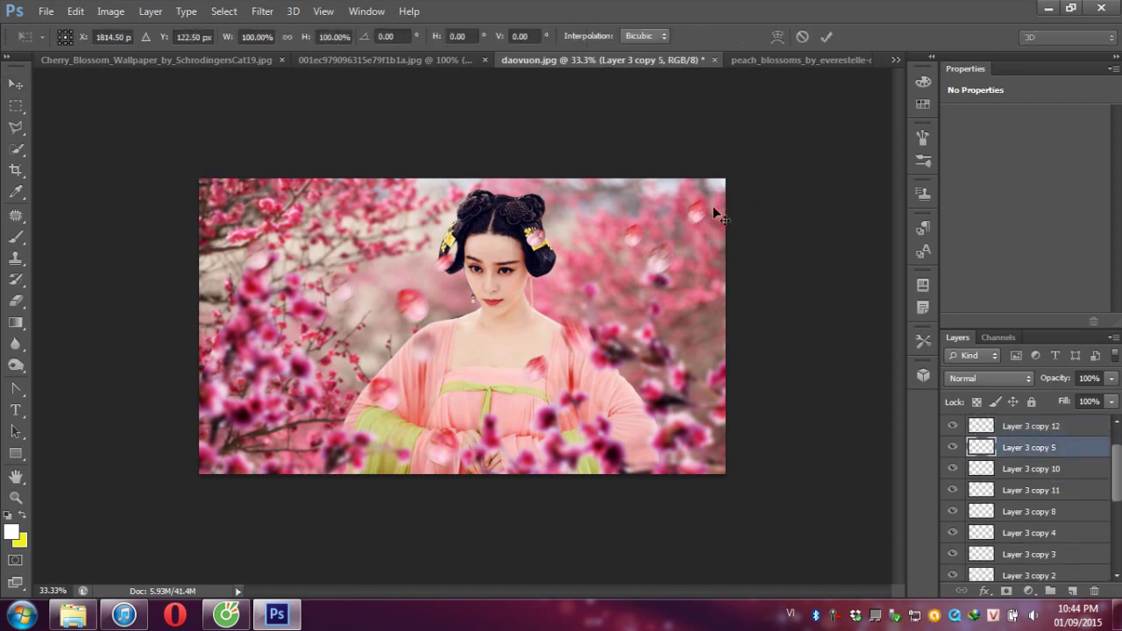
mouse_move(715, 194)
left_mouse_down()
mouse_move(746, 160)
mouse_move(745, 183)
left_mouse_up()
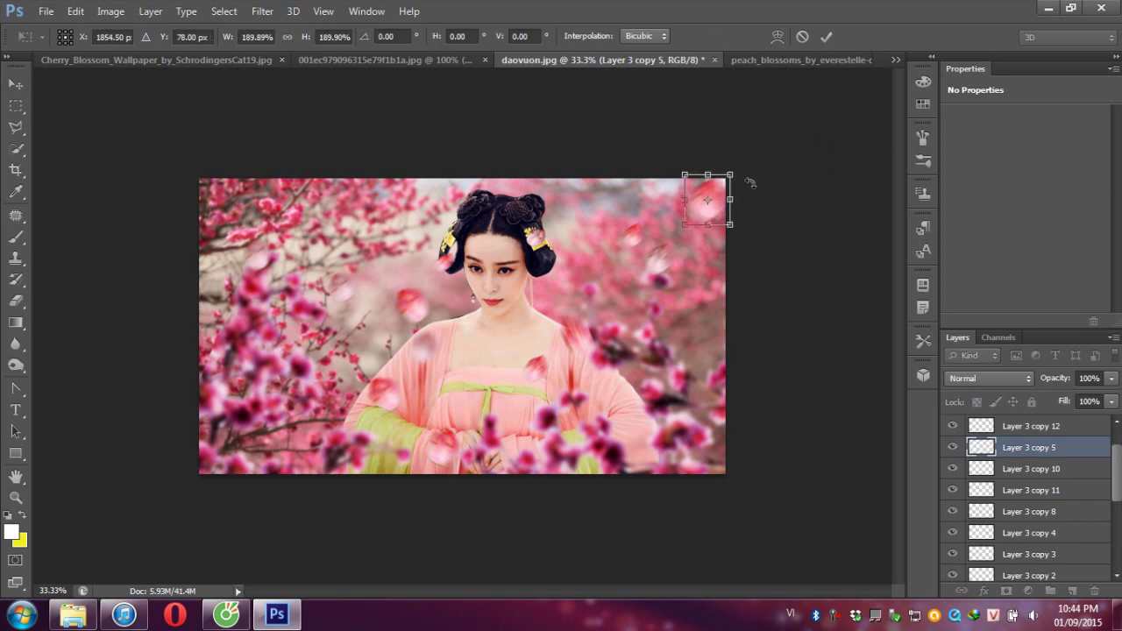
key("Return")
Step: Reposition the petals beside her face and near her chest
left_click(705, 217)
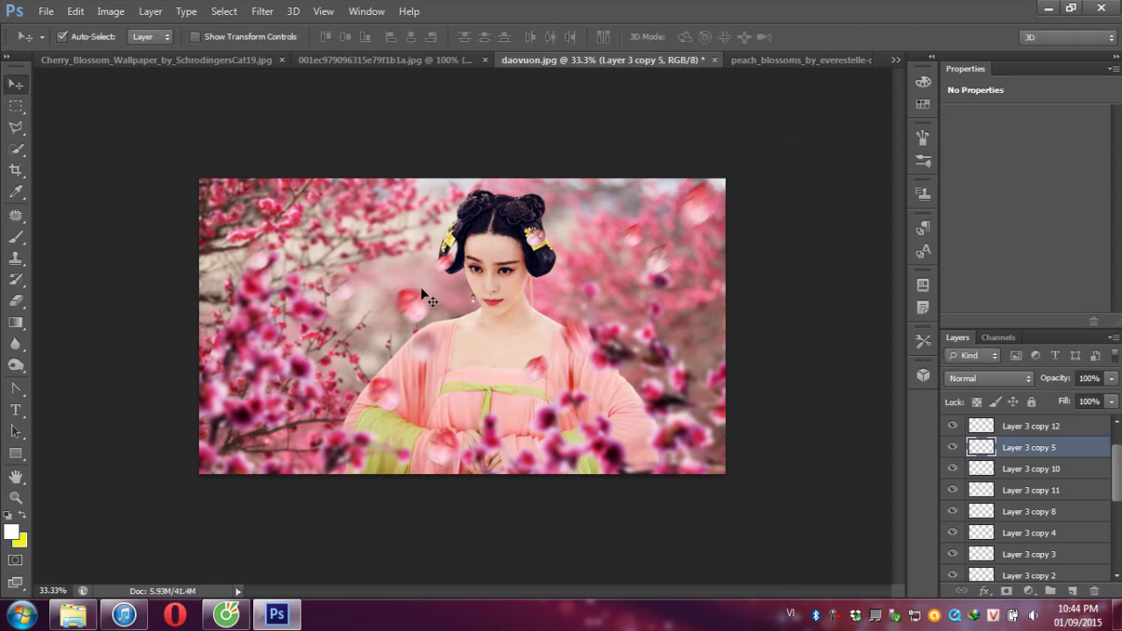
left_click(422, 331)
mouse_move(531, 364)
left_mouse_down()
mouse_move(441, 396)
mouse_move(537, 322)
left_mouse_up()
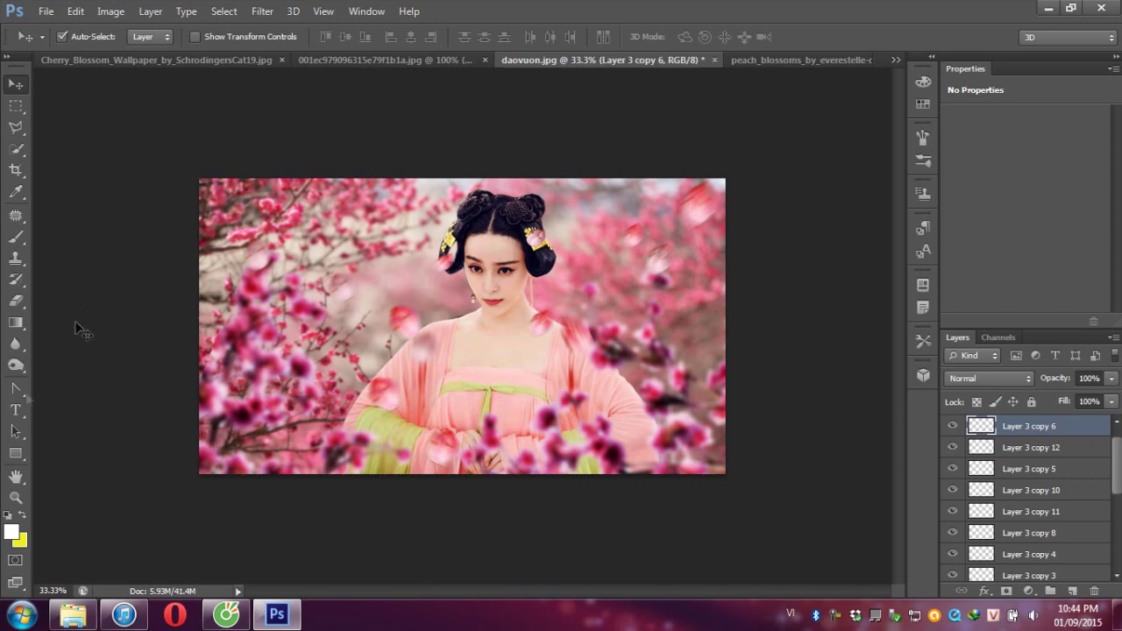
left_click_drag(237, 390, 223, 342)
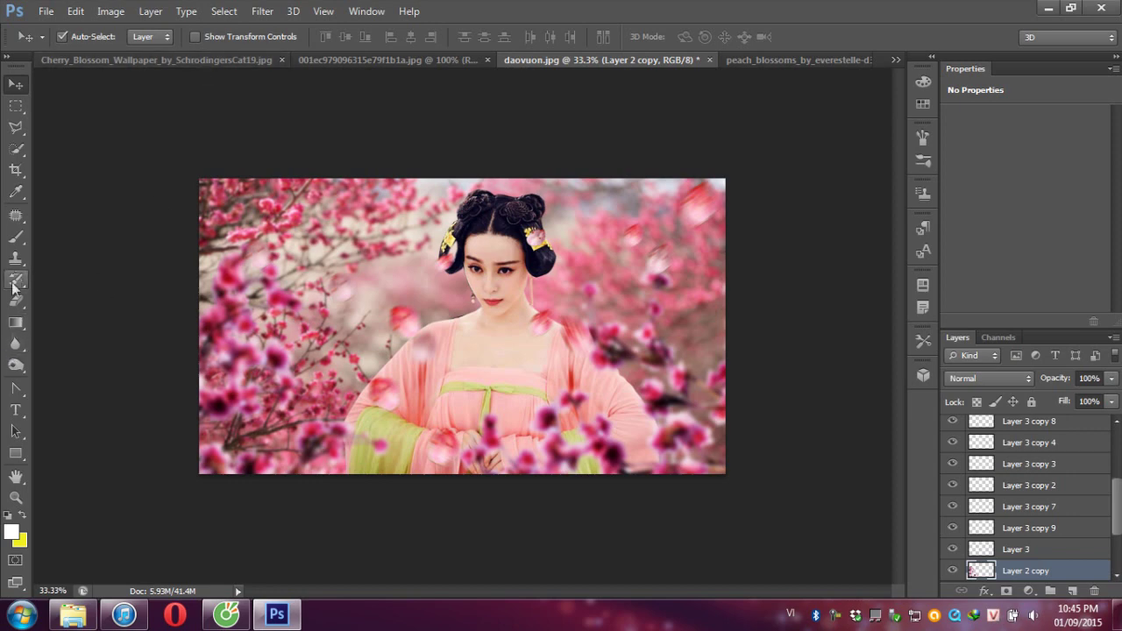
Step: Pick the Pen Tool and browse the Filter menu, closing it without applying a blur
left_click(16, 388)
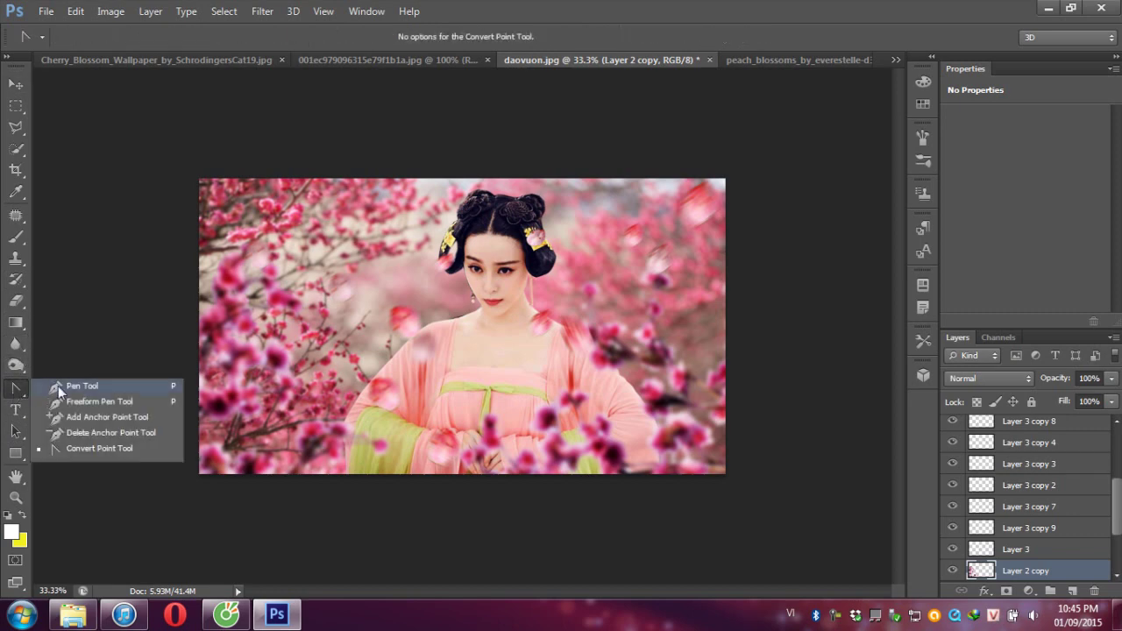
left_click(58, 385)
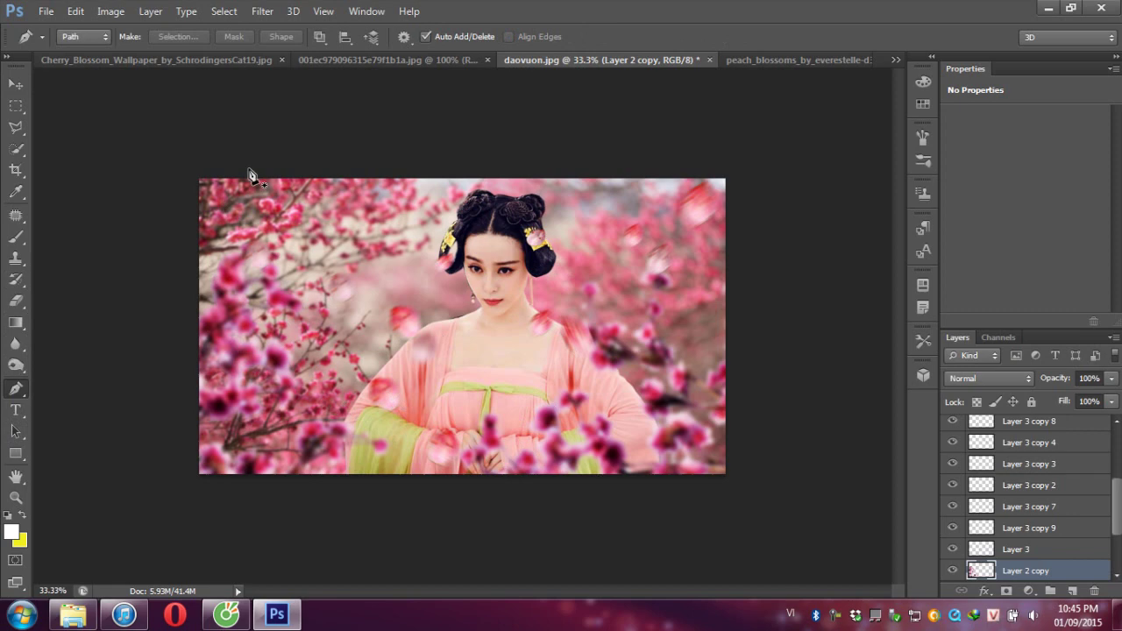
left_click(262, 11)
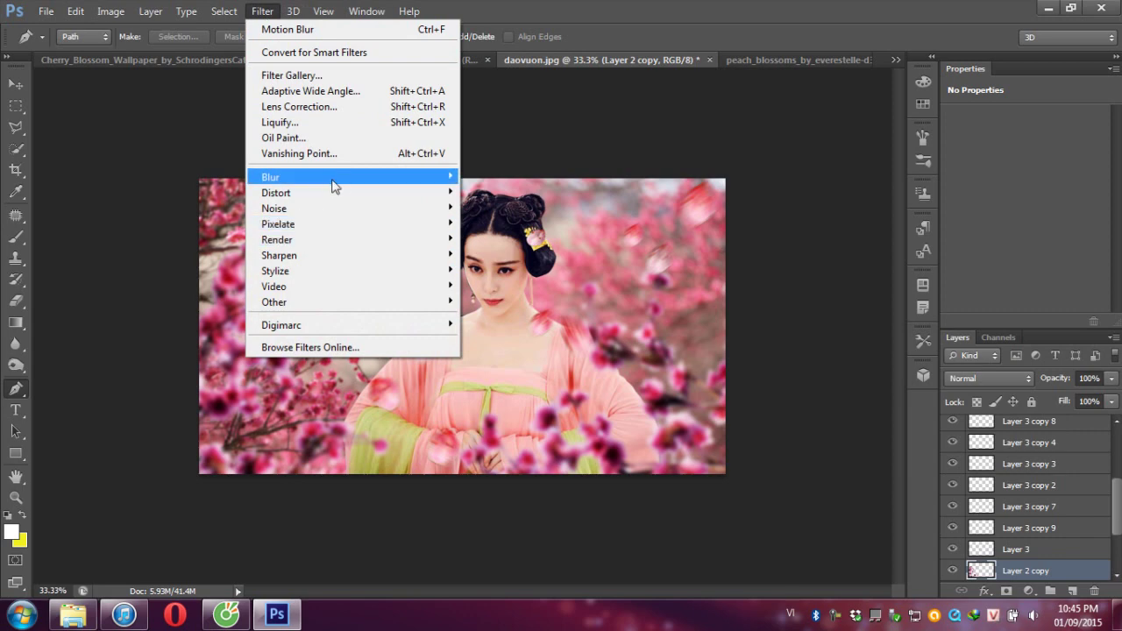
mouse_move(351, 177)
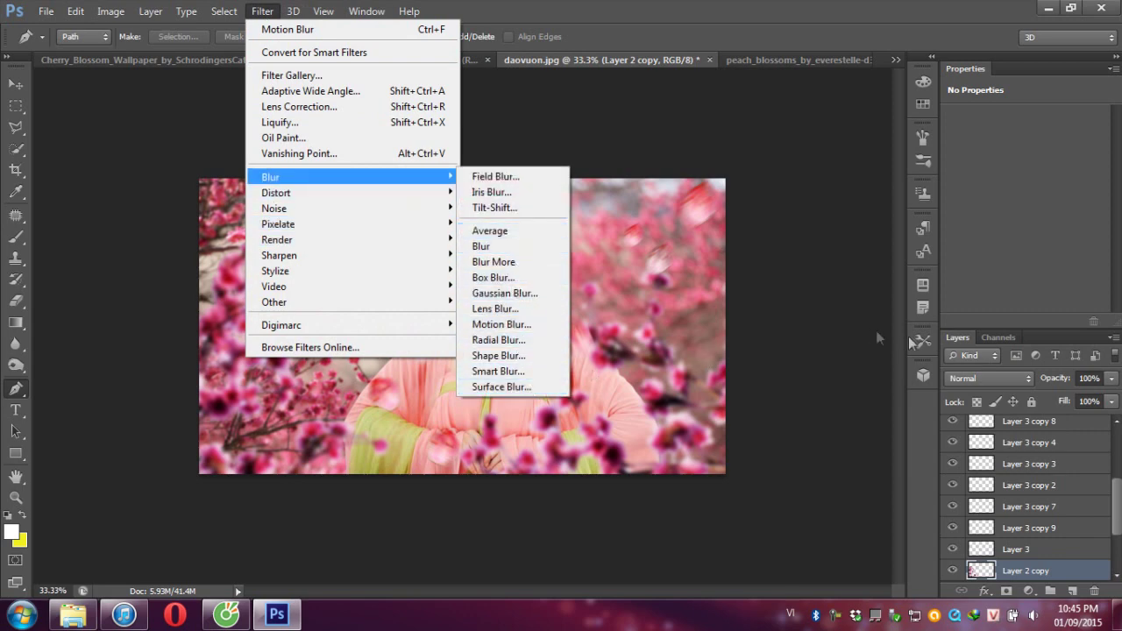
left_click(847, 337)
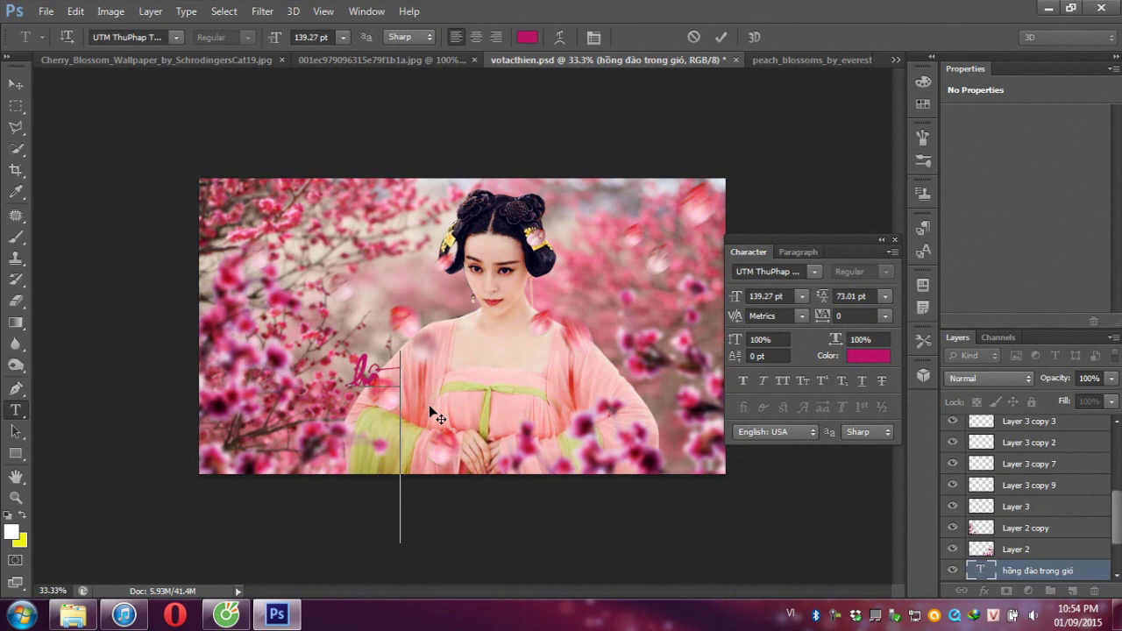
Step: Finish typing 'đào trong gió' and scale the title up to about 105% (146.63 pt)
type("ng đ")
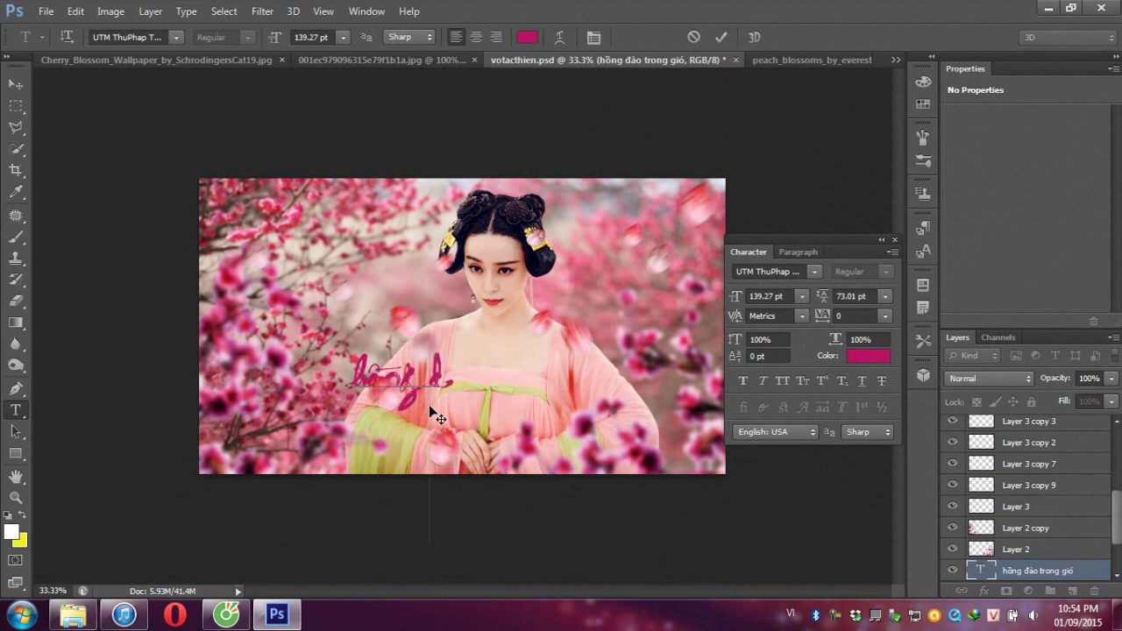
type("ào ")
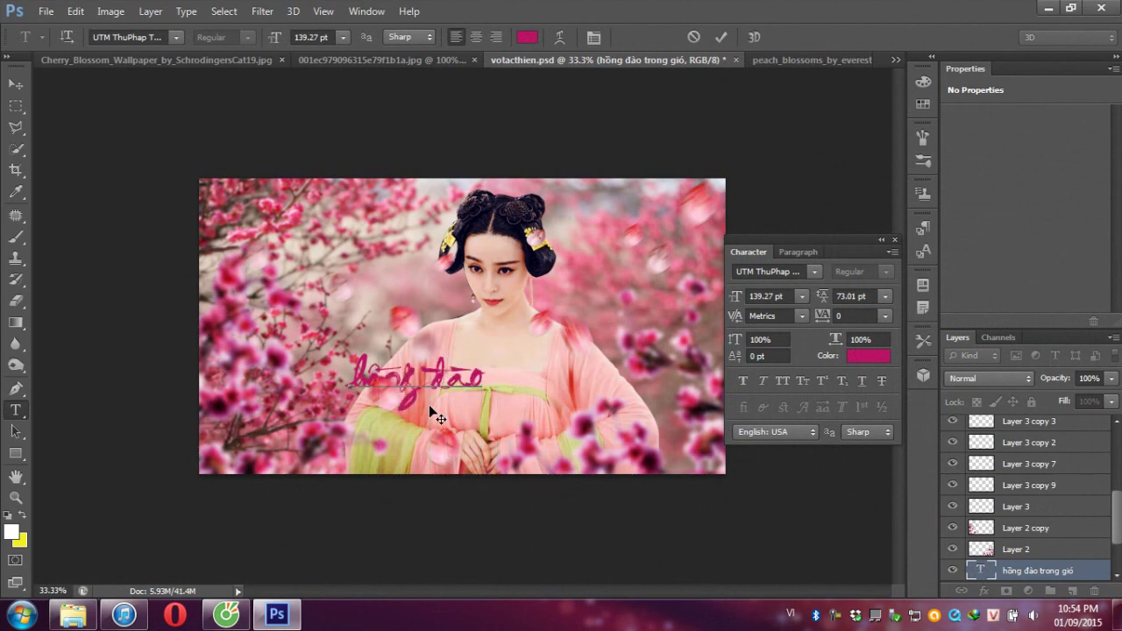
type("trong")
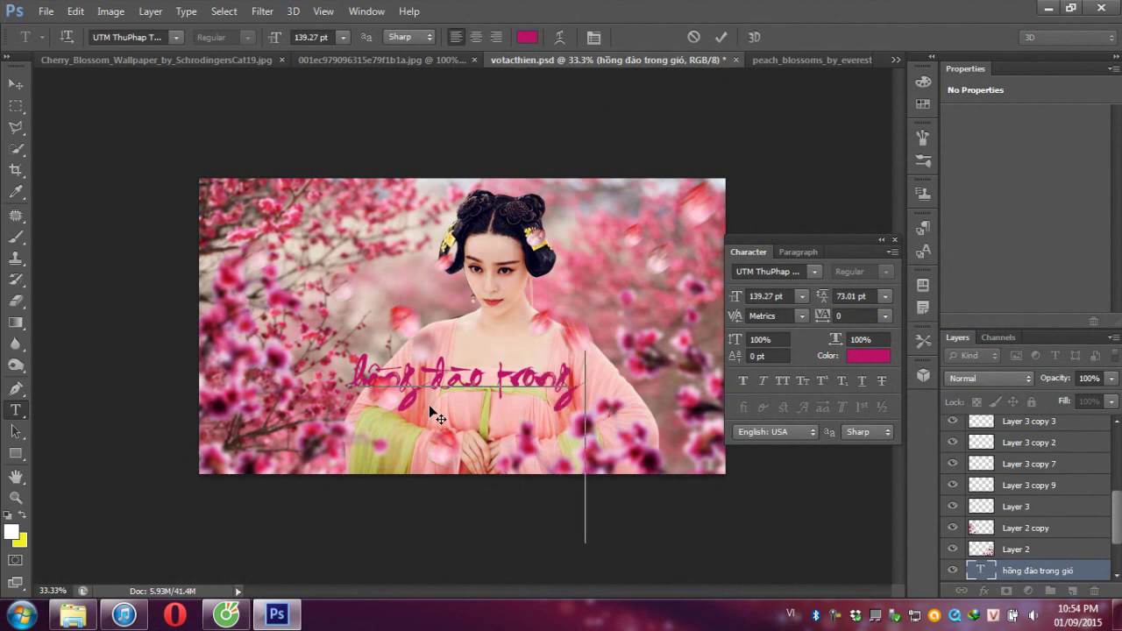
type(" gió")
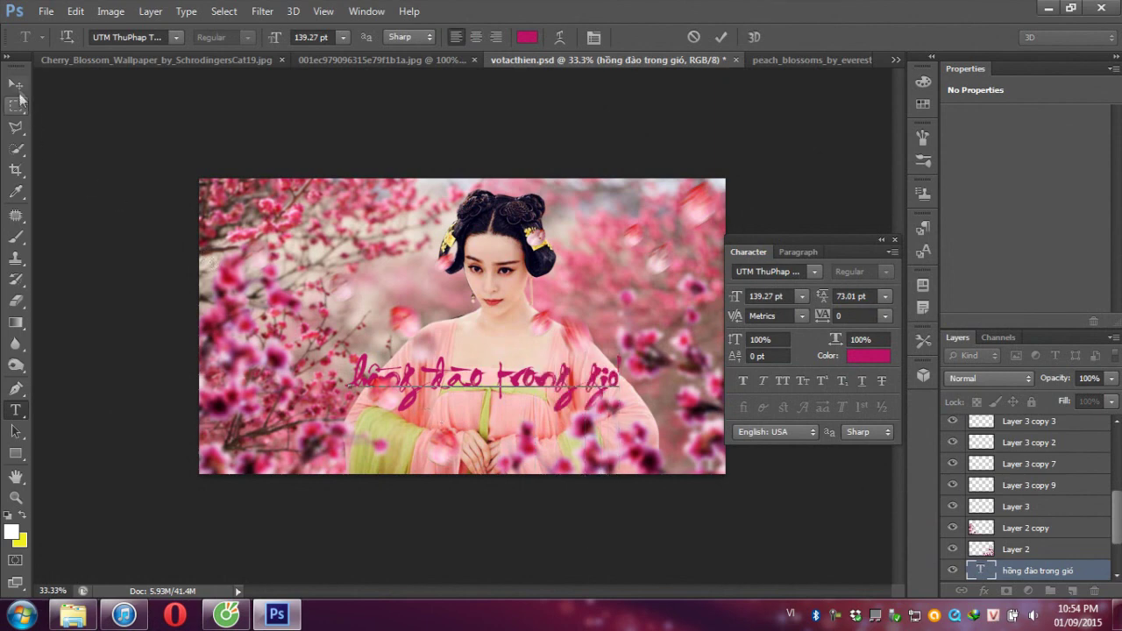
left_click(16, 85)
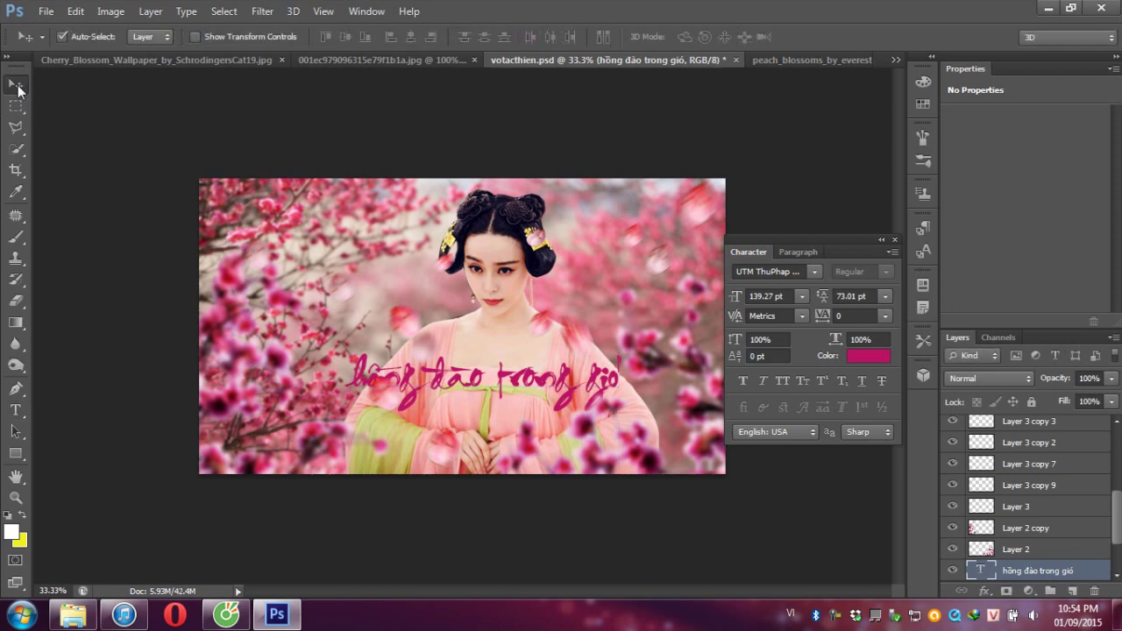
key("ctrl+t")
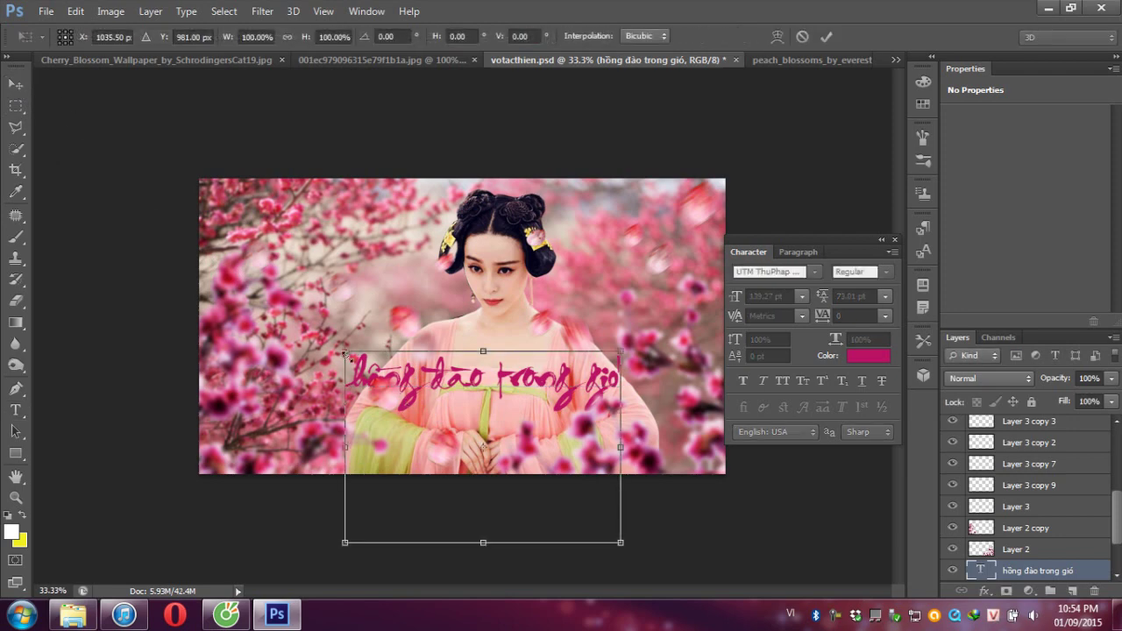
left_click_drag(345, 354, 338, 332)
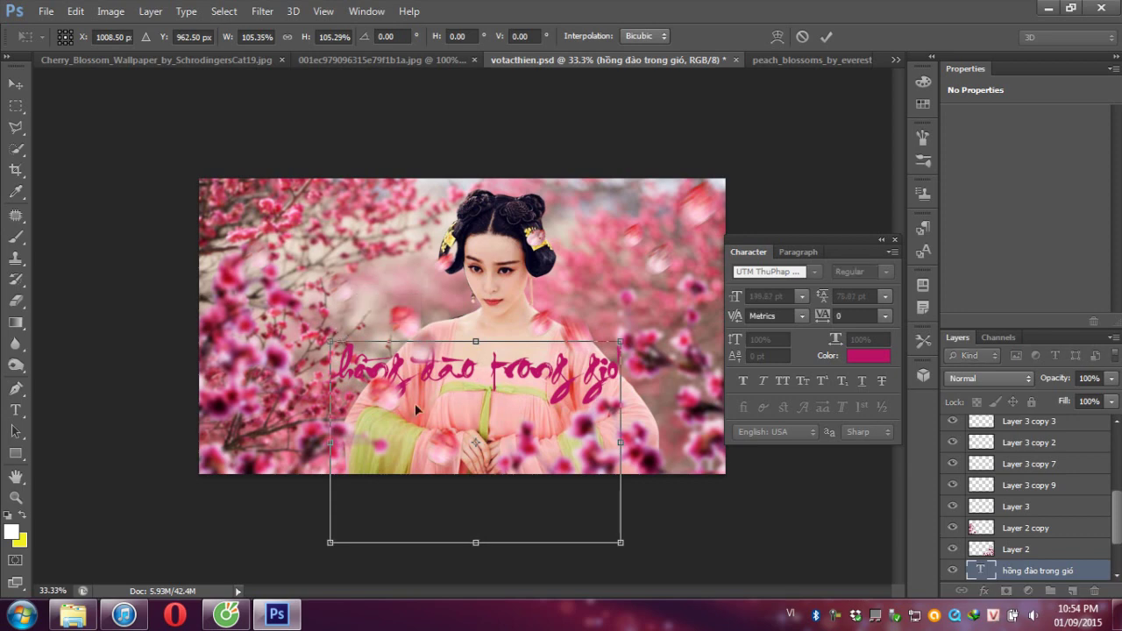
key("Return")
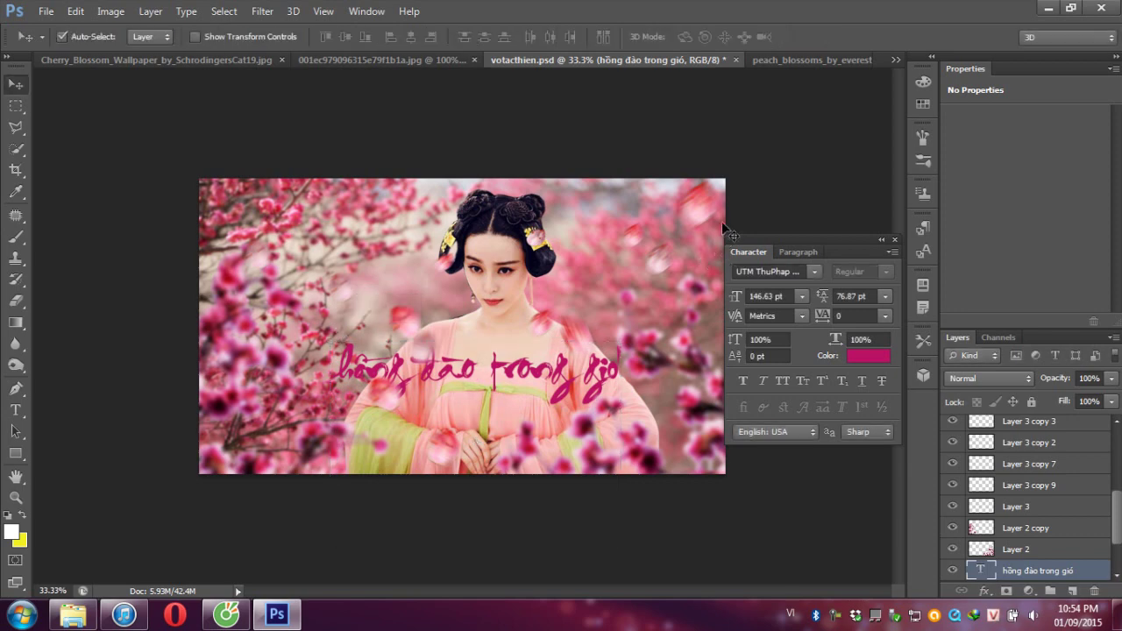
Step: Move petal layer Layer 3 copy 5 down-left beside the title and set its opacity to 77%
left_click_drag(702, 220, 611, 417)
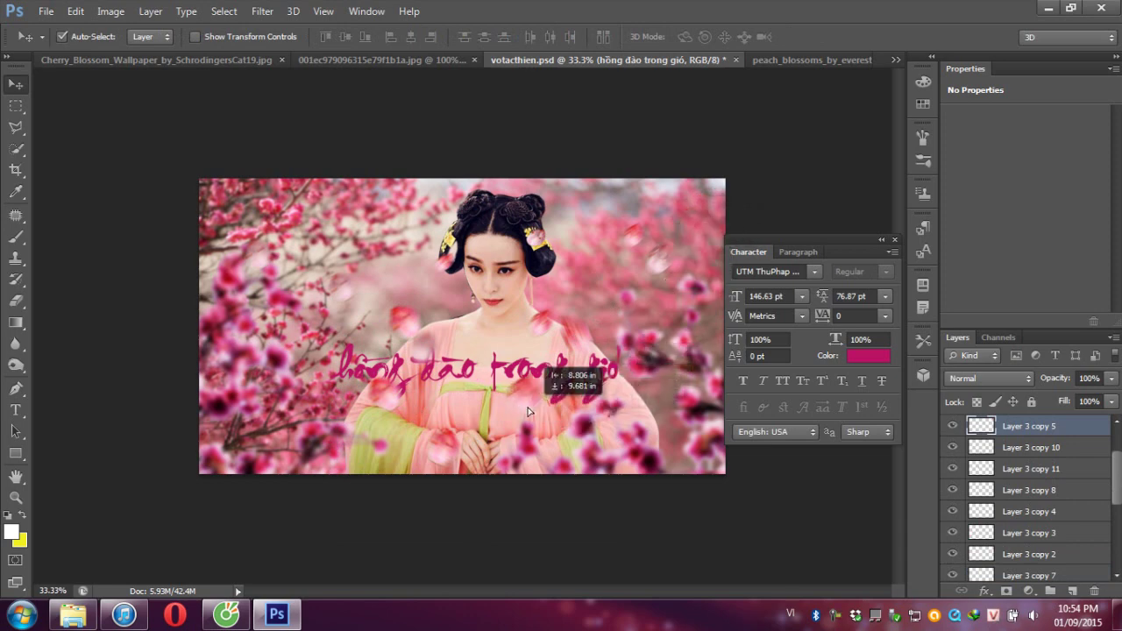
left_click_drag(612, 418, 496, 418)
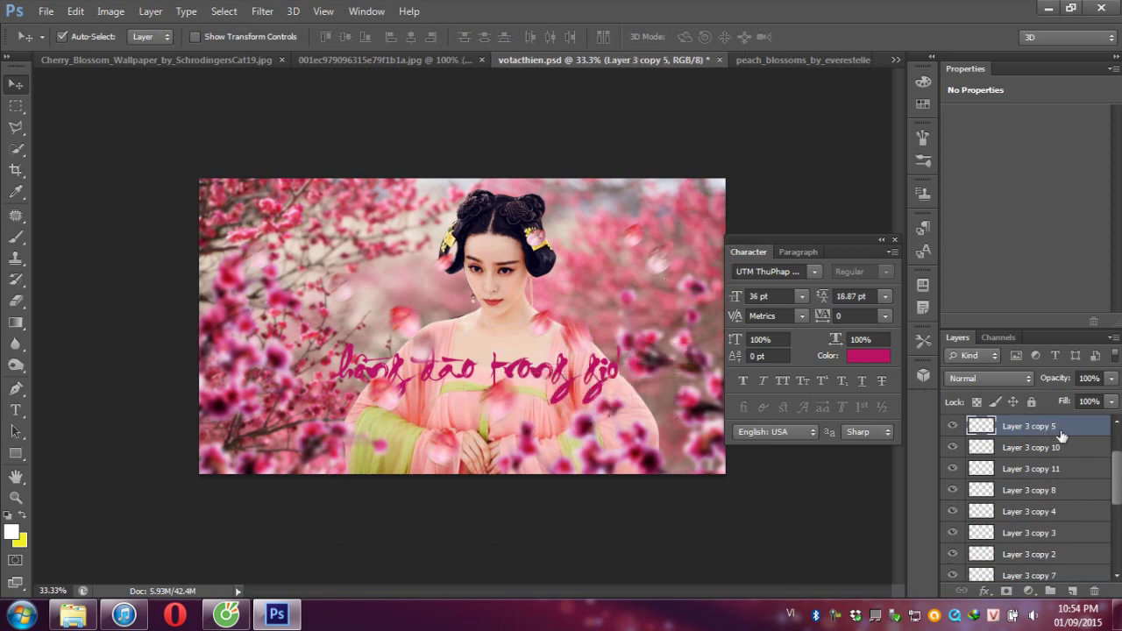
left_click(1108, 383)
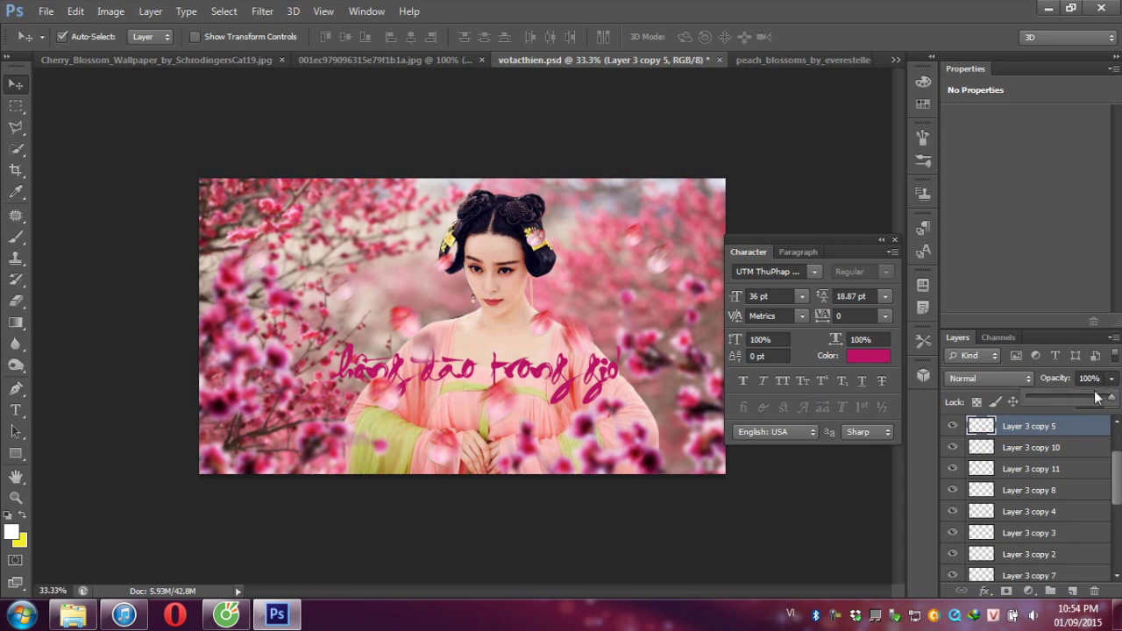
left_click_drag(1103, 397, 1091, 401)
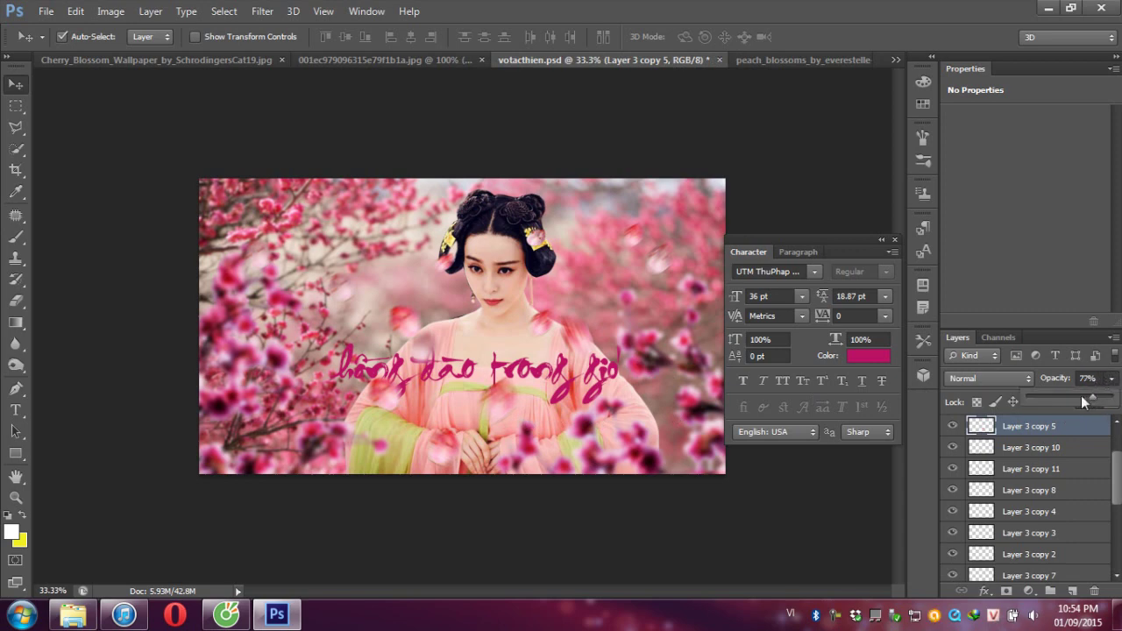